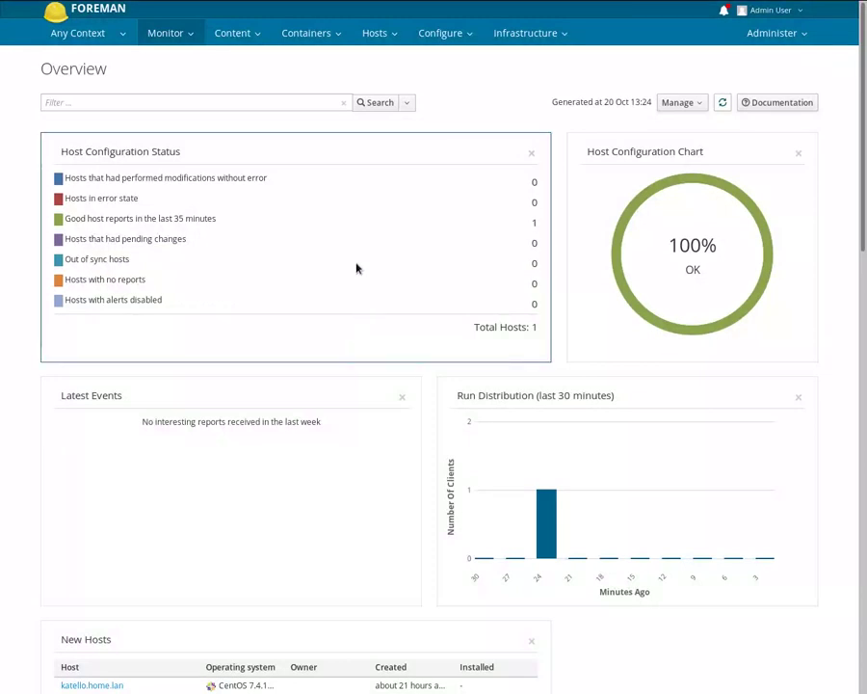
# - Start a new host in organization MyOrg and location MyLoc
pyautogui.moveTo(361, 35)
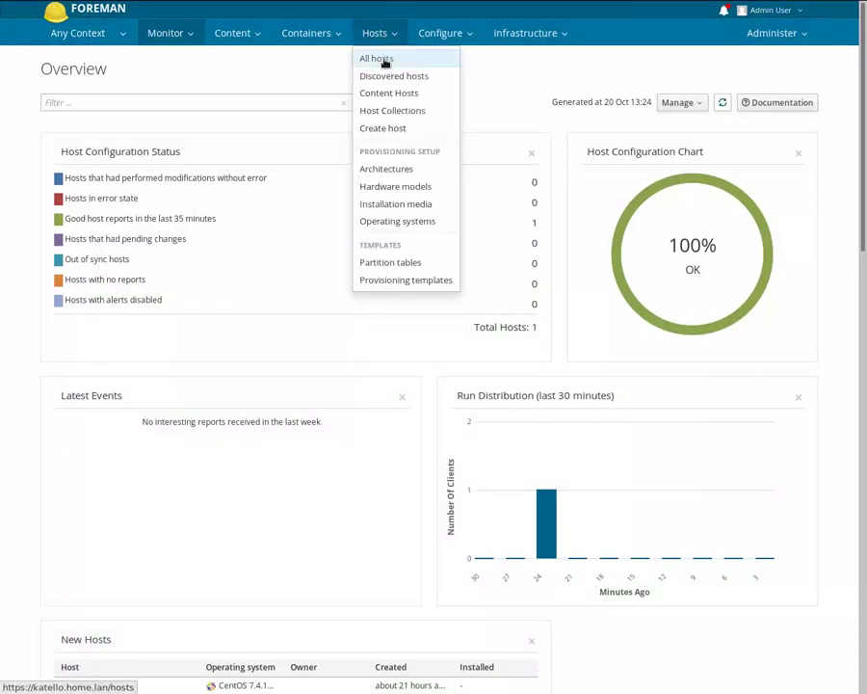
pyautogui.click(370, 58)
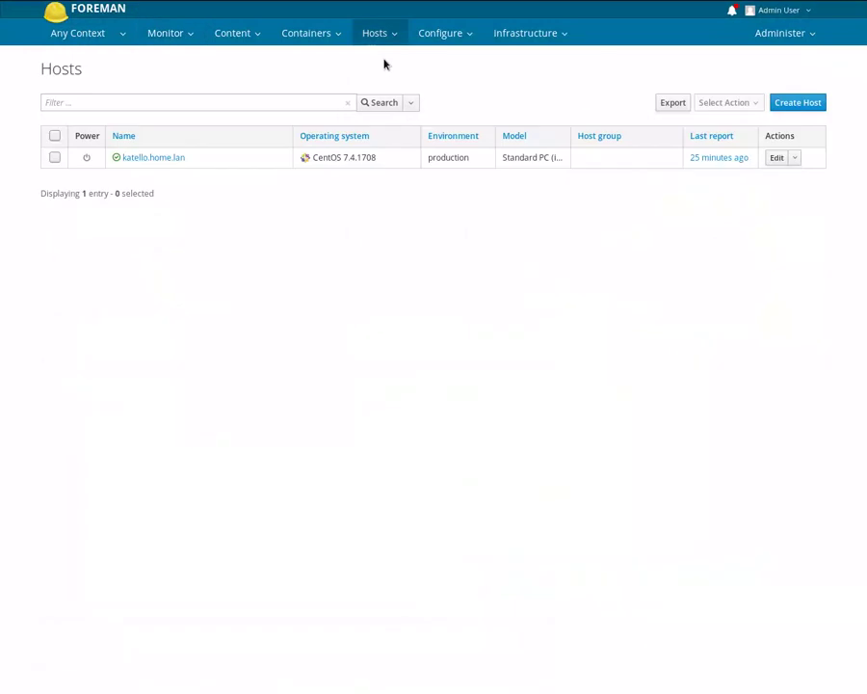
pyautogui.click(801, 109)
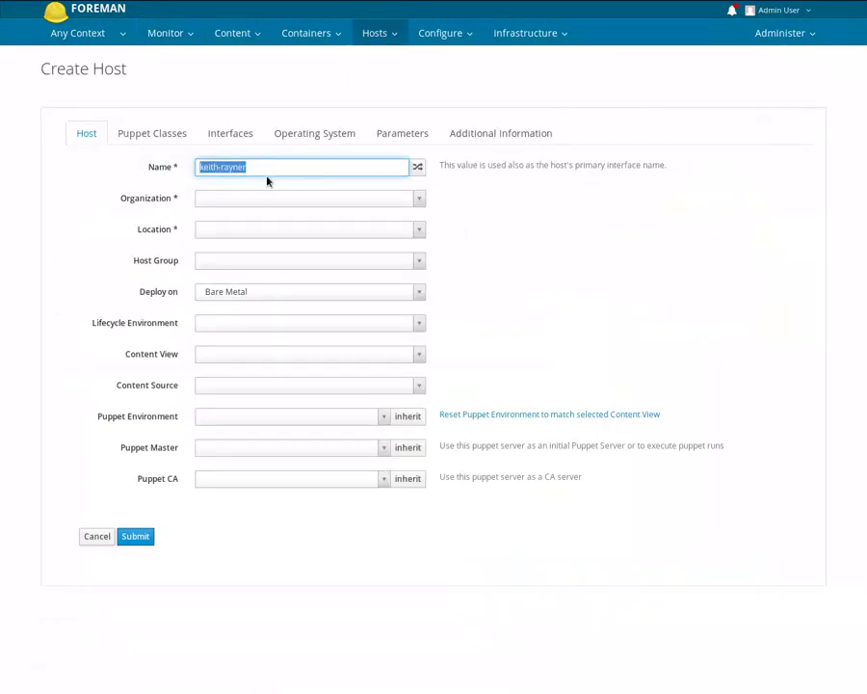
pyautogui.click(228, 198)
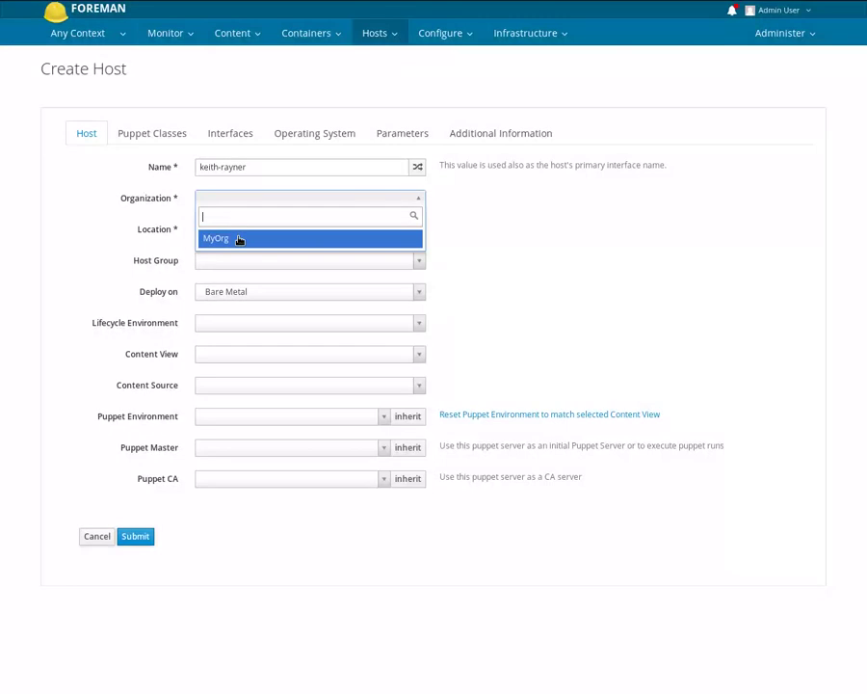
pyautogui.click(239, 240)
pyautogui.click(240, 234)
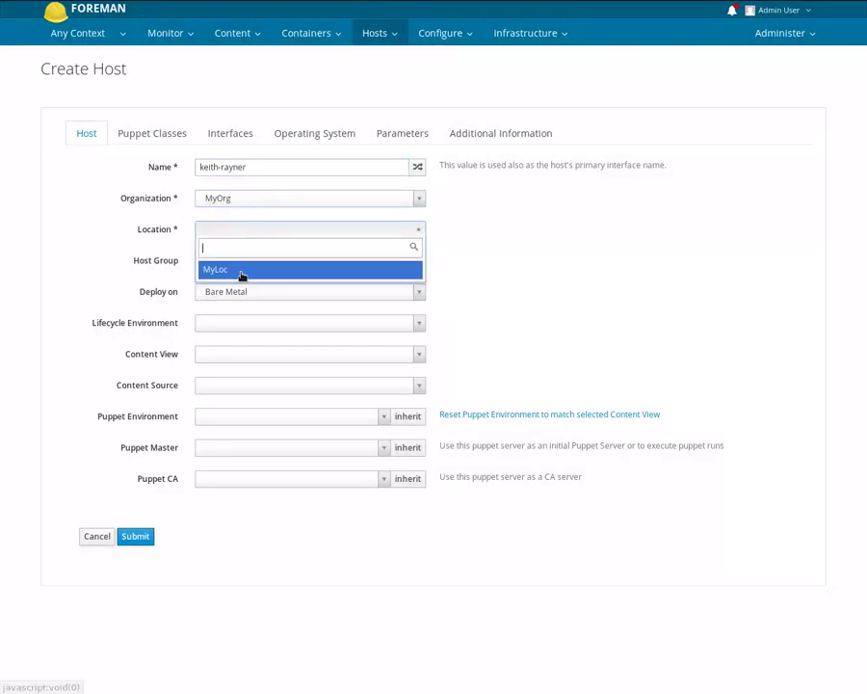
pyautogui.click(241, 272)
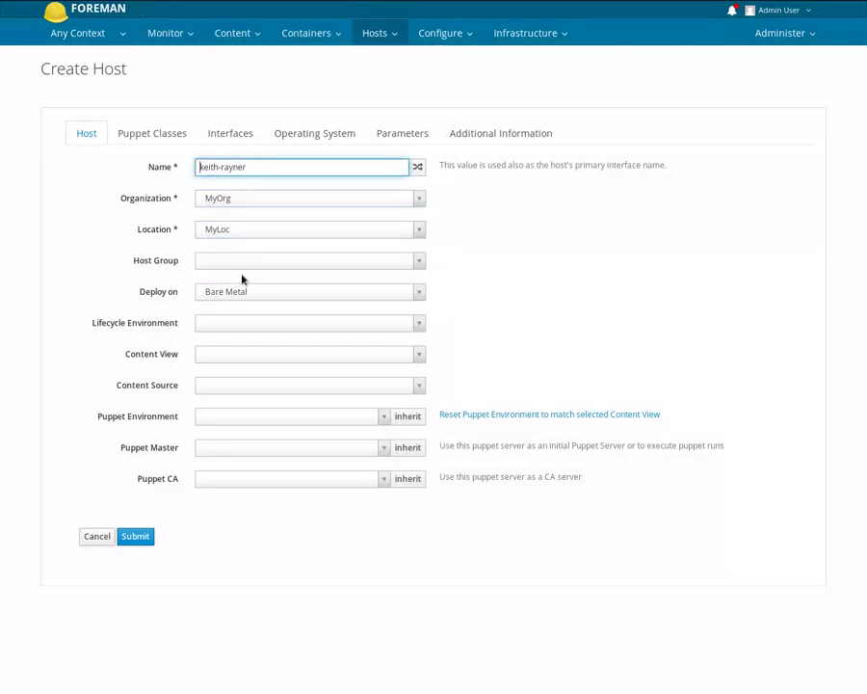
# - Assign the Debian 9 with NTP host group and review its inherited Puppet environment, master and CA
pyautogui.click(213, 267)
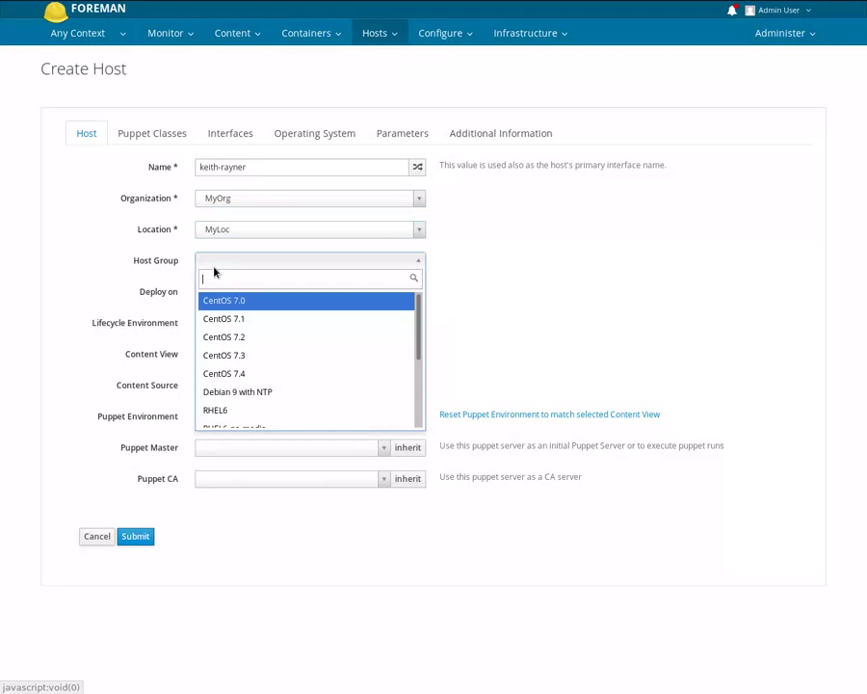
pyautogui.click(262, 393)
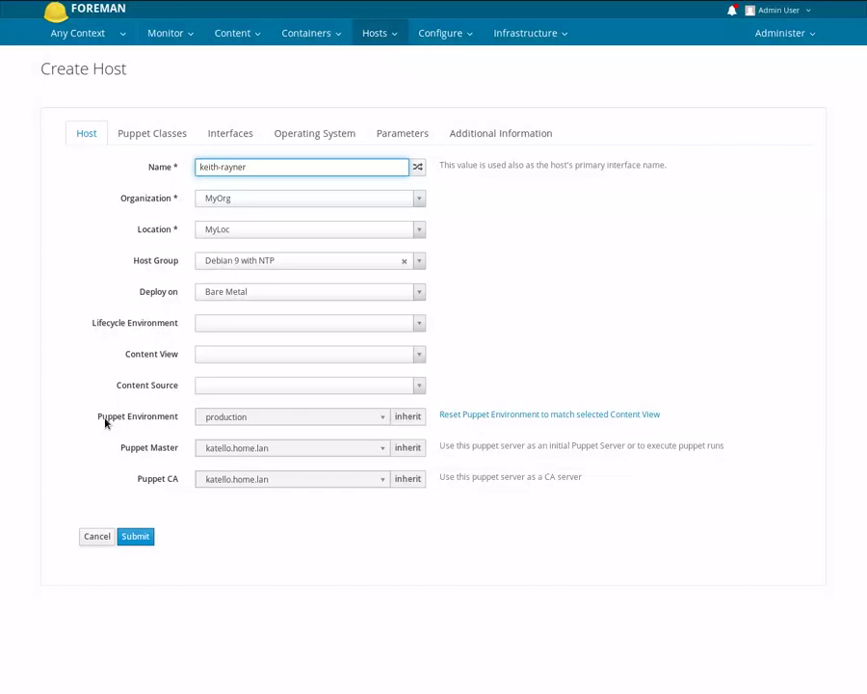
pyautogui.moveTo(106, 420); pyautogui.dragTo(139, 434)
pyautogui.tripleClick(135, 450)
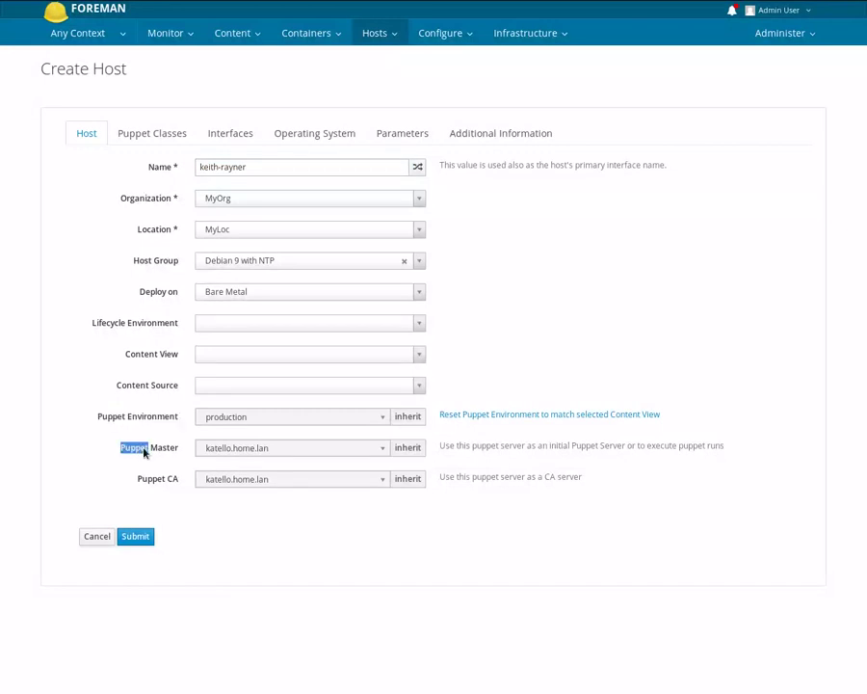
pyautogui.tripleClick(150, 482)
# - Check the inherited ntp and stdlib classes, then set the primary interface MAC to 52:54:00:aa:bb:cc
pyautogui.click(172, 140)
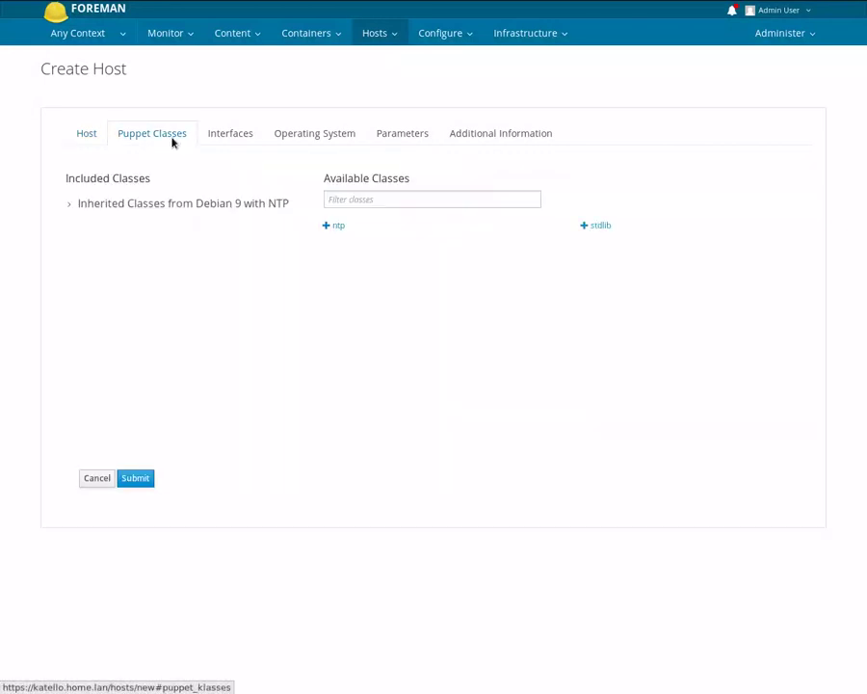
pyautogui.click(73, 204)
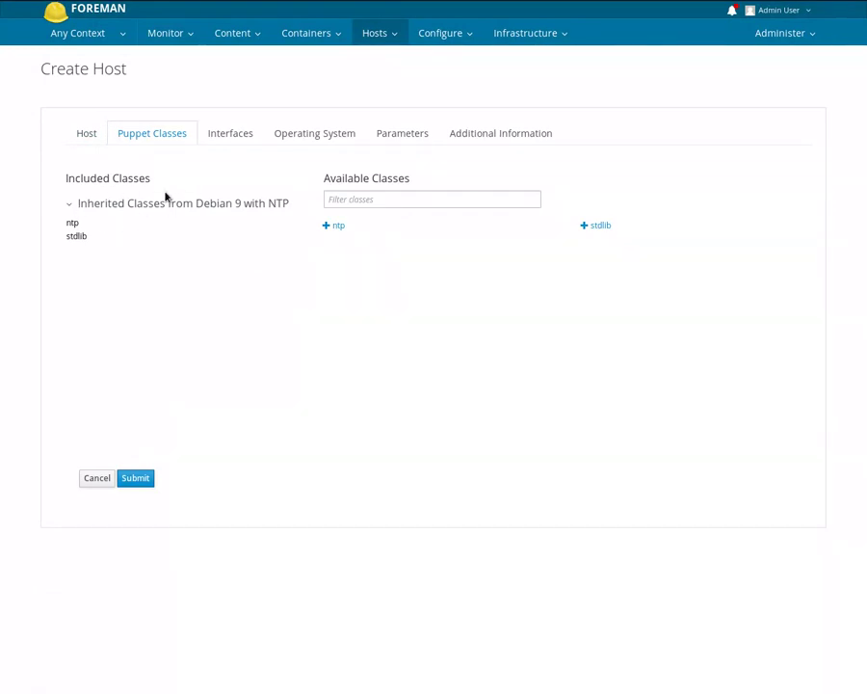
pyautogui.click(239, 139)
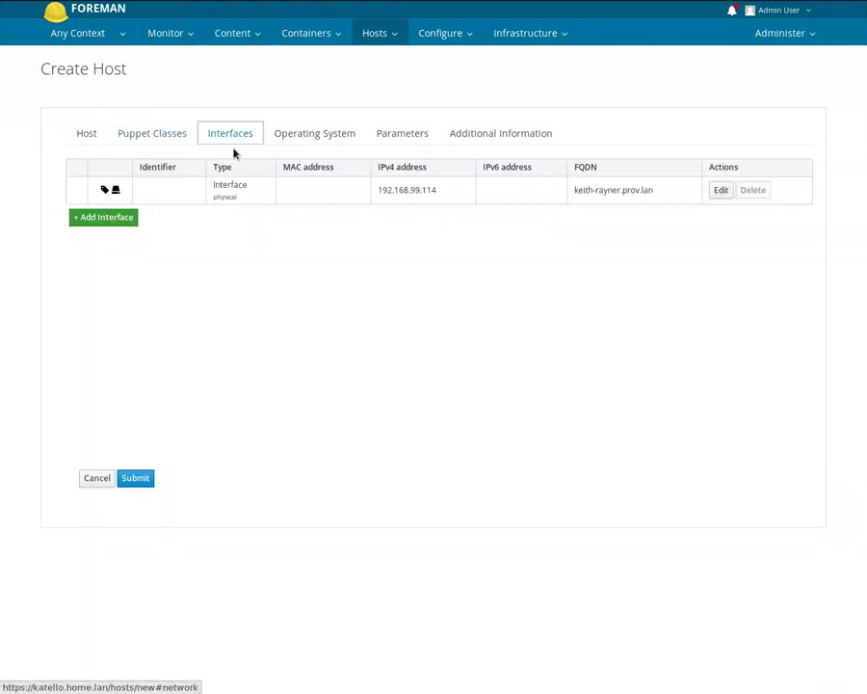
pyautogui.click(721, 191)
pyautogui.click(310, 101)
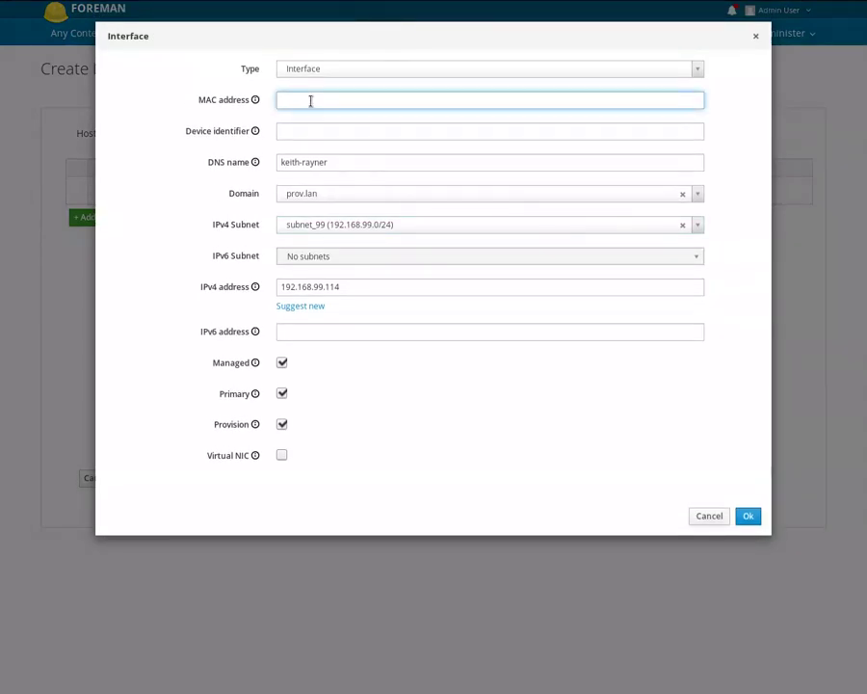
pyautogui.click(310, 100)
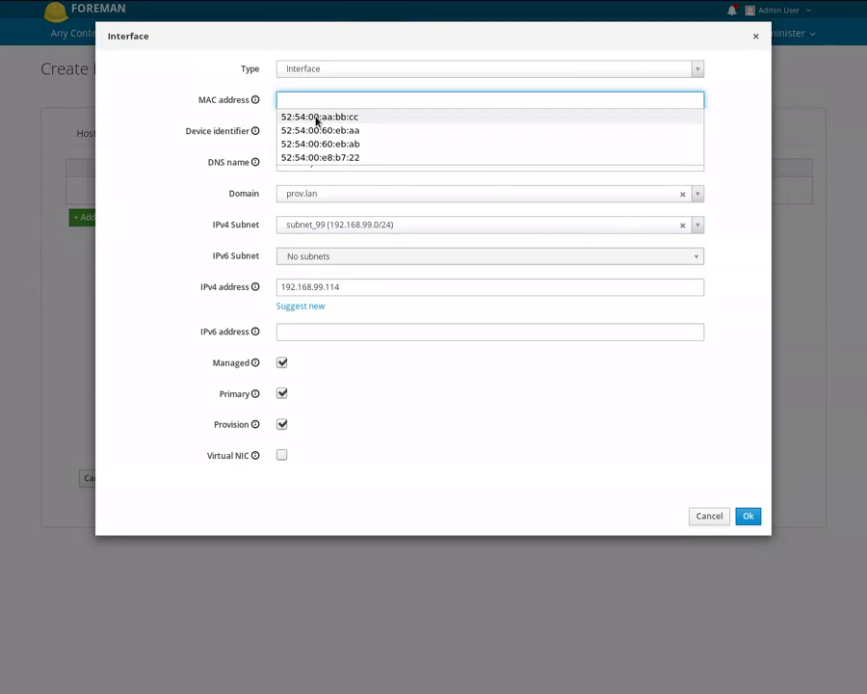
pyautogui.click(318, 118)
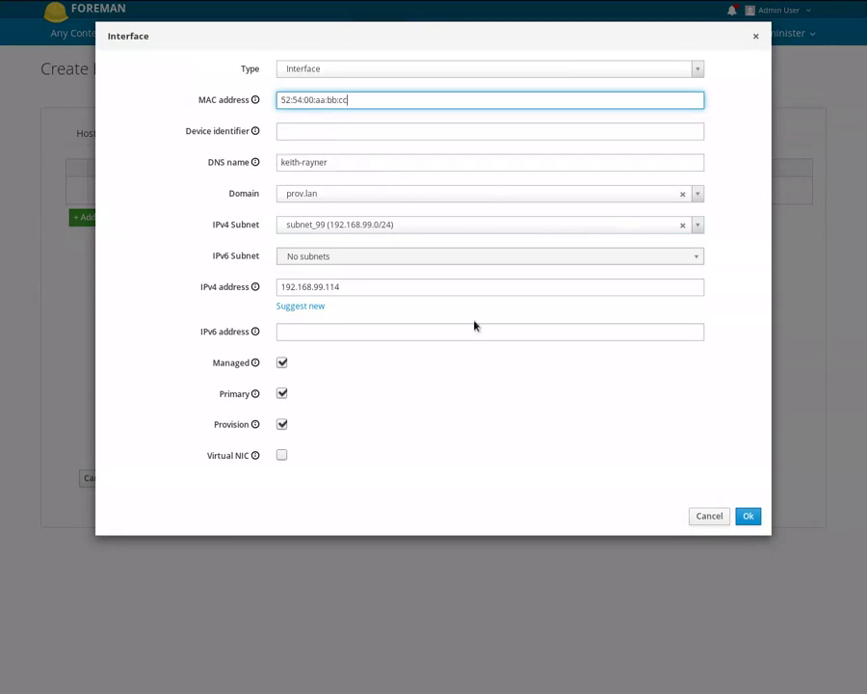
pyautogui.click(747, 516)
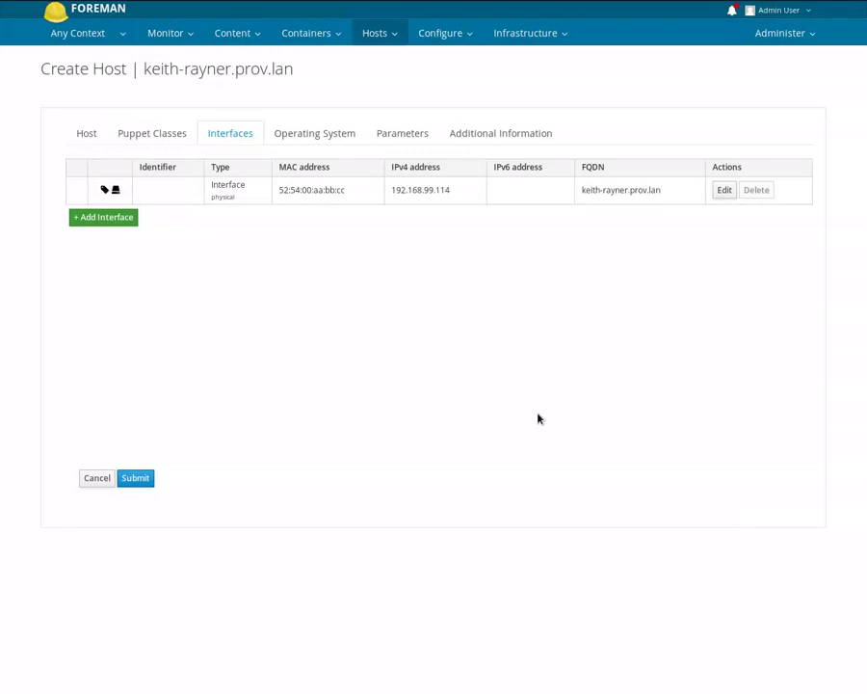
# - Enter the root password on the Operating System tab and submit the new host
pyautogui.click(334, 142)
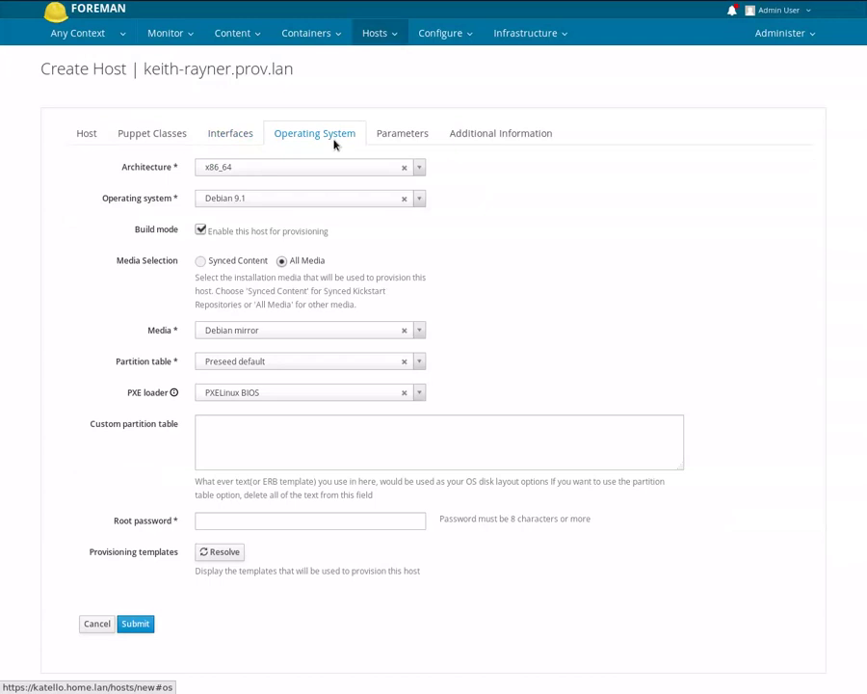
pyautogui.click(320, 517)
pyautogui.write('secret')
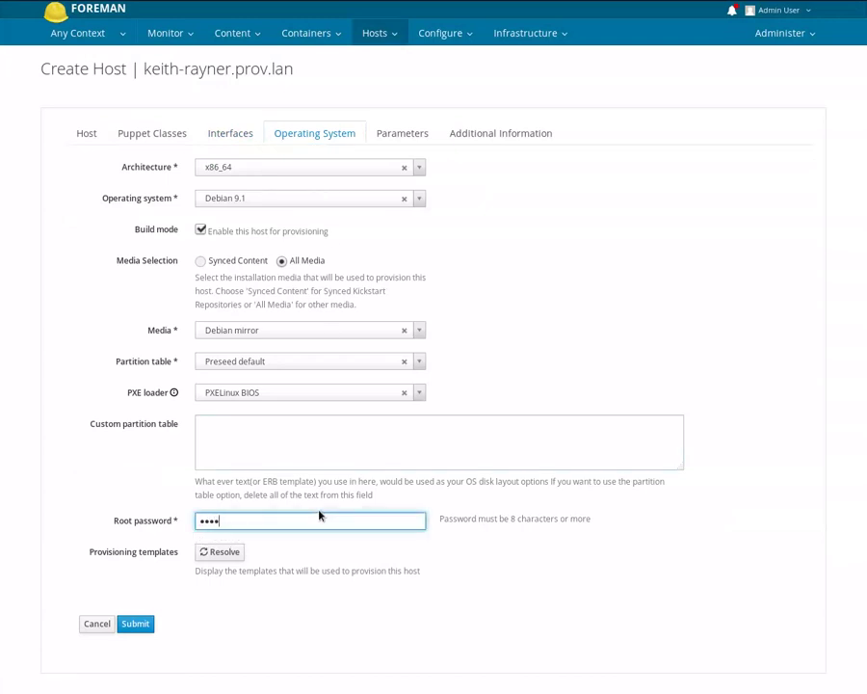
pyautogui.write('secret')
pyautogui.click(145, 627)
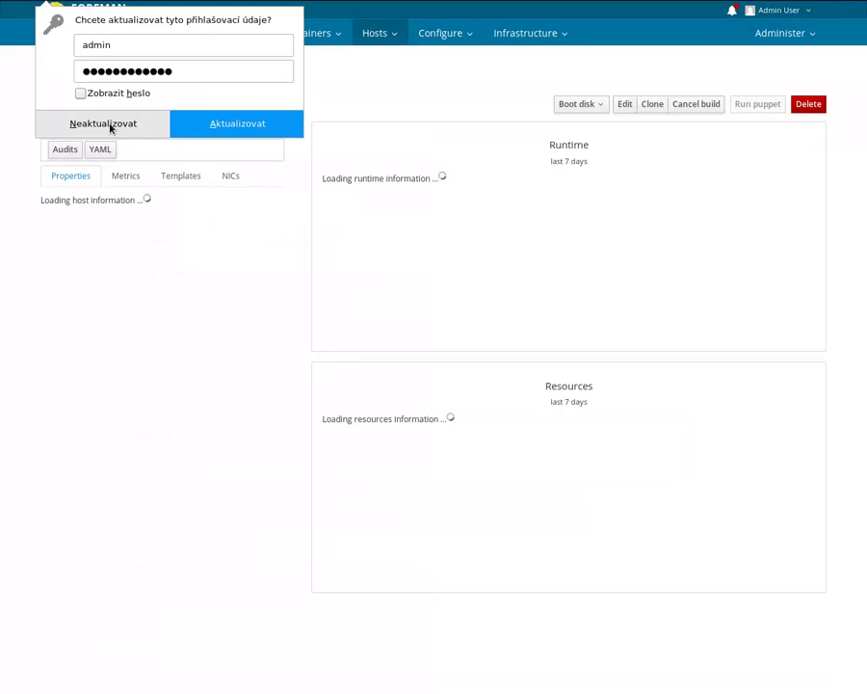
pyautogui.click(111, 127)
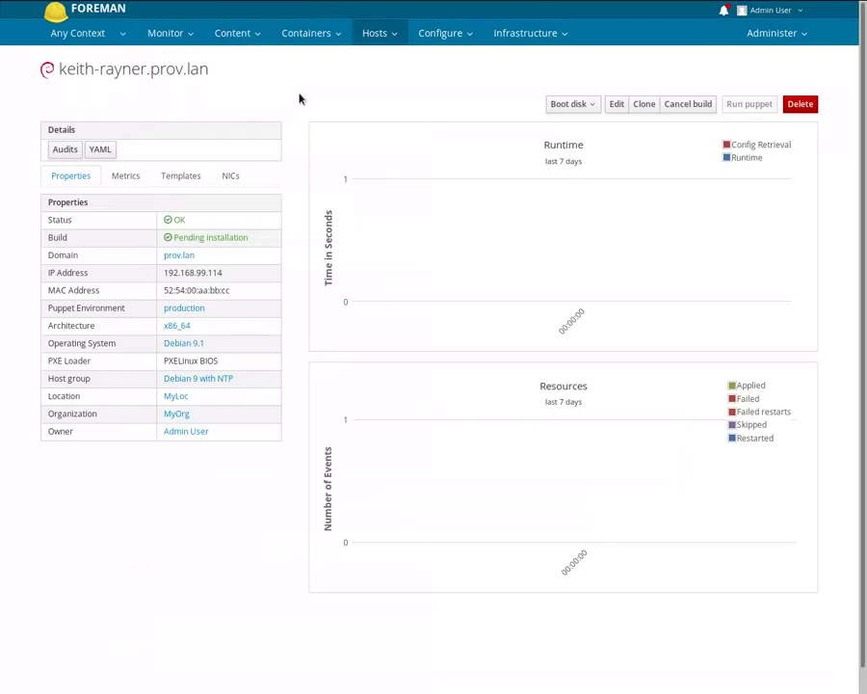
pyautogui.press('super+9')
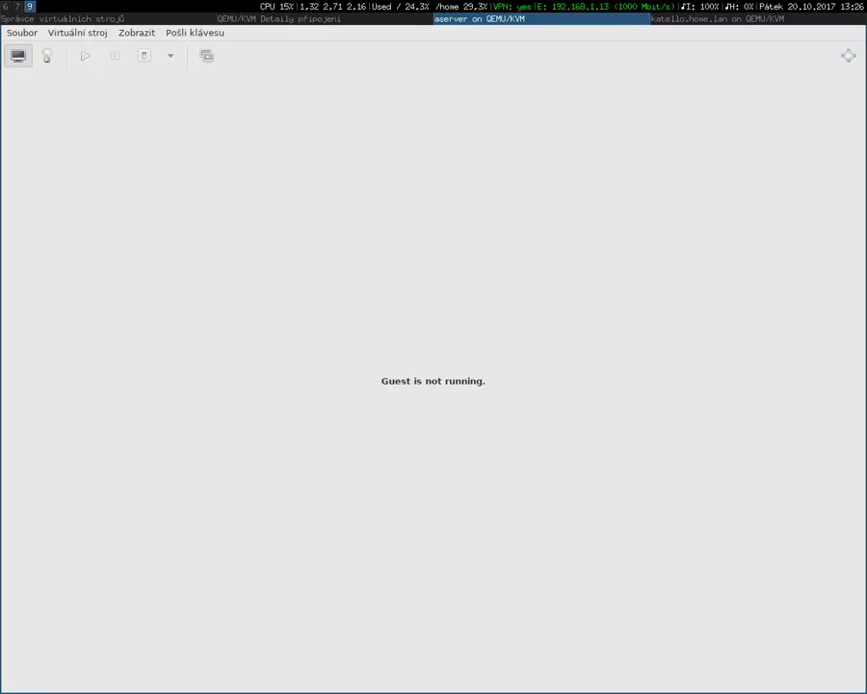
# - Power on the guest VM and show its console full screen
pyautogui.click(91, 58)
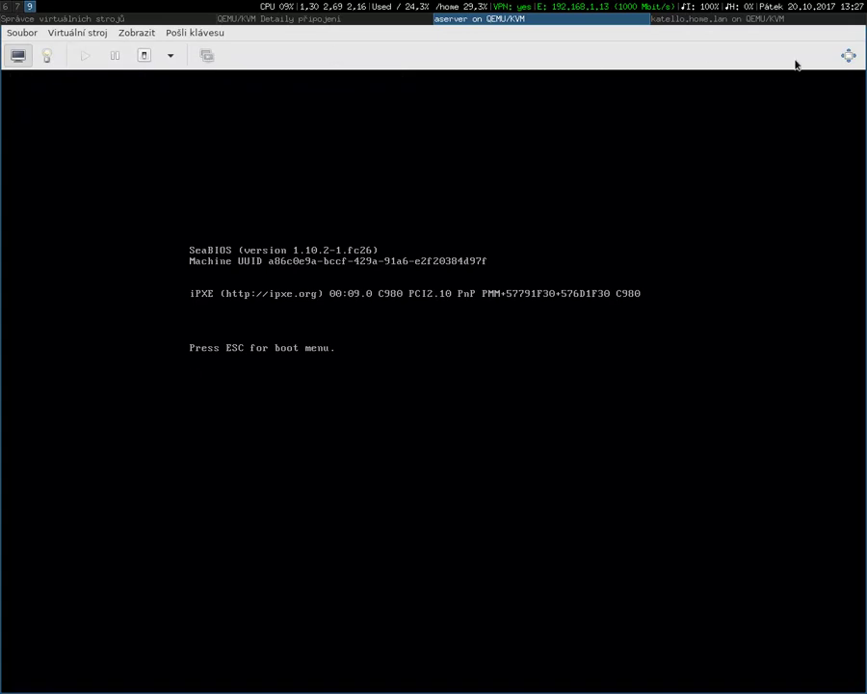
pyautogui.click(848, 55)
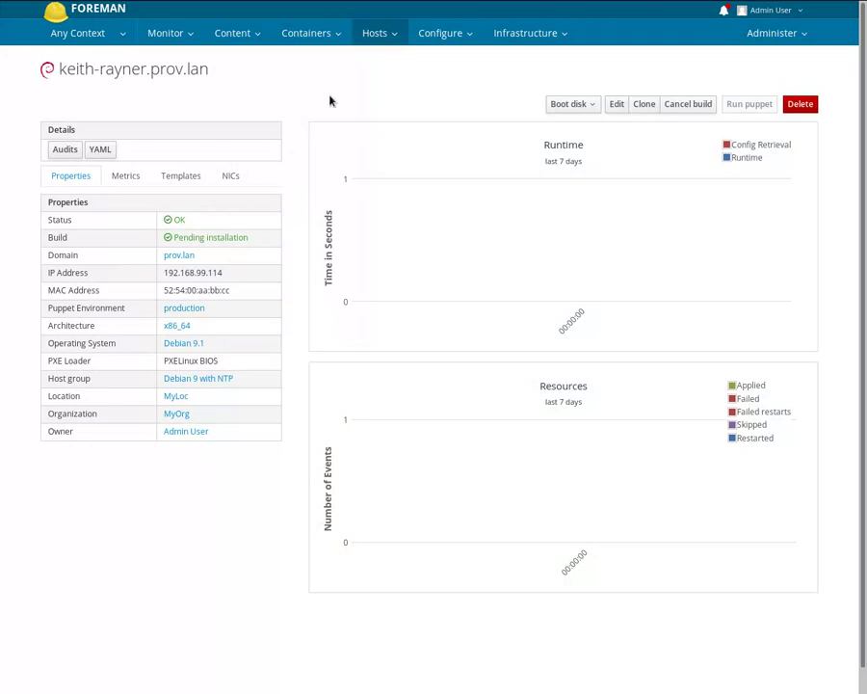
# - Filter the provisioning templates by 'preseed' and note the PXELinux template kind
pyautogui.click(375, 35)
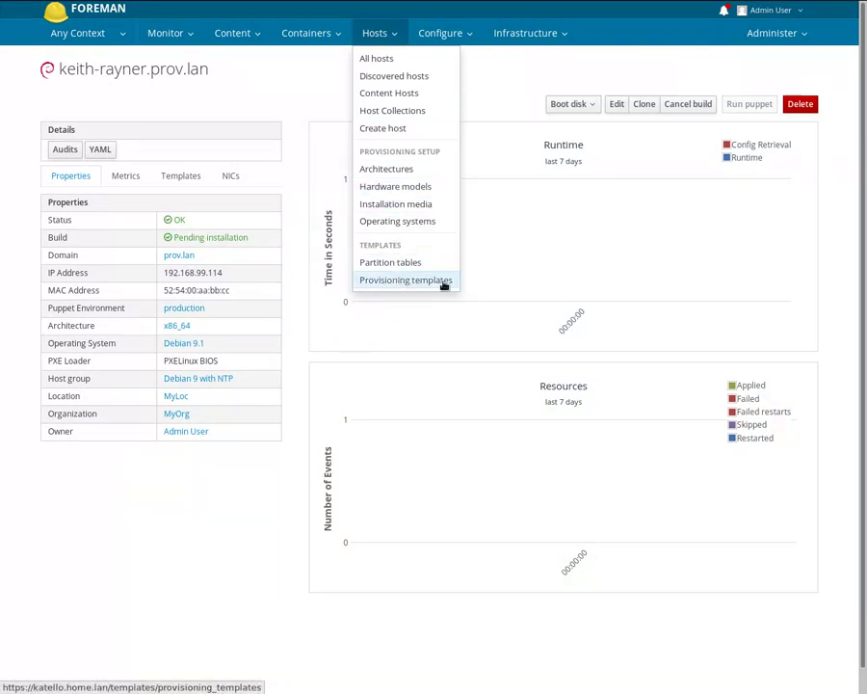
pyautogui.click(443, 281)
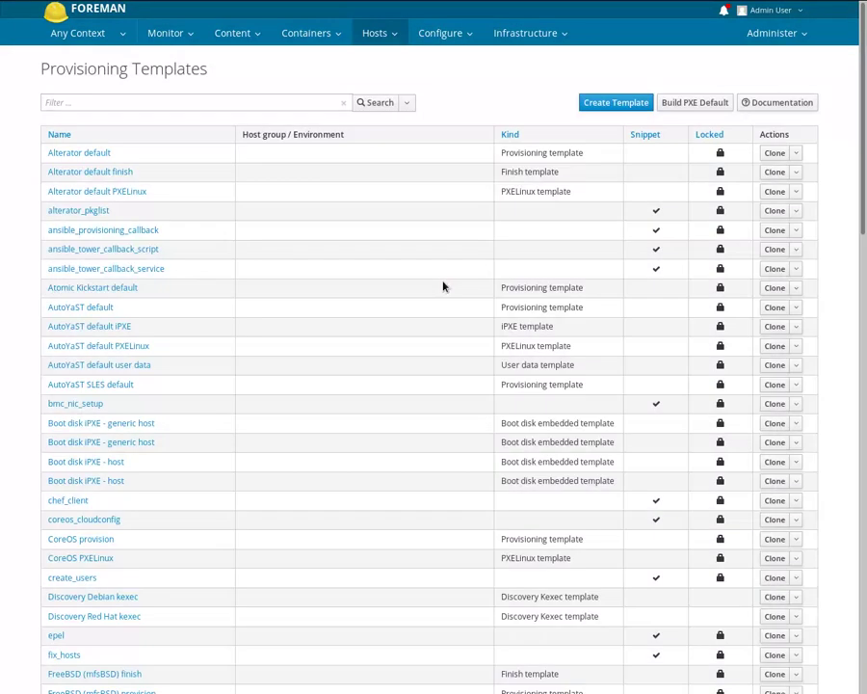
pyautogui.click(133, 104)
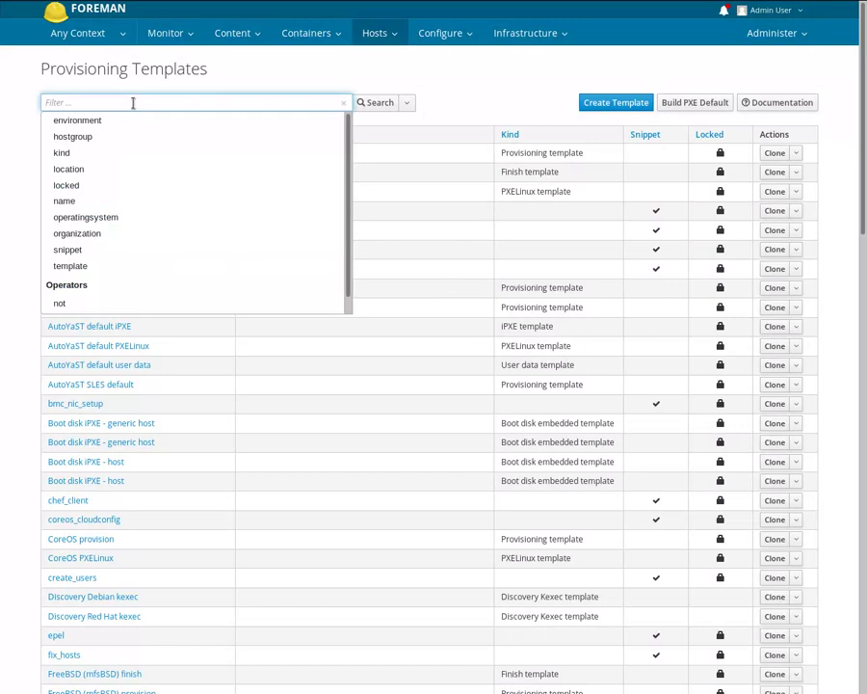
pyautogui.write('pres')
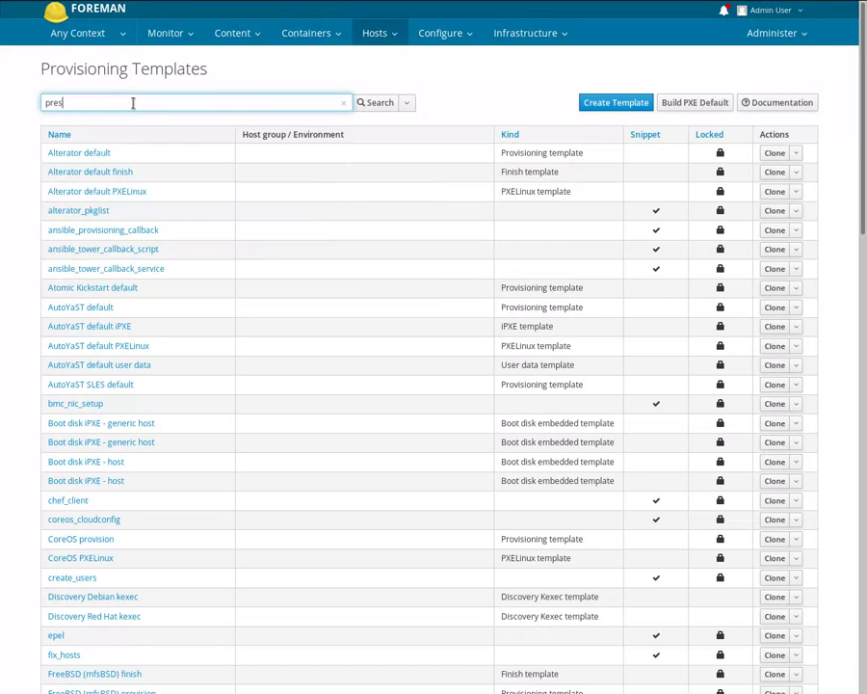
pyautogui.write('eed')
pyautogui.press('Return')
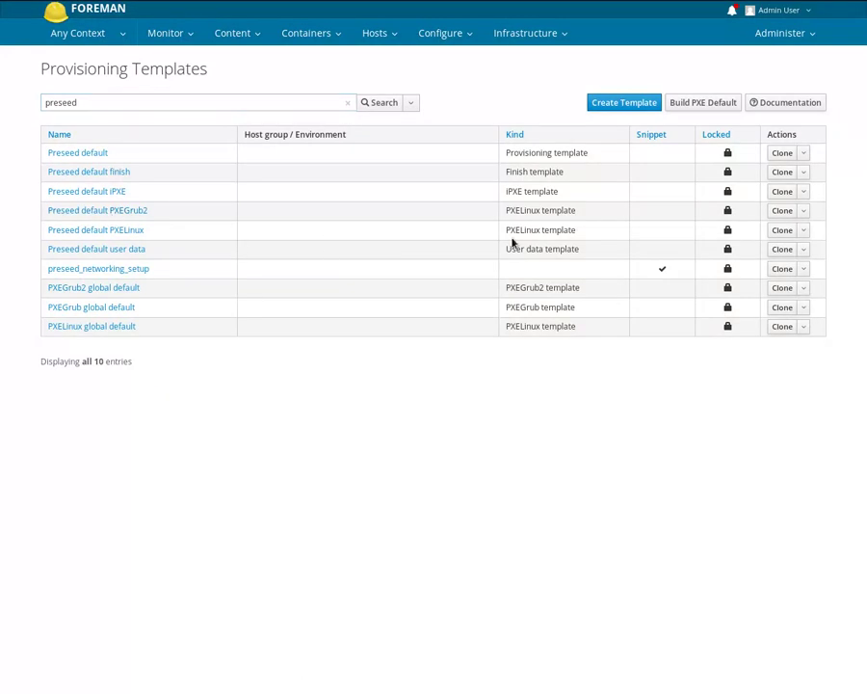
pyautogui.moveTo(501, 235); pyautogui.dragTo(579, 238)
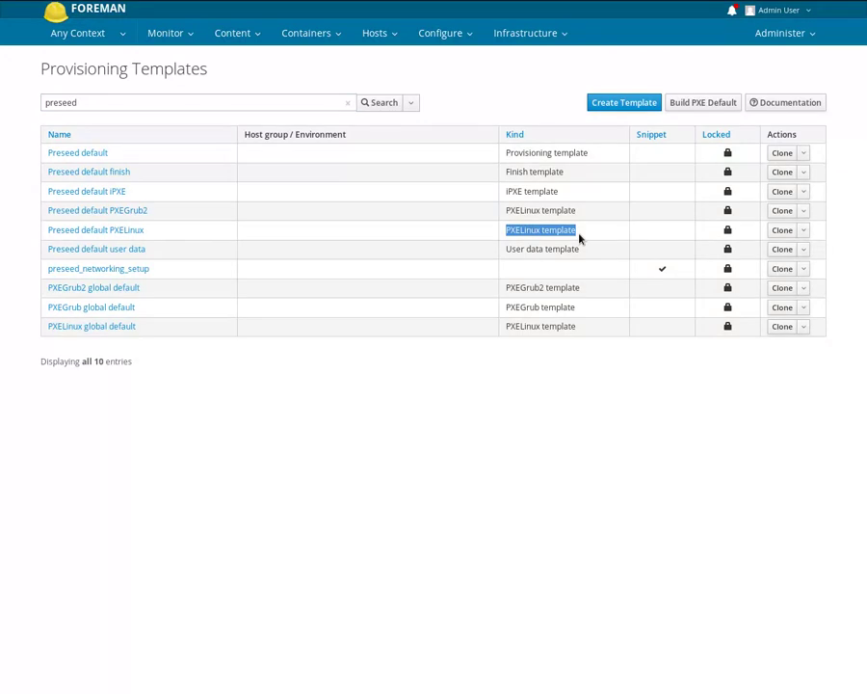
# - Open the Preseed default PXELinux template and read its APPEND boot line
pyautogui.click(138, 232)
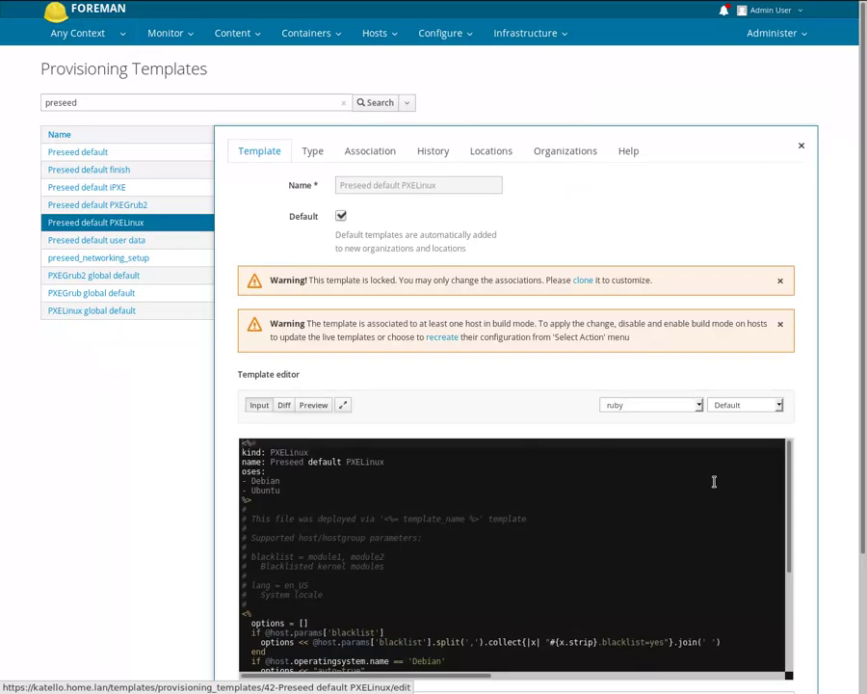
pyautogui.moveTo(790, 467); pyautogui.dragTo(789, 587)
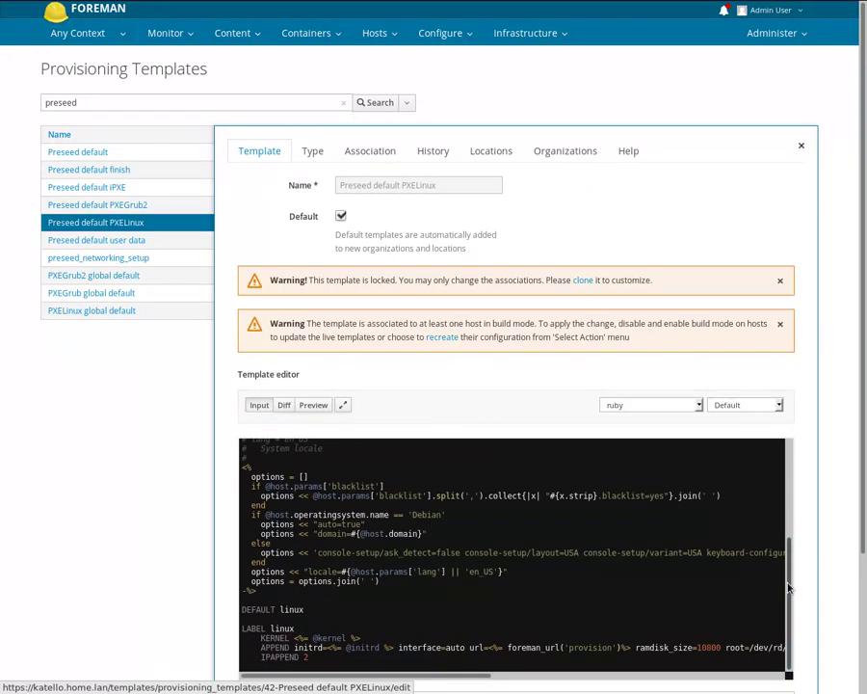
pyautogui.doubleClick(276, 638)
pyautogui.doubleClick(274, 648)
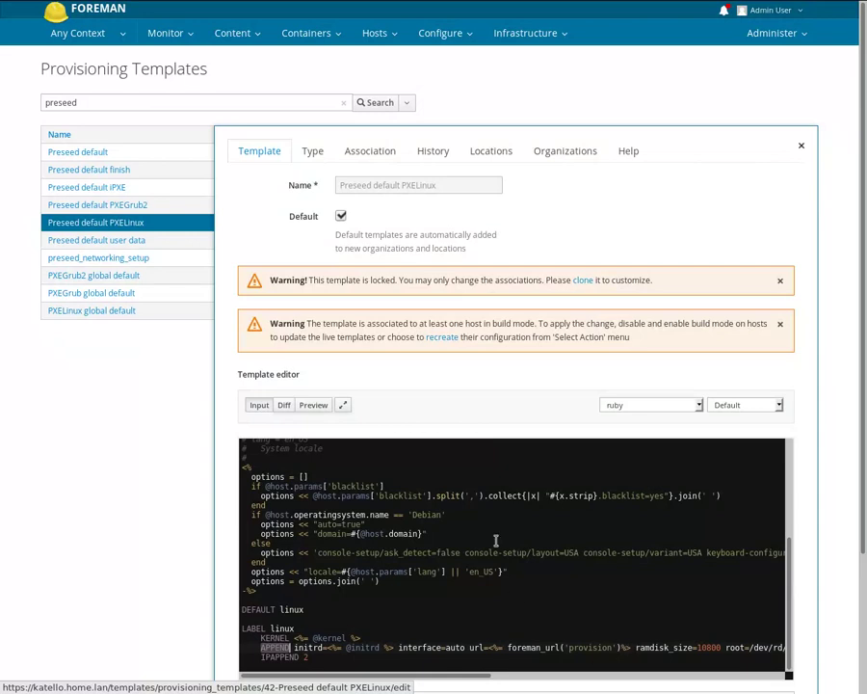
# - Check its Debian 9.1 association, then cancel back to the template list
pyautogui.click(384, 156)
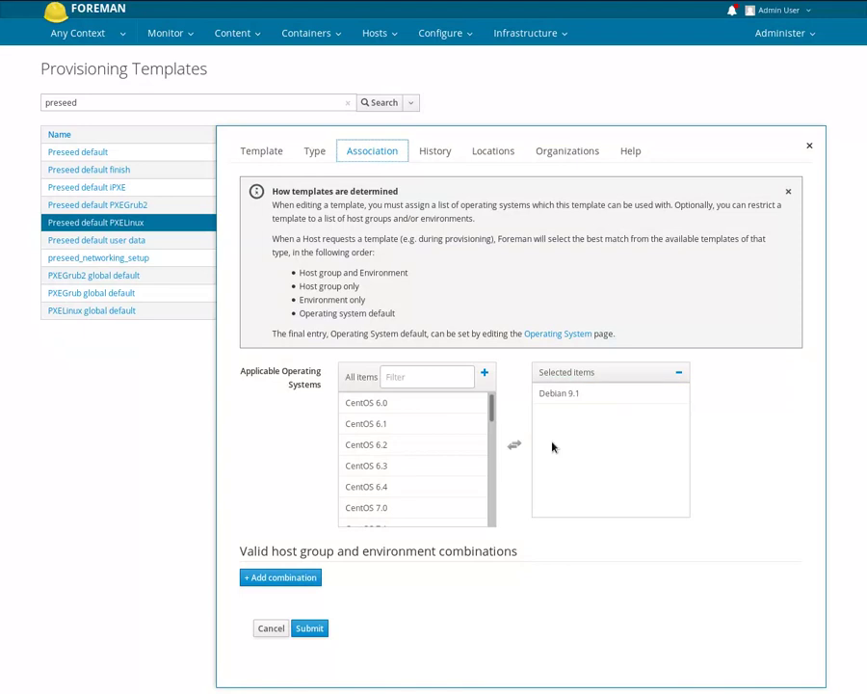
pyautogui.click(272, 630)
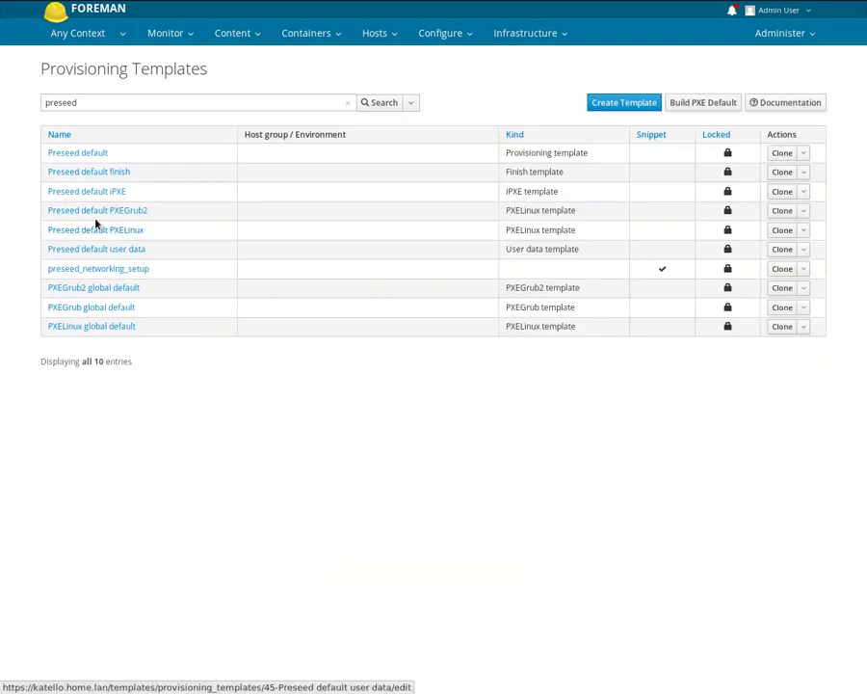
pyautogui.doubleClick(529, 152)
pyautogui.tripleClick(529, 152)
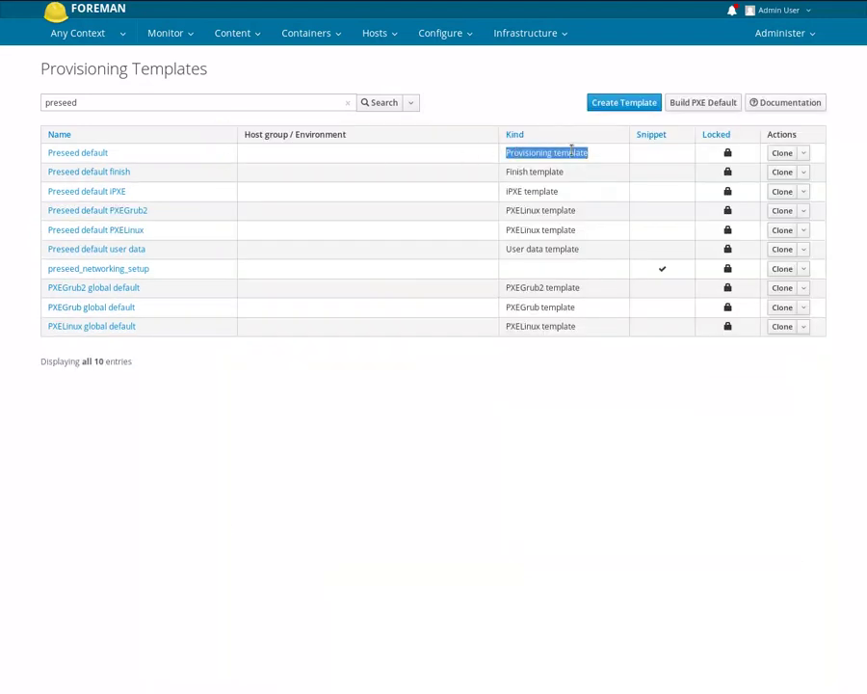
# - Read through the Preseed default code, noting the http-proxy lookup, and view its Debian 9.1 association
pyautogui.click(89, 154)
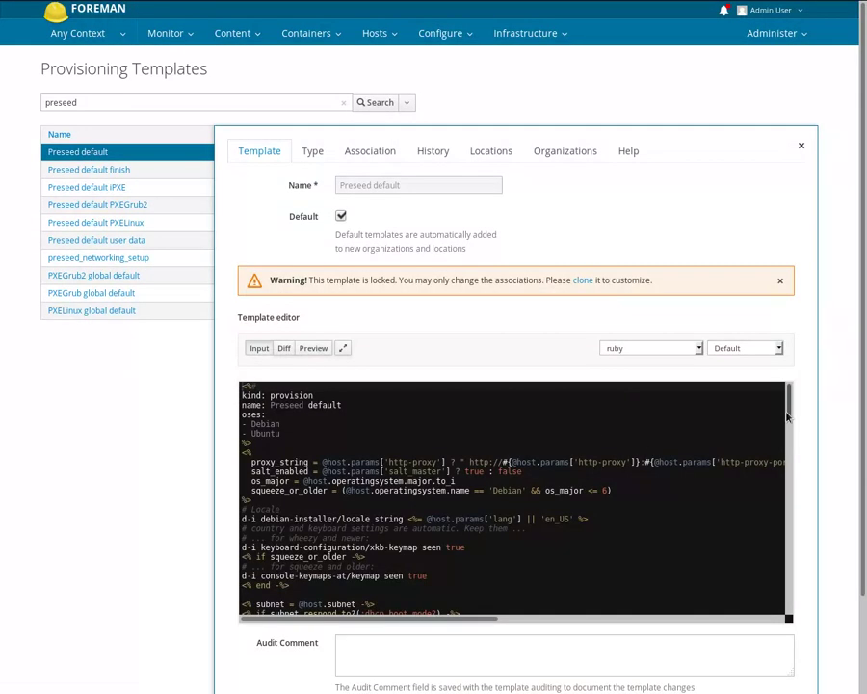
pyautogui.scroll(-1, 788, 411)
pyautogui.scroll(-3, 788, 411)
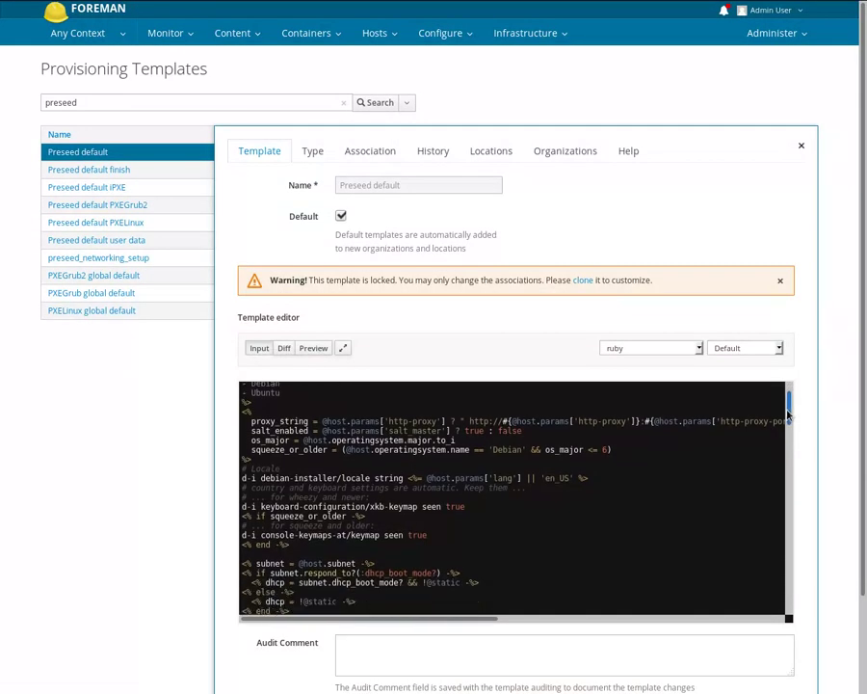
pyautogui.scroll(-1, 786, 425)
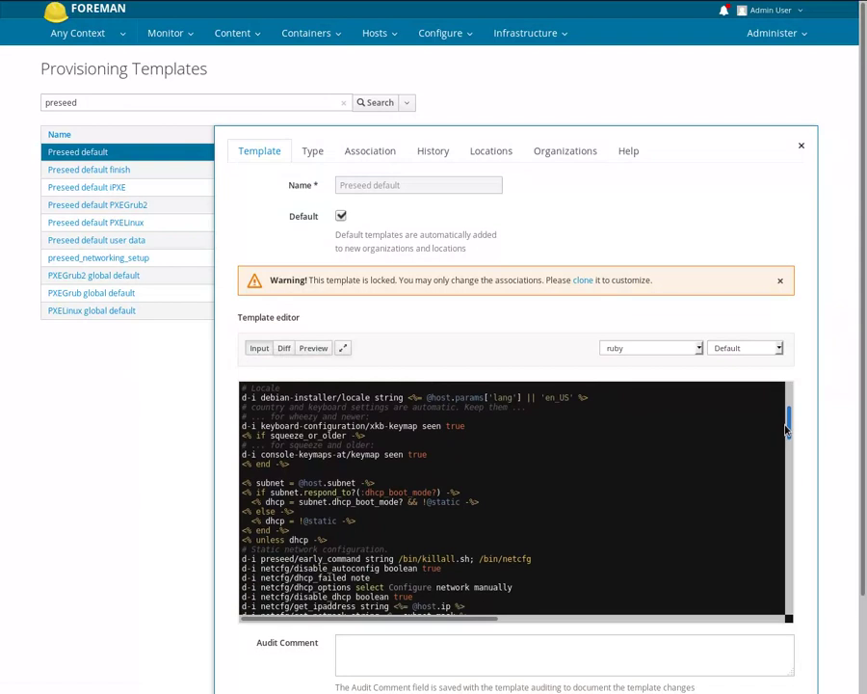
pyautogui.moveTo(785, 433); pyautogui.dragTo(777, 566)
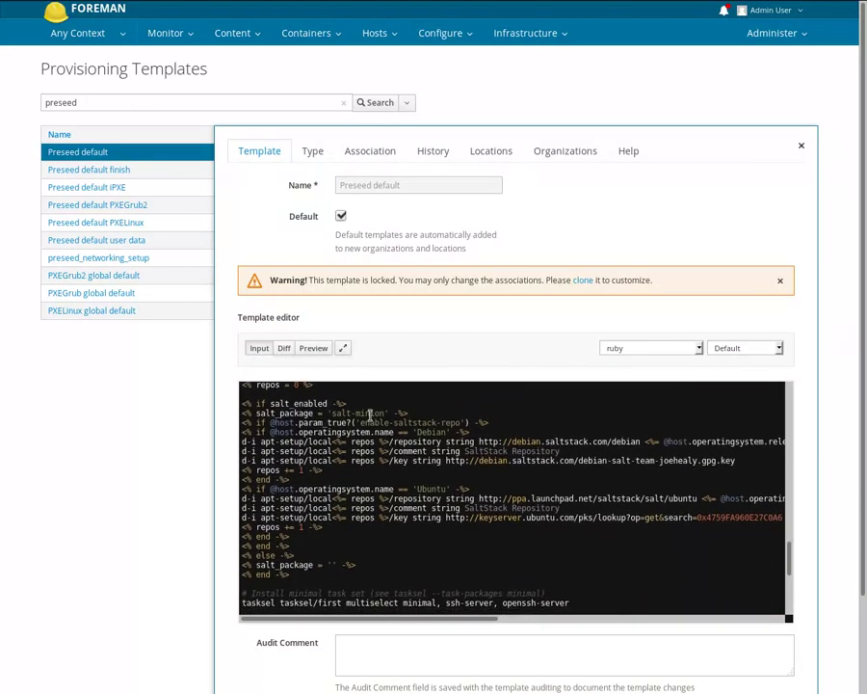
pyautogui.moveTo(792, 552); pyautogui.dragTo(786, 390)
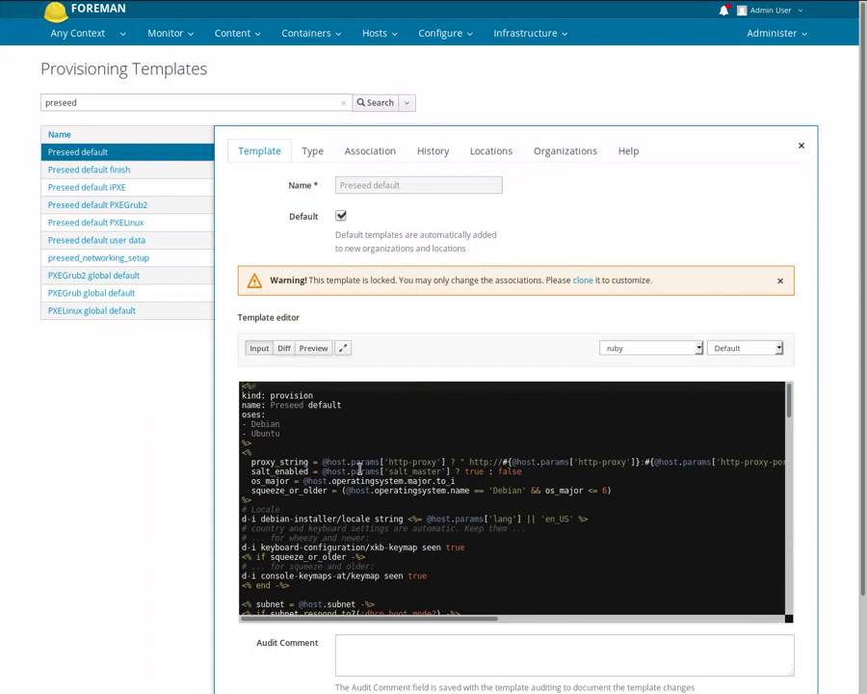
pyautogui.moveTo(324, 462); pyautogui.dragTo(446, 457)
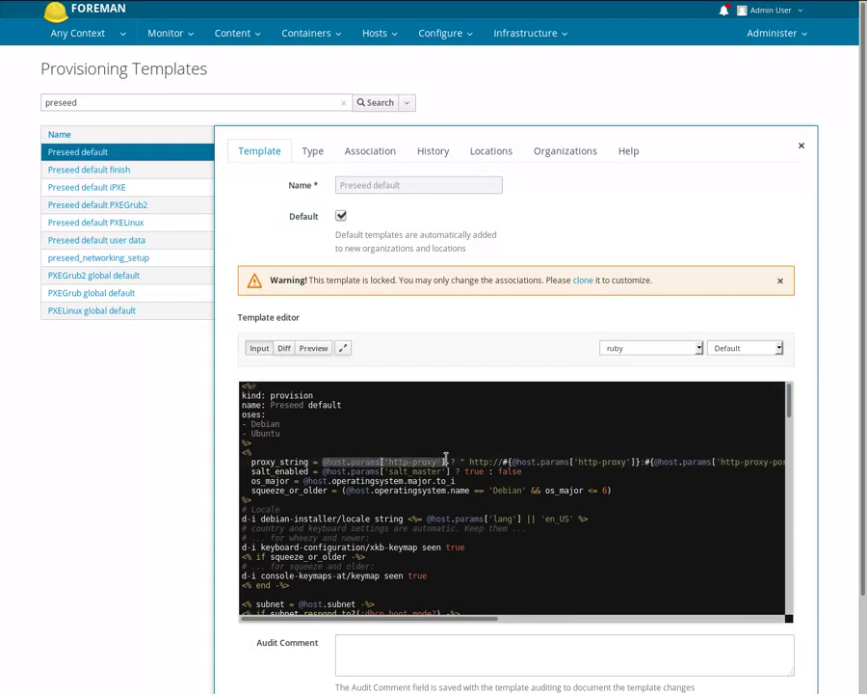
pyautogui.moveTo(789, 397); pyautogui.dragTo(787, 455)
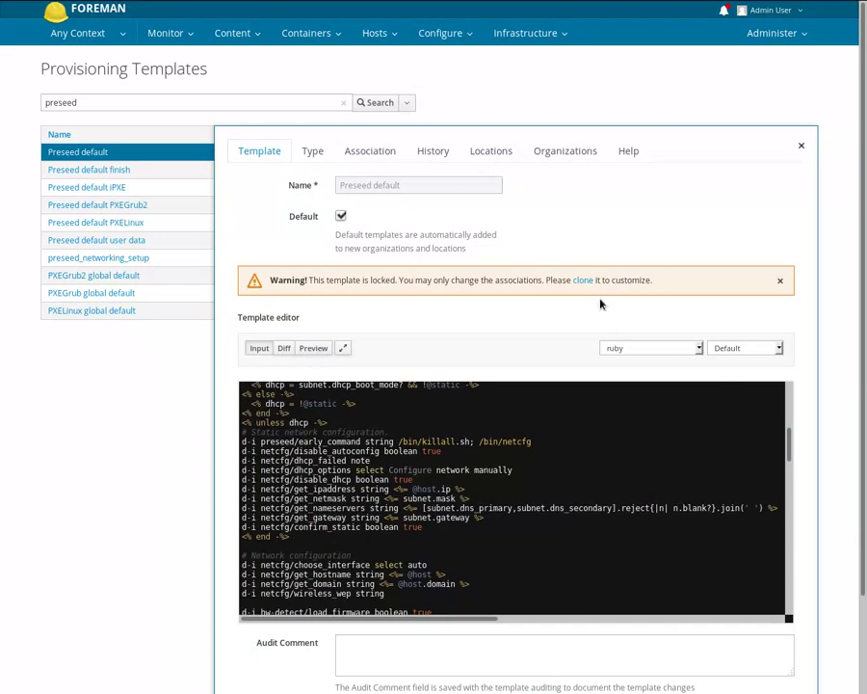
pyautogui.click(384, 156)
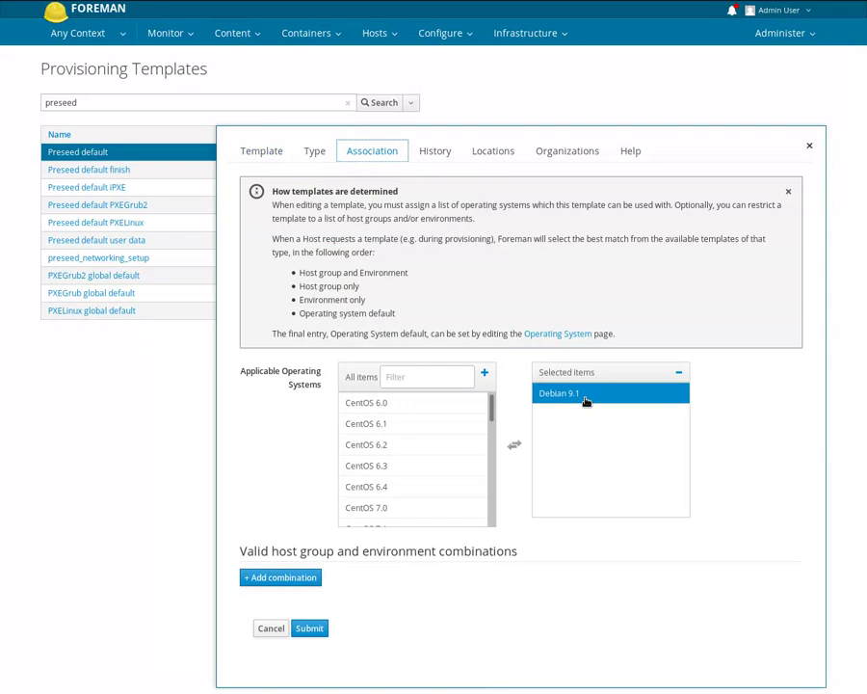
# - Cancel out of Preseed default unchanged, back to the 10 preseed templates
pyautogui.click(269, 629)
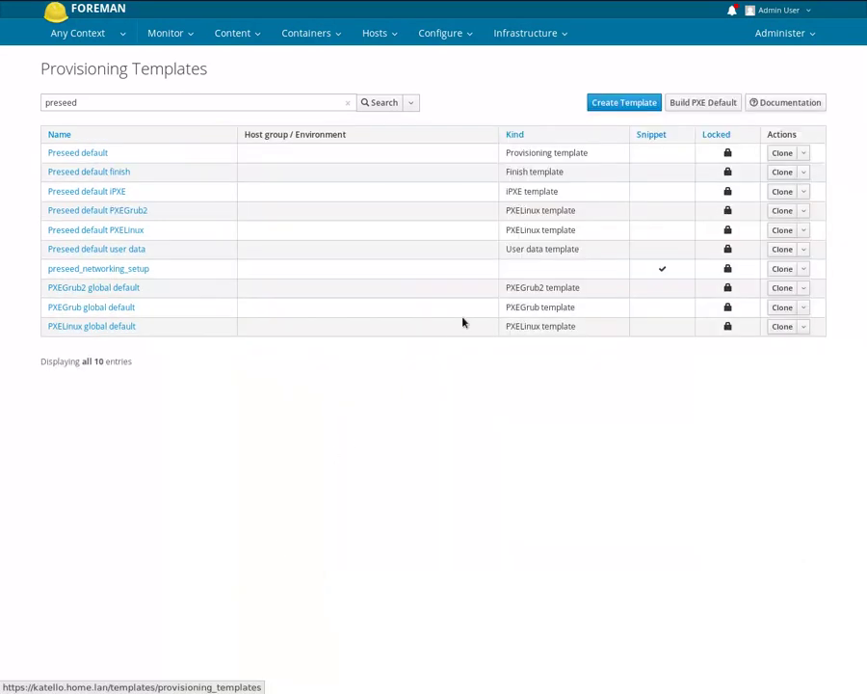
pyautogui.tripleClick(534, 172)
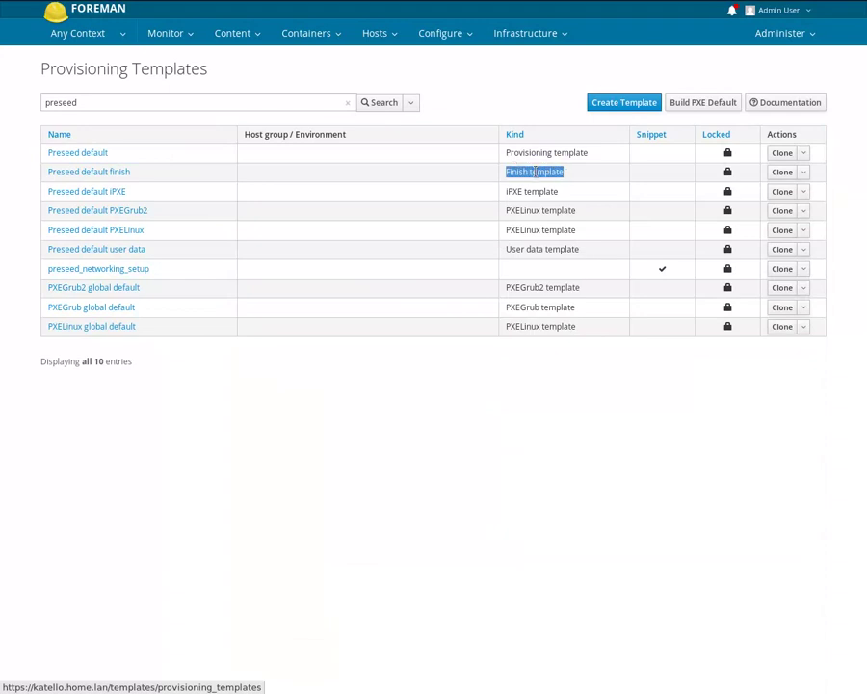
pyautogui.click(106, 177)
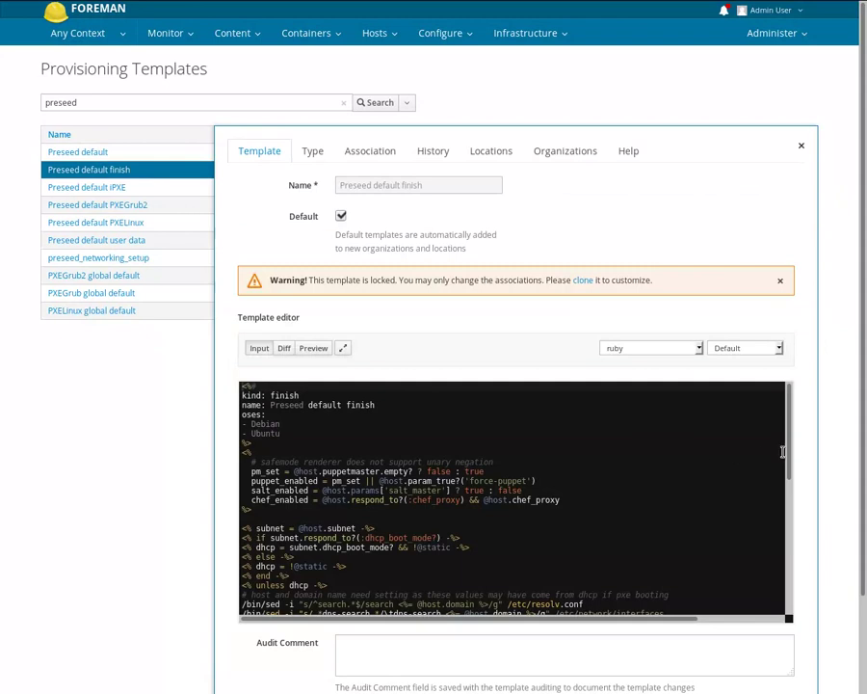
pyautogui.scroll(-3, 787, 475)
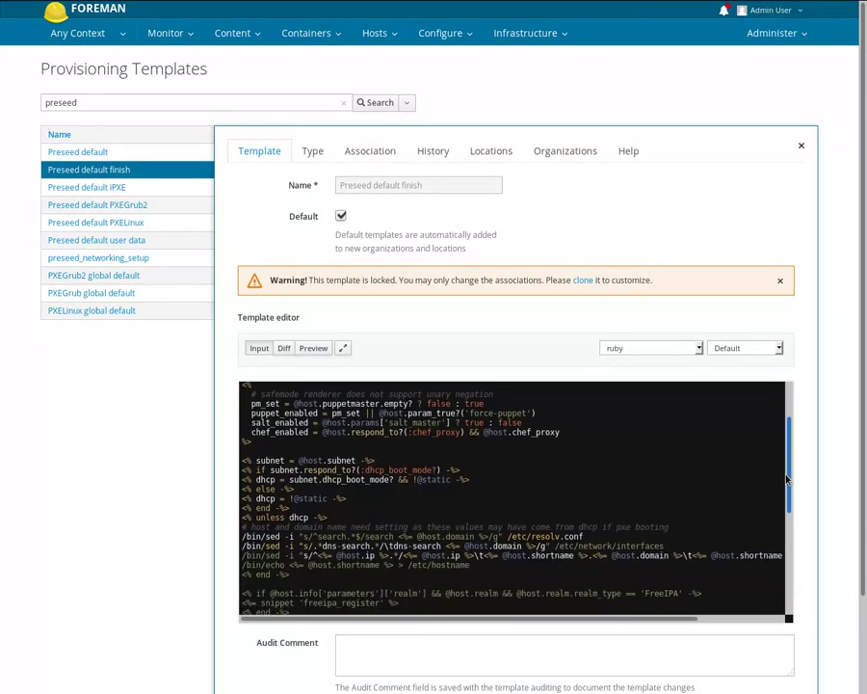
pyautogui.moveTo(787, 475); pyautogui.dragTo(774, 571)
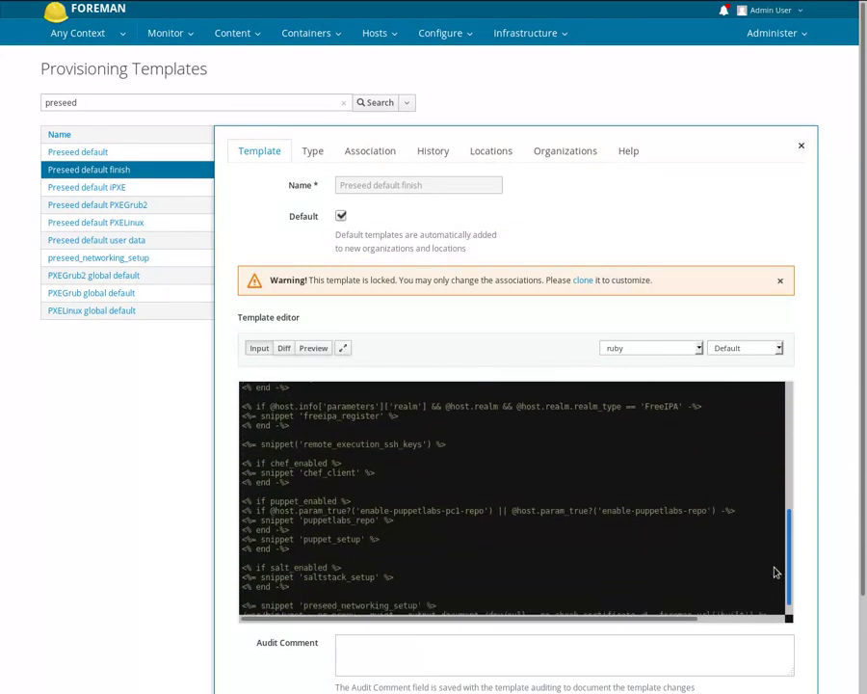
pyautogui.doubleClick(311, 444)
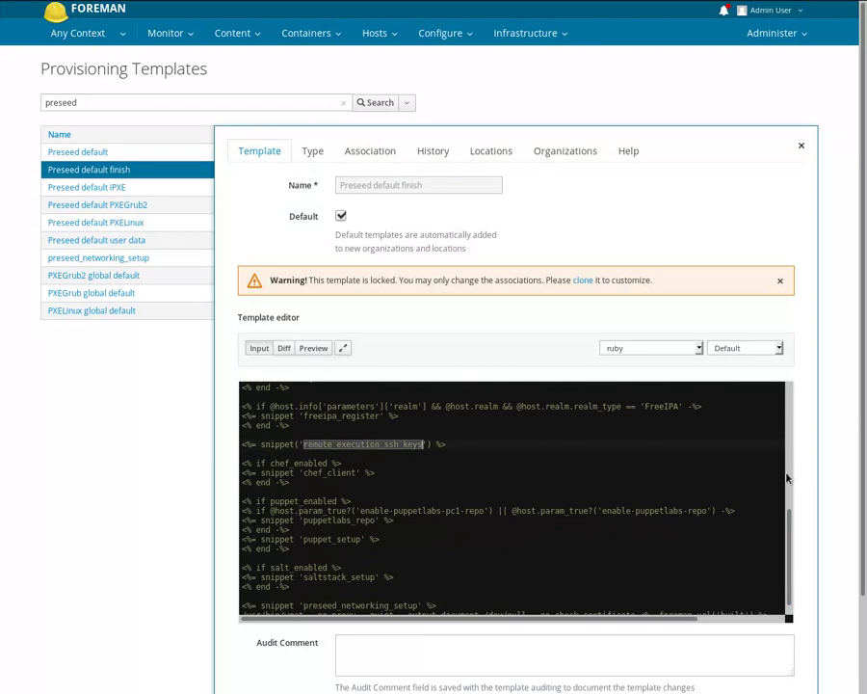
pyautogui.scroll(-1, 674, 530)
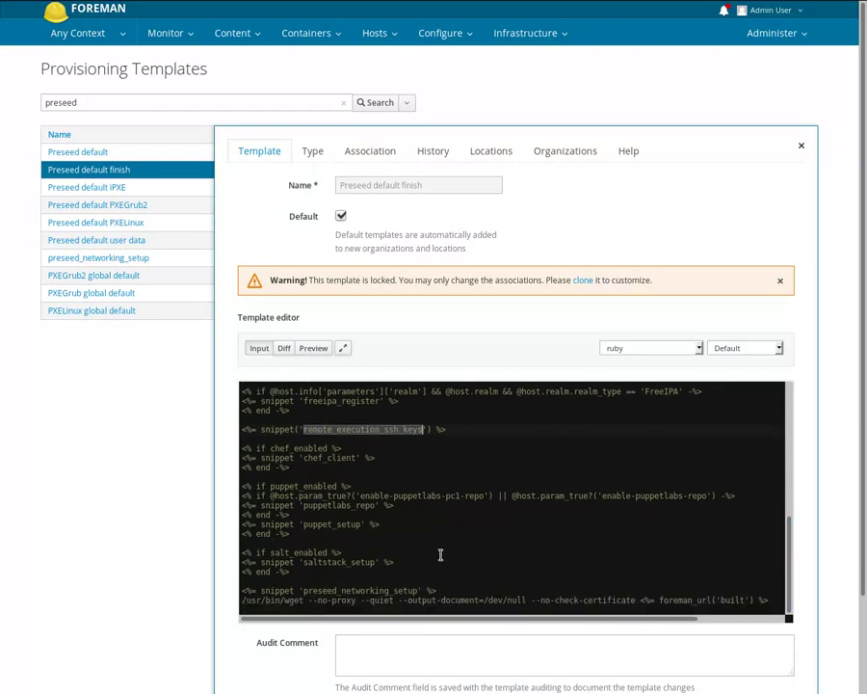
pyautogui.doubleClick(352, 458)
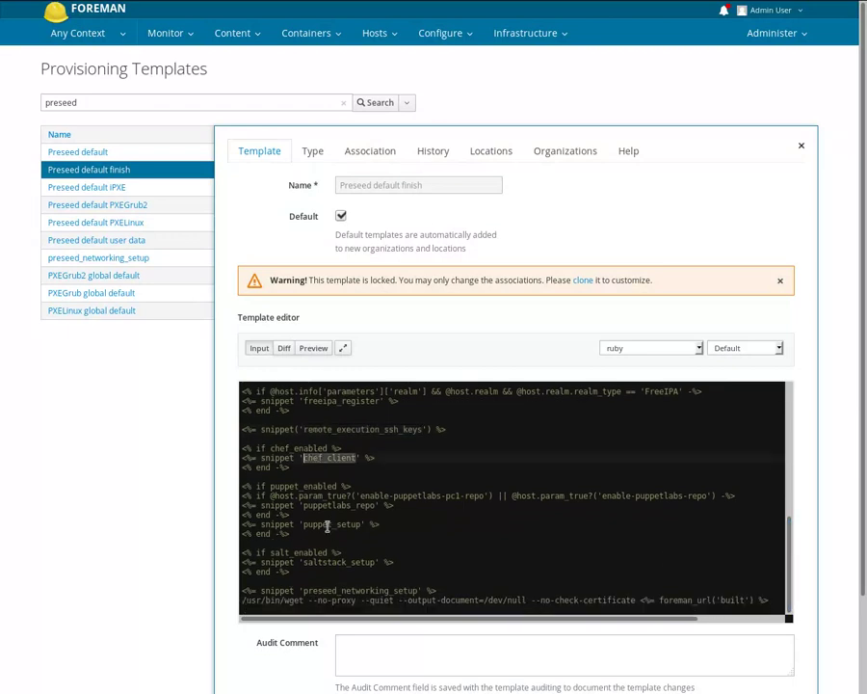
pyautogui.doubleClick(327, 527)
pyautogui.doubleClick(337, 563)
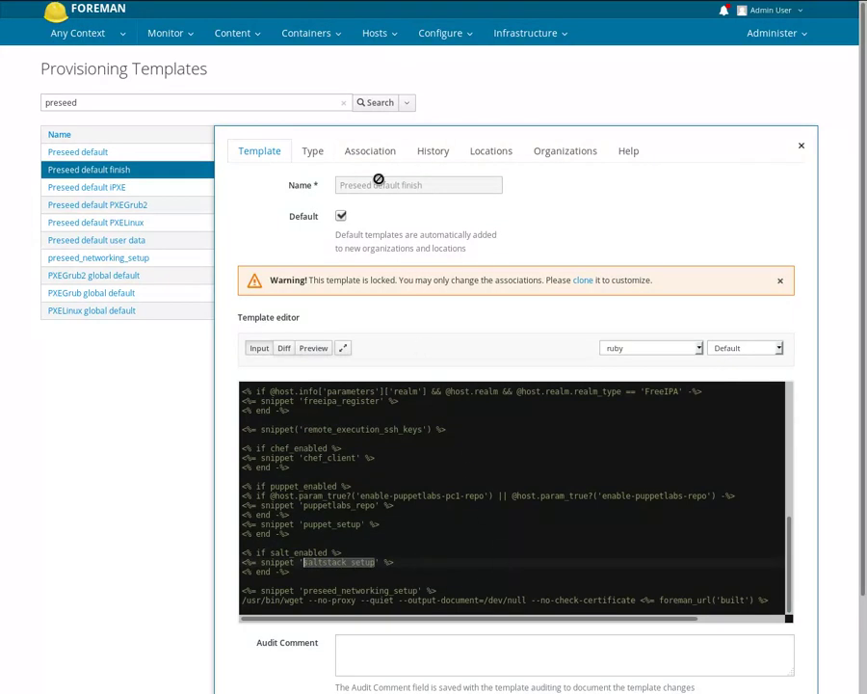
pyautogui.click(371, 151)
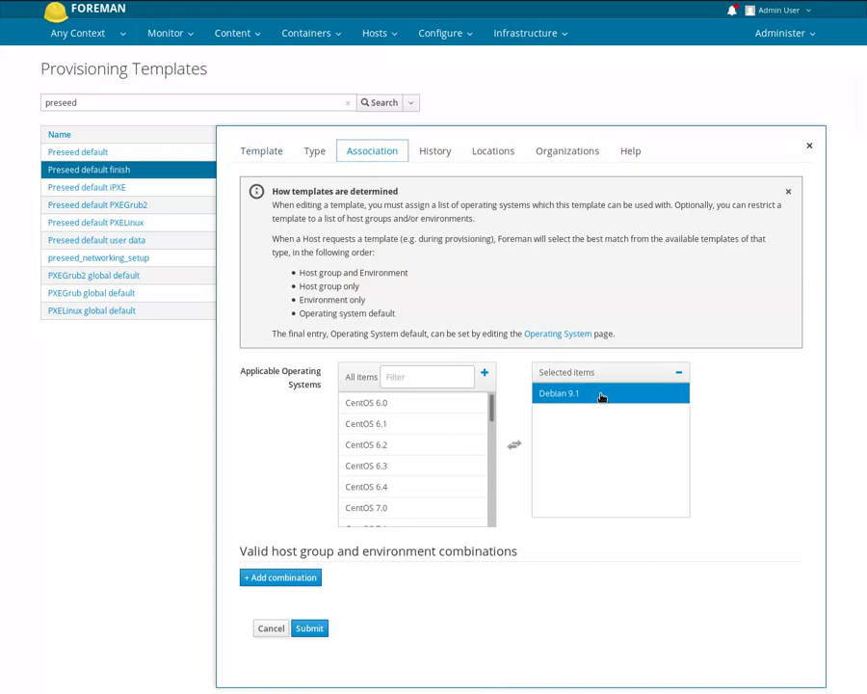
pyautogui.click(270, 629)
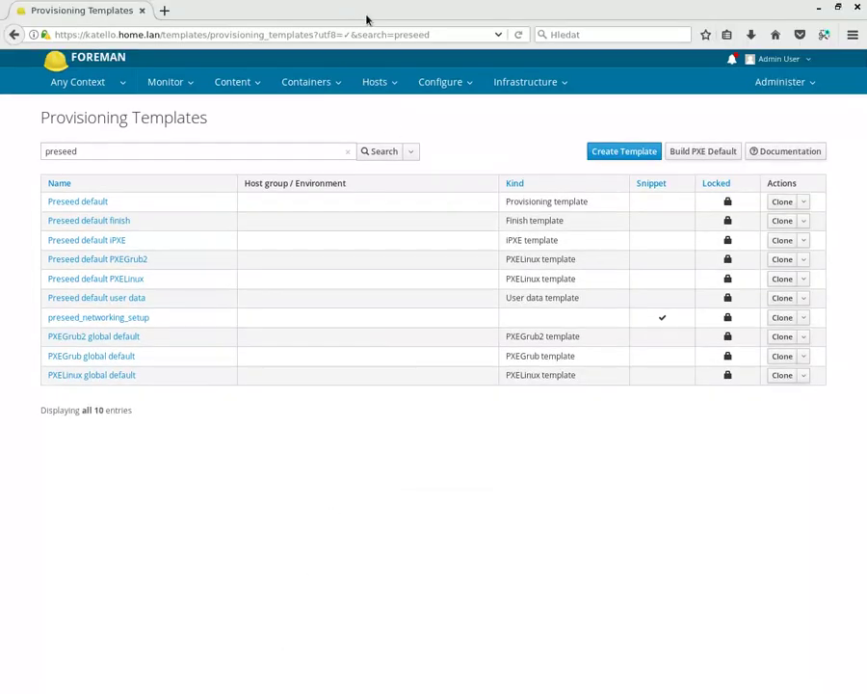
pyautogui.click(375, 33)
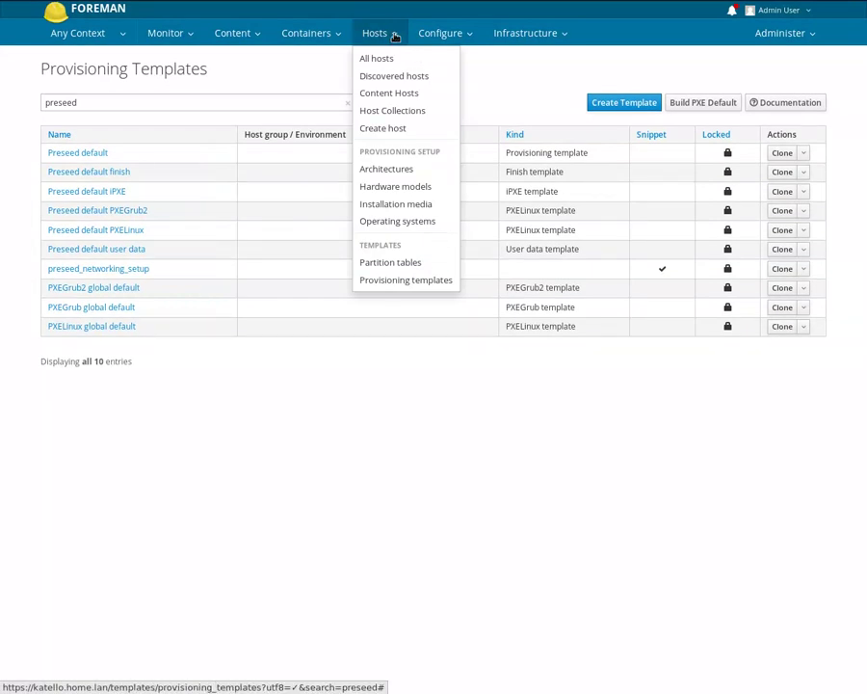
pyautogui.click(391, 204)
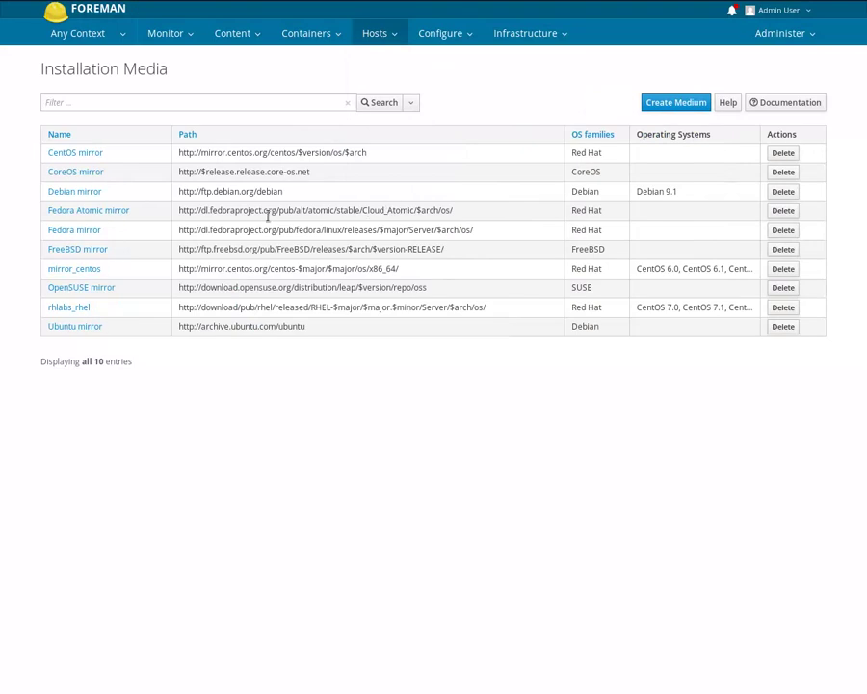
pyautogui.click(77, 194)
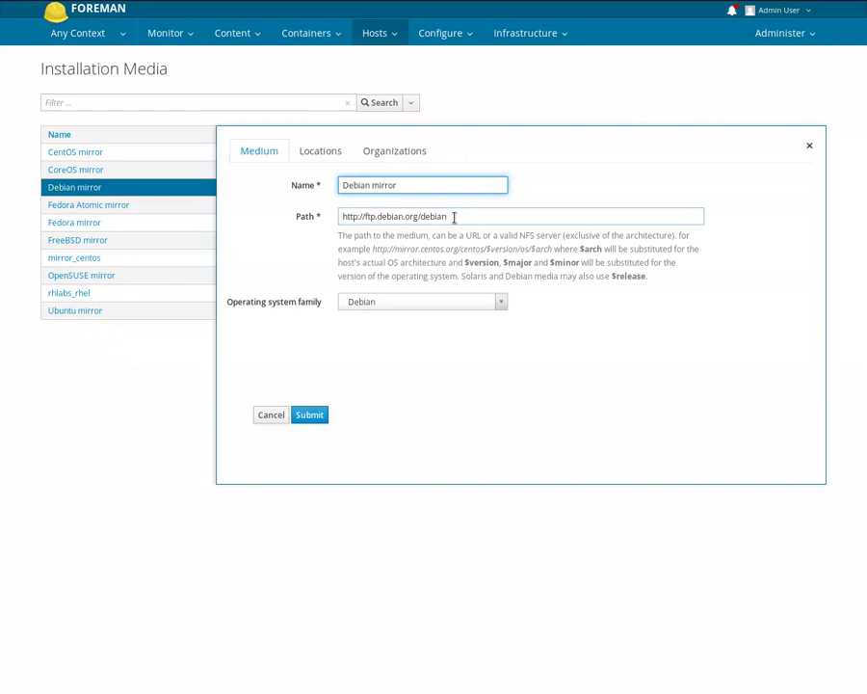
pyautogui.click(453, 216)
pyautogui.moveTo(462, 217); pyautogui.dragTo(317, 214)
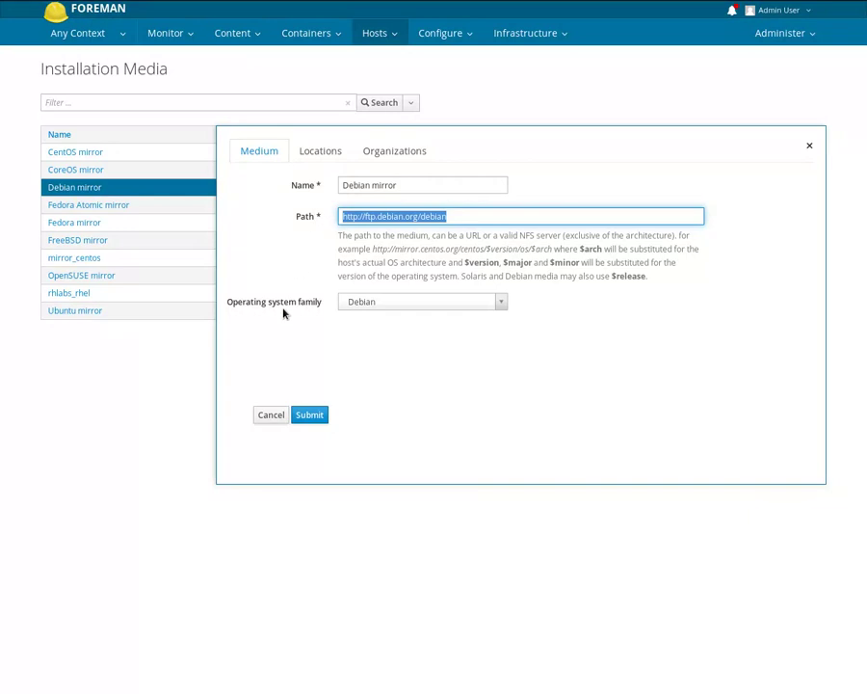
pyautogui.click(270, 415)
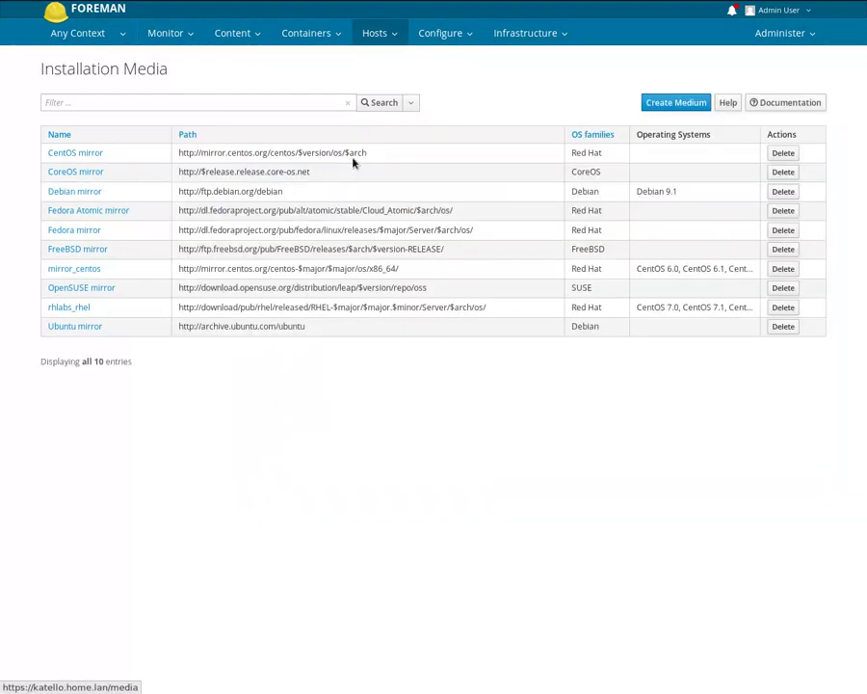
pyautogui.click(378, 34)
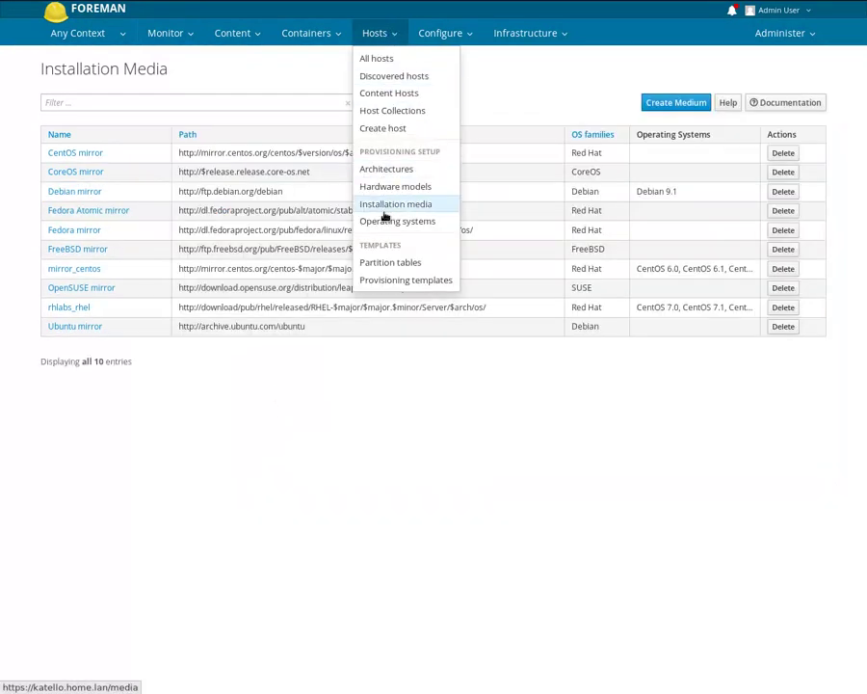
# - Open Debian 9.1 for editing, review its name and major version, and view its Preseed default partition table
pyautogui.click(437, 226)
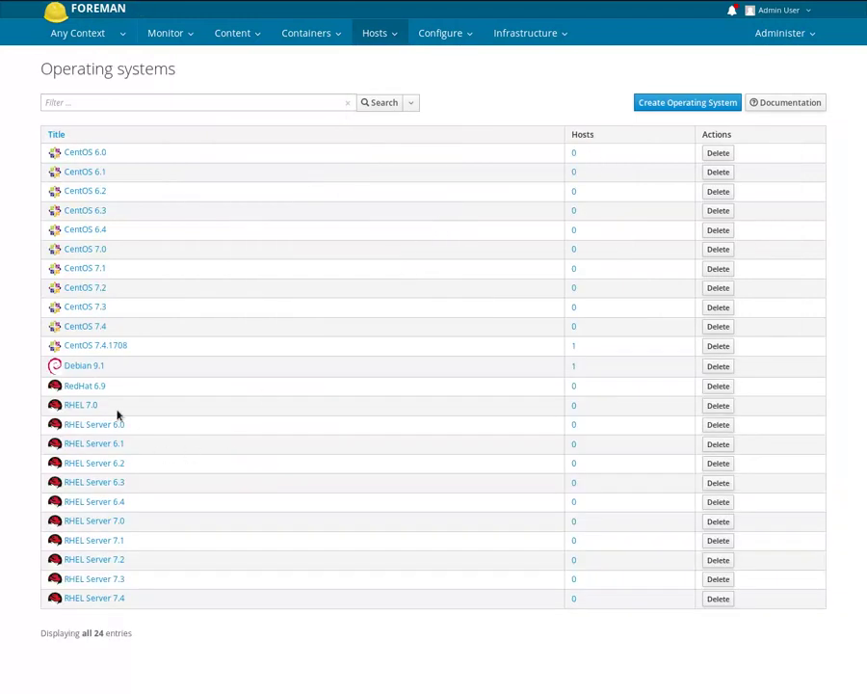
pyautogui.click(95, 368)
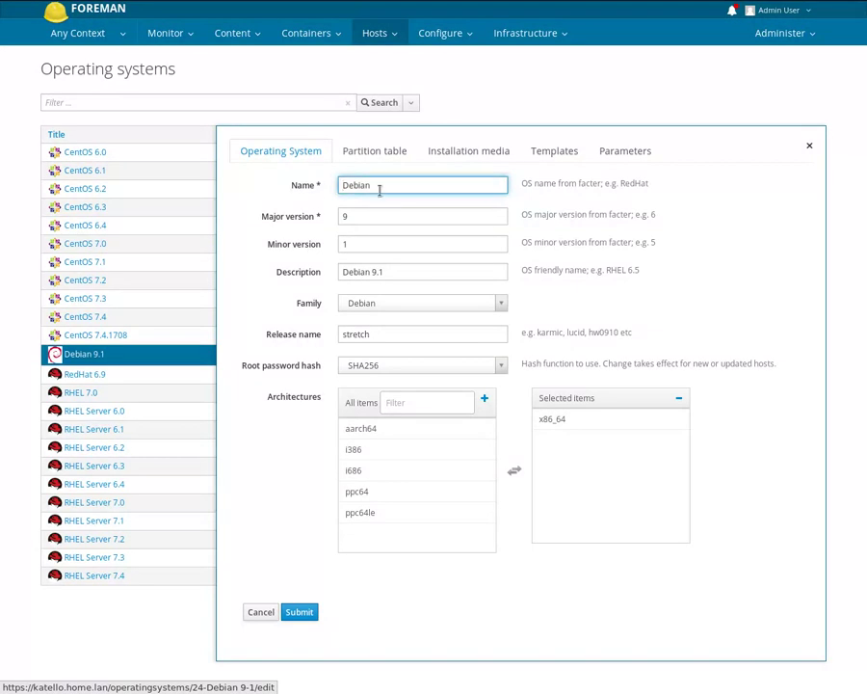
pyautogui.moveTo(379, 189); pyautogui.dragTo(330, 194)
pyautogui.click(345, 223)
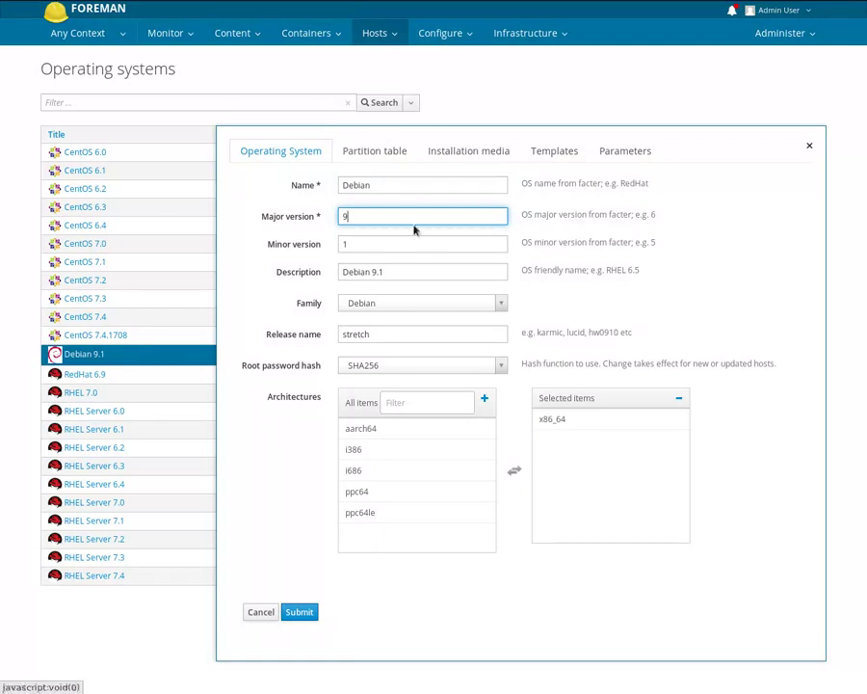
pyautogui.click(398, 156)
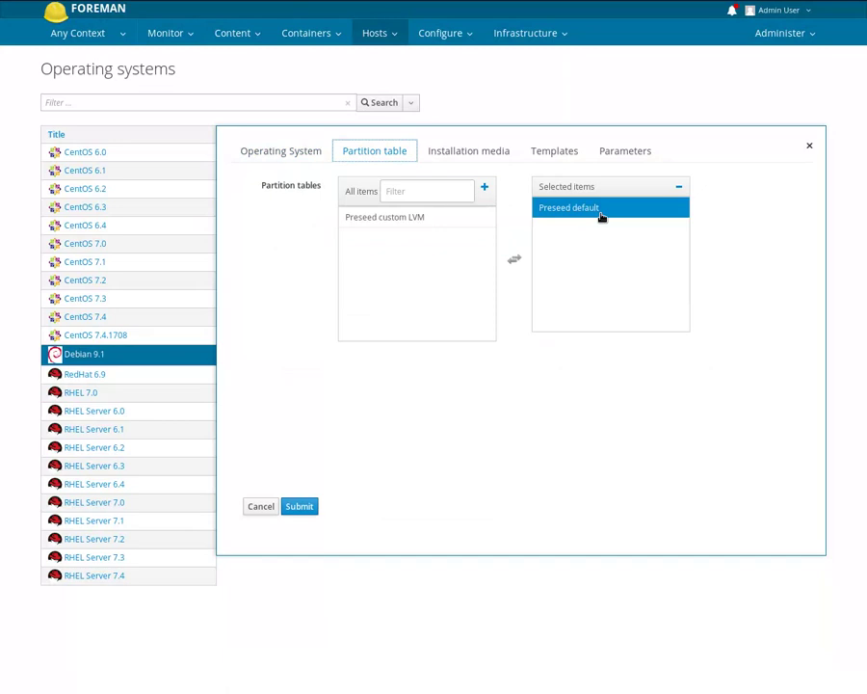
# - Check Debian 9.1's installation media and each Preseed template choice, then cancel without saving
pyautogui.click(470, 154)
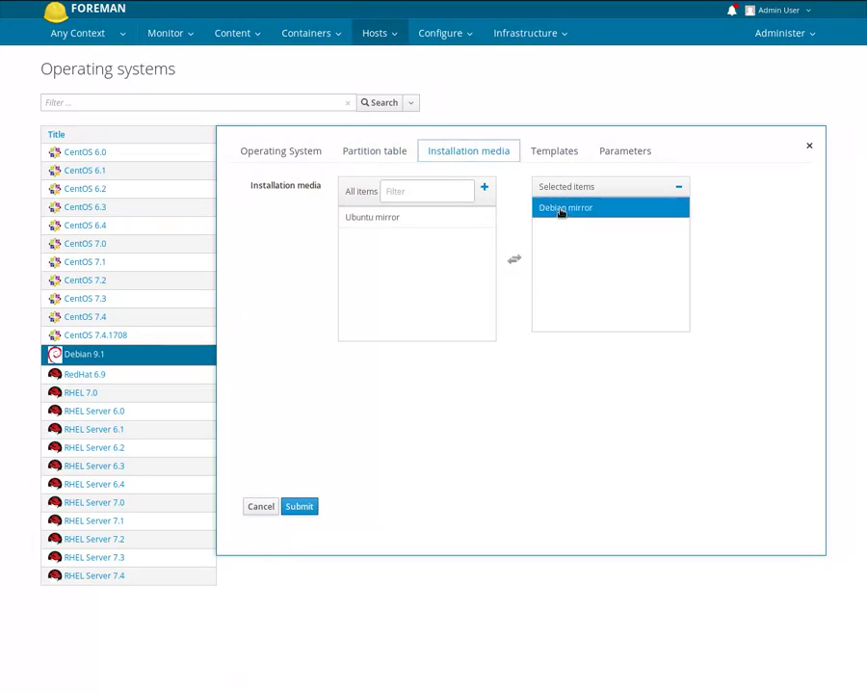
pyautogui.click(544, 152)
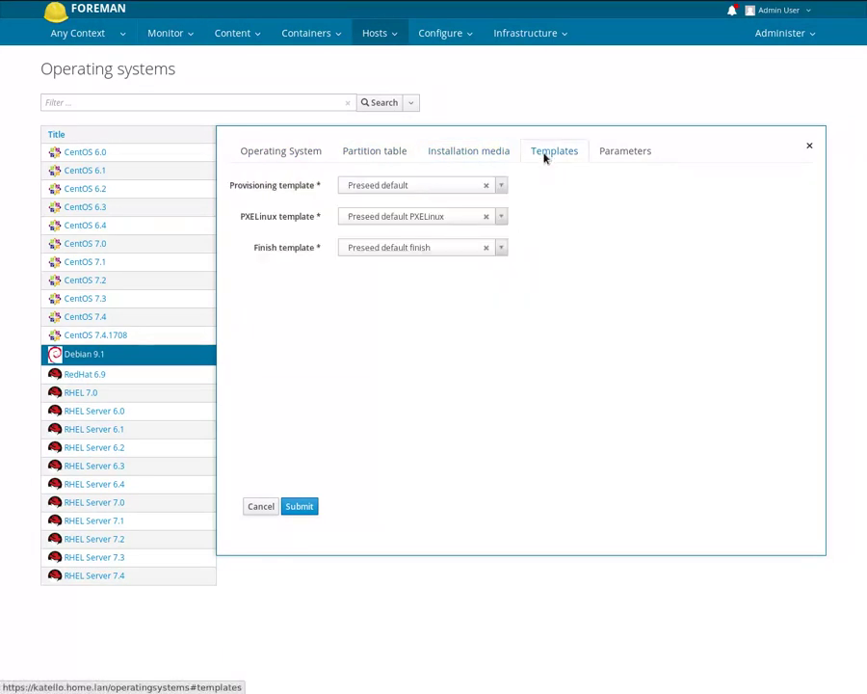
pyautogui.click(501, 187)
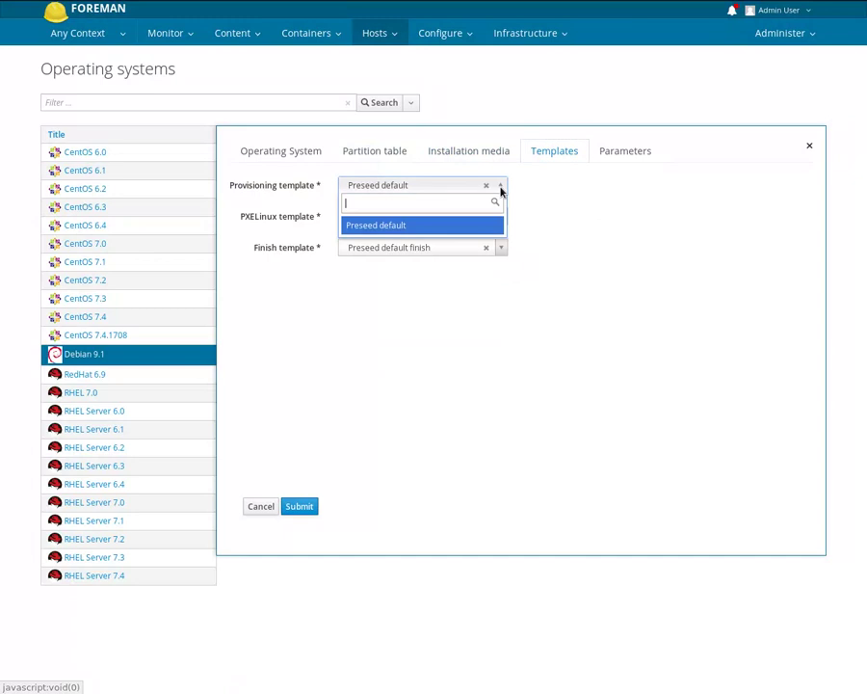
pyautogui.click(499, 200)
pyautogui.click(499, 218)
pyautogui.click(500, 220)
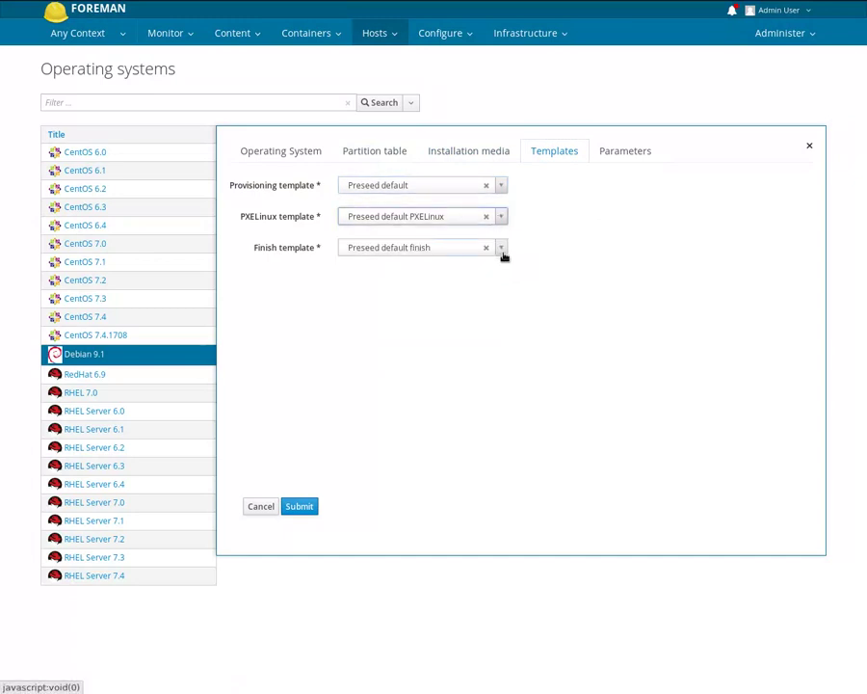
pyautogui.click(504, 253)
pyautogui.click(448, 288)
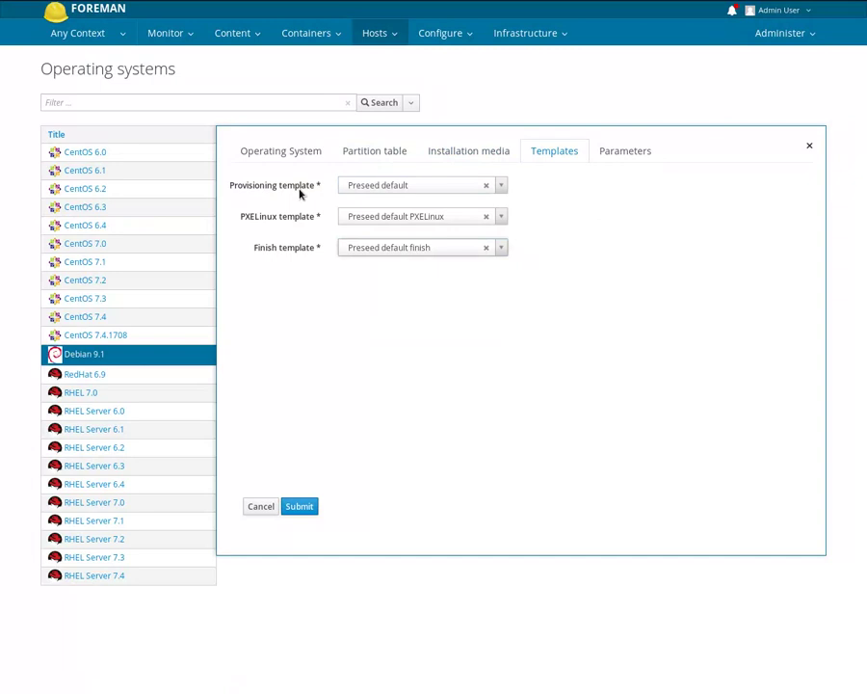
pyautogui.click(262, 508)
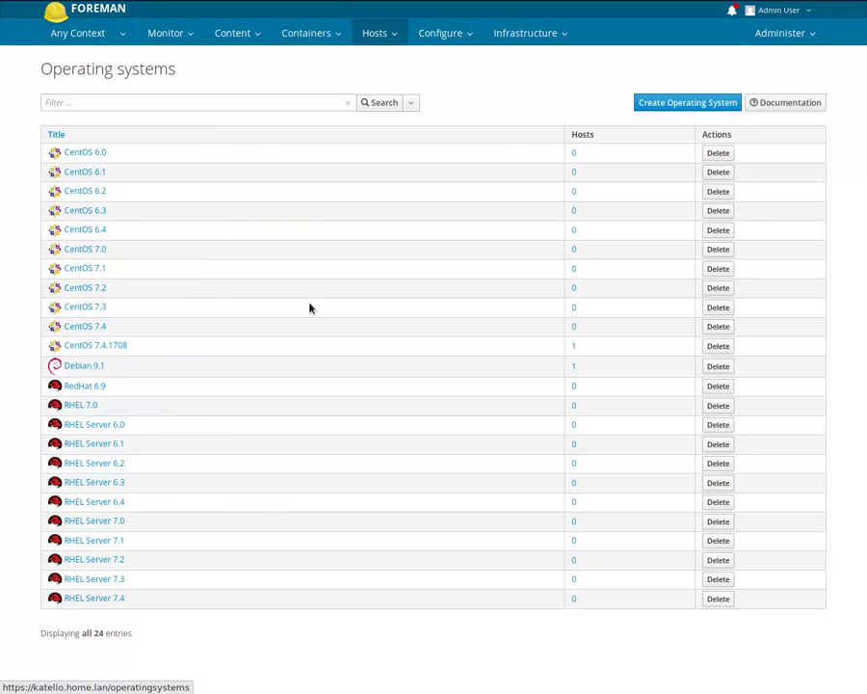
# - Scroll through the Preseed default partition table's template code, then close the editor
pyautogui.moveTo(385, 34)
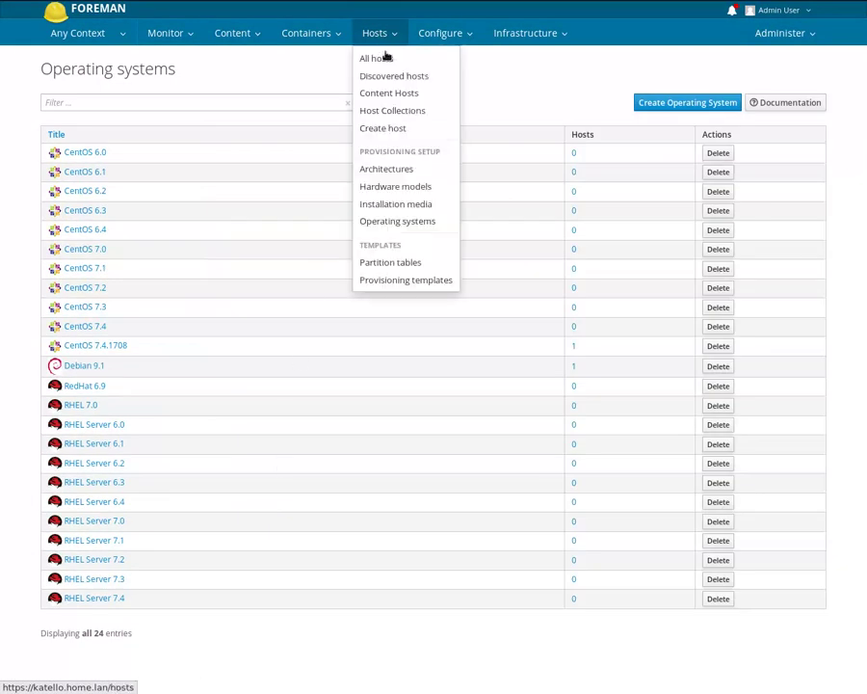
pyautogui.click(393, 262)
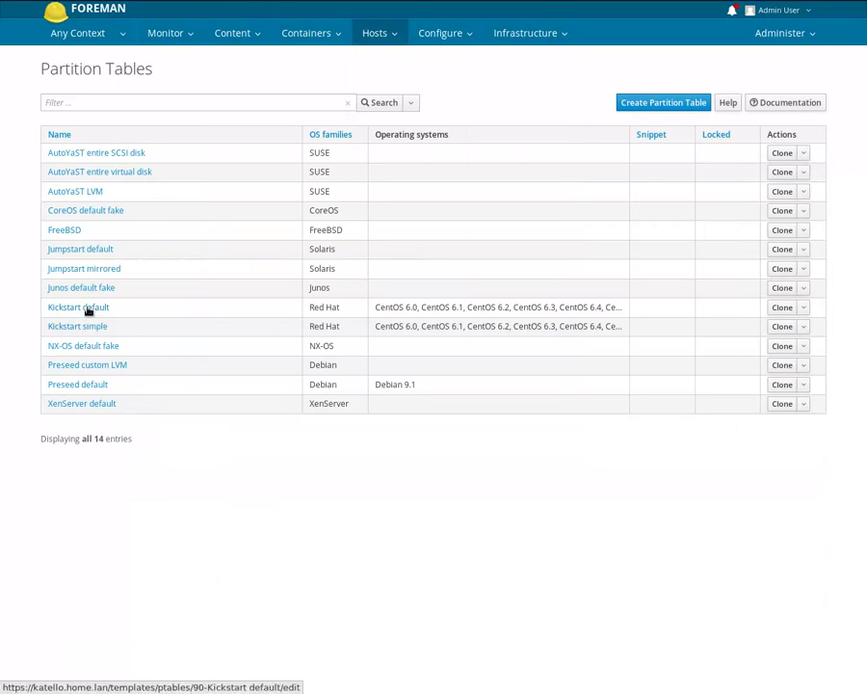
pyautogui.click(89, 385)
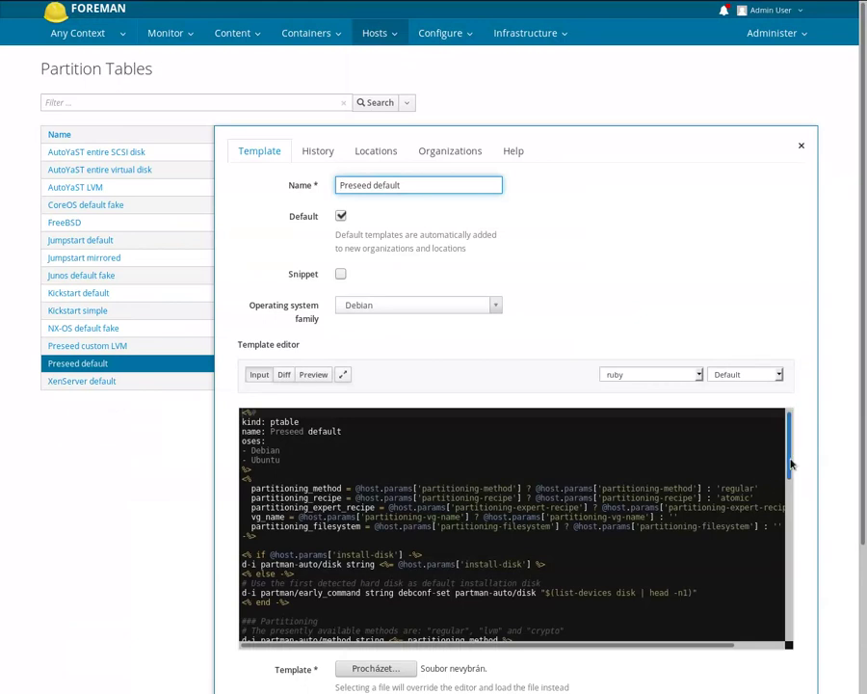
pyautogui.moveTo(788, 454); pyautogui.dragTo(787, 624)
pyautogui.scroll(6, 589, 593)
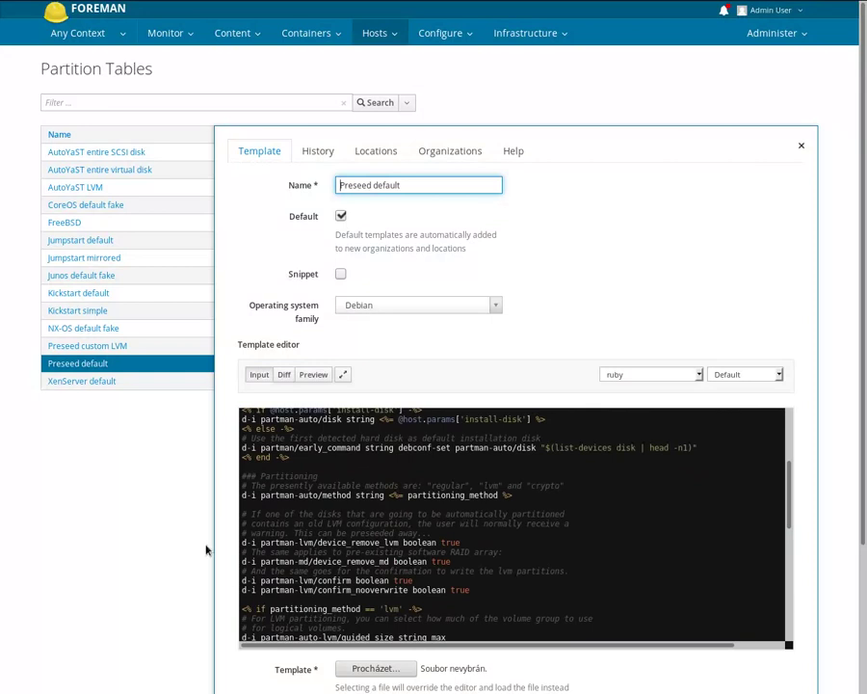
pyautogui.click(800, 146)
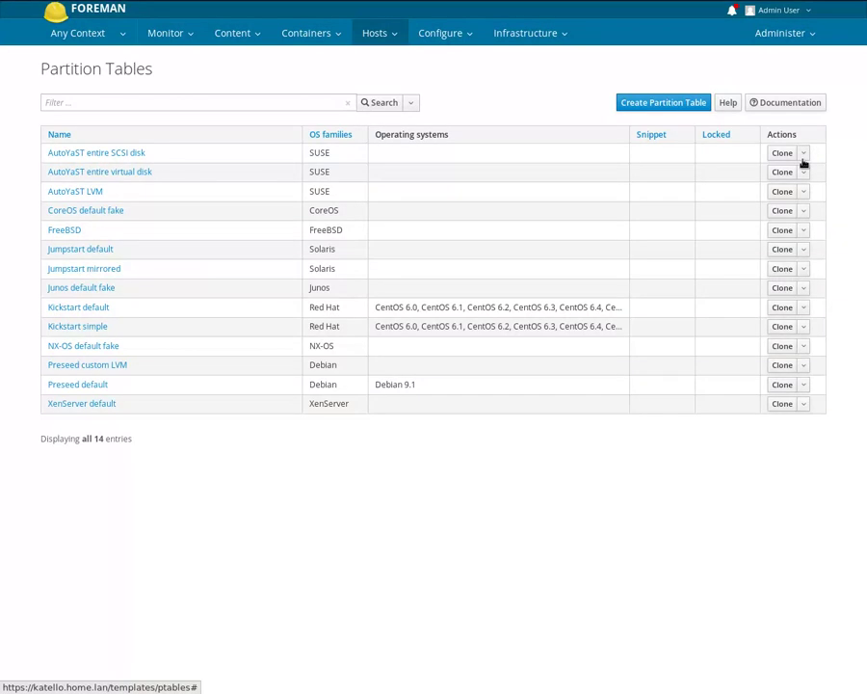
pyautogui.click(538, 34)
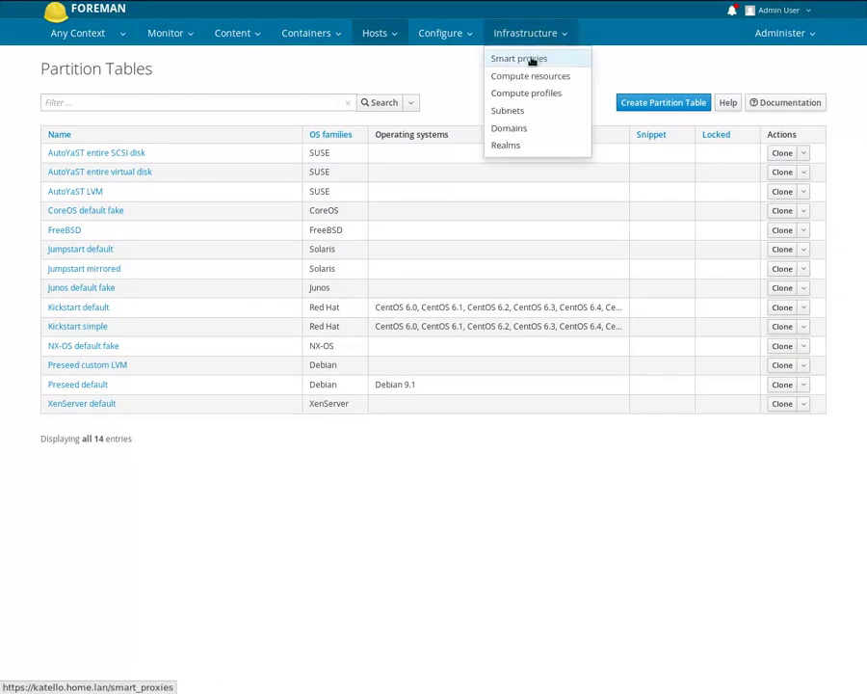
# - Open katello.home.lan's Services tab and review its DHCP, TFTP and Pulp services
pyautogui.click(533, 61)
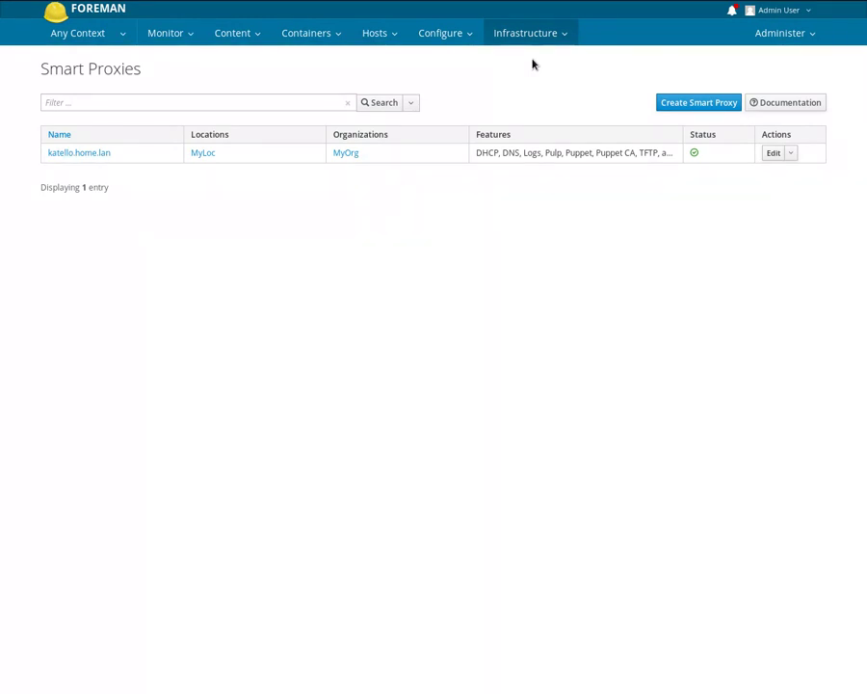
pyautogui.click(93, 155)
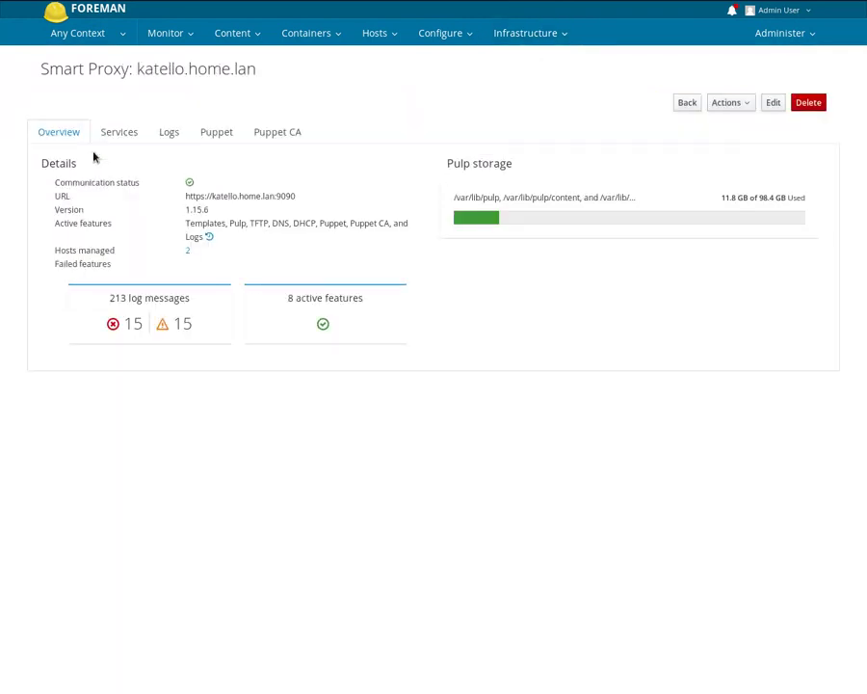
pyautogui.moveTo(138, 69); pyautogui.dragTo(259, 68)
pyautogui.click(216, 102)
pyautogui.click(131, 140)
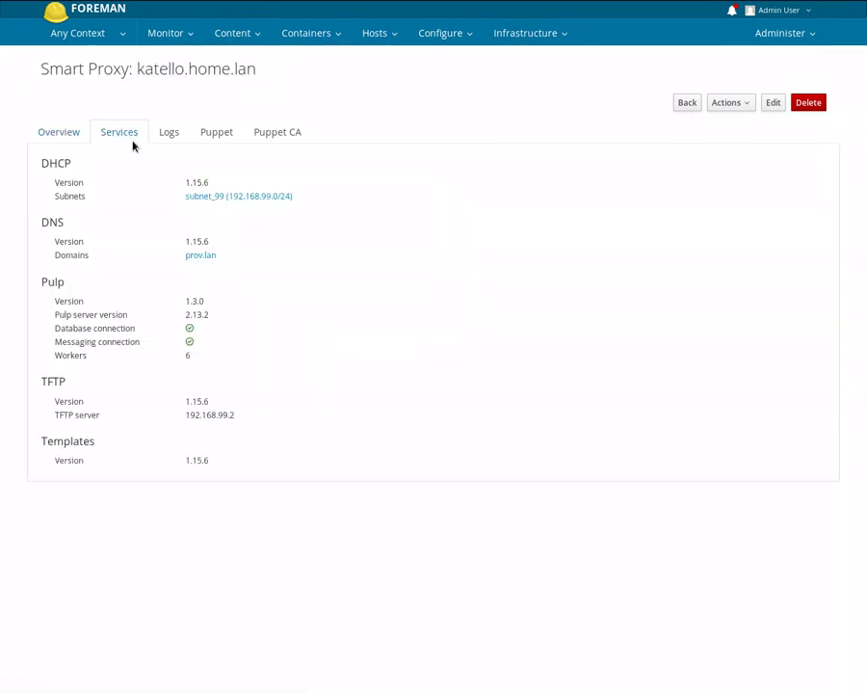
pyautogui.doubleClick(53, 163)
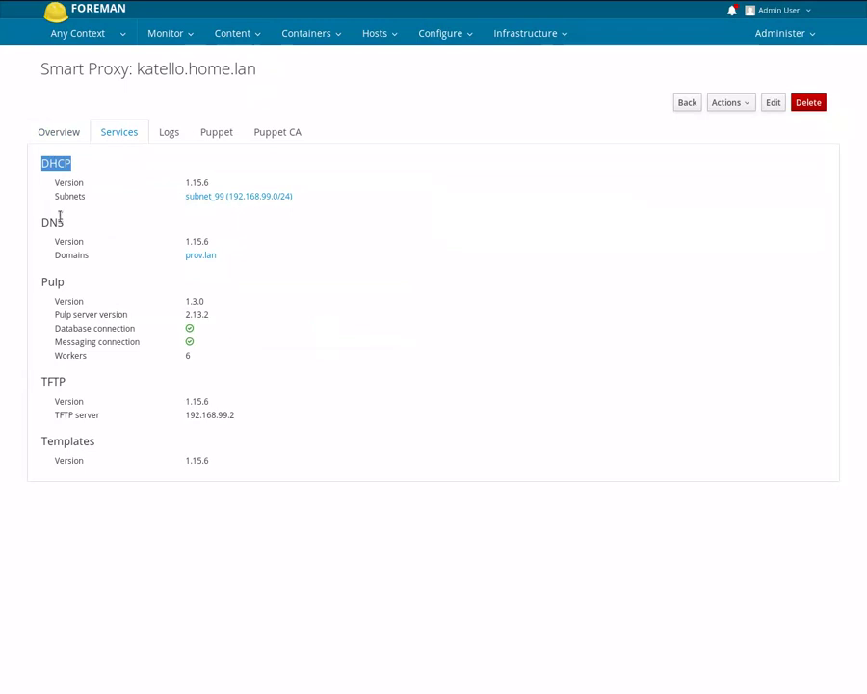
pyautogui.doubleClick(54, 381)
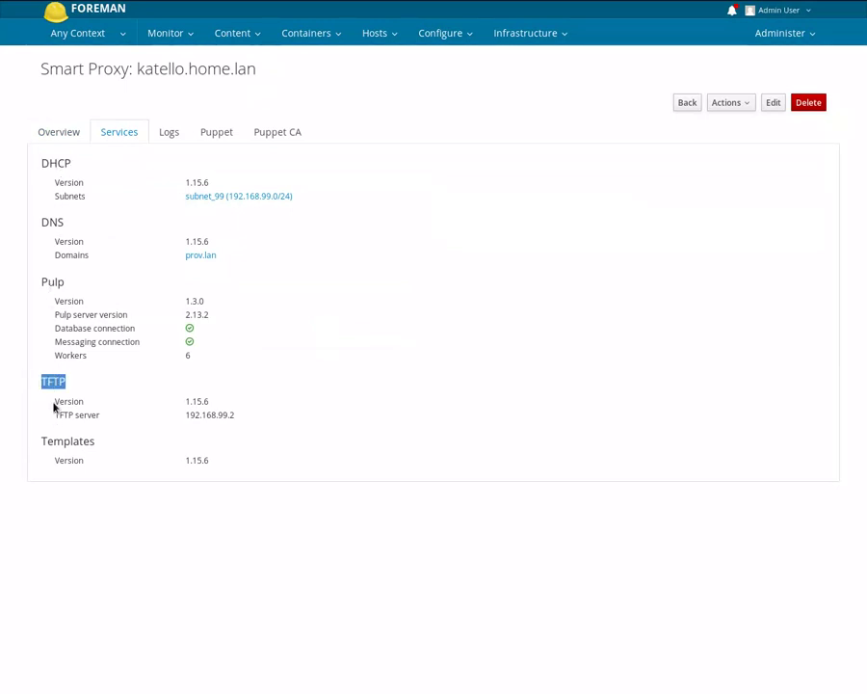
pyautogui.doubleClick(51, 281)
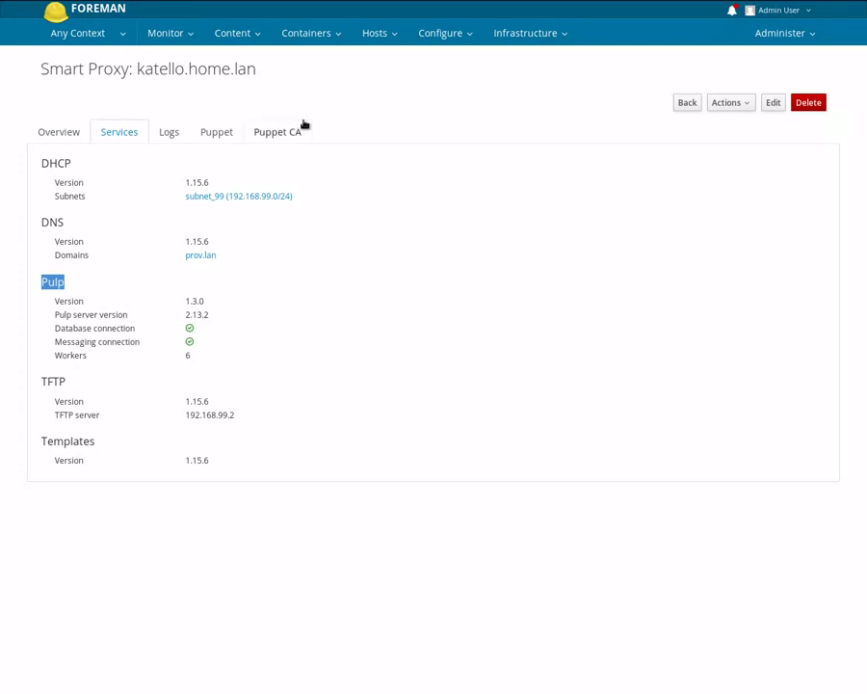
# - Go to the Infrastructure > Subnets list
pyautogui.click(520, 35)
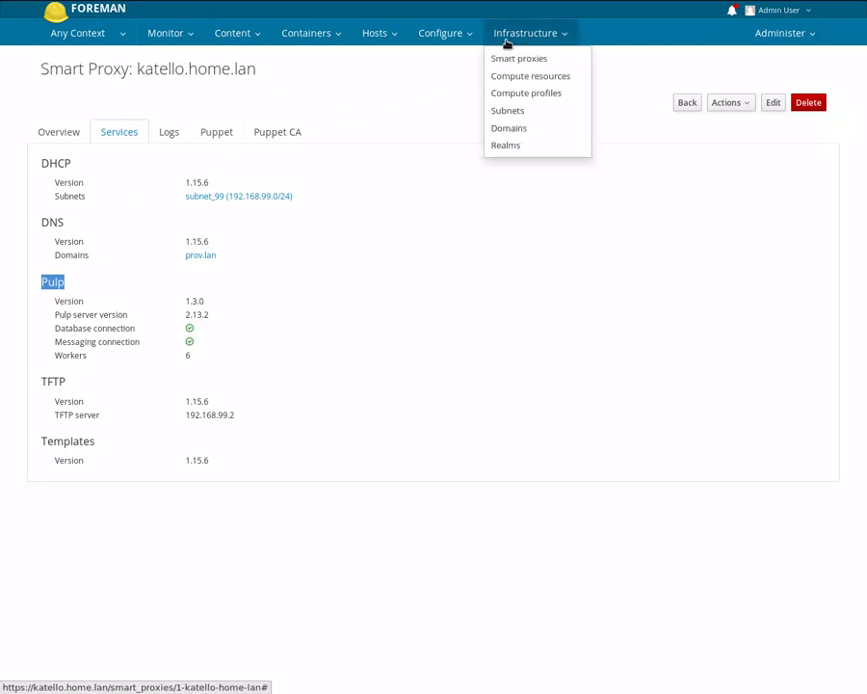
pyautogui.click(508, 111)
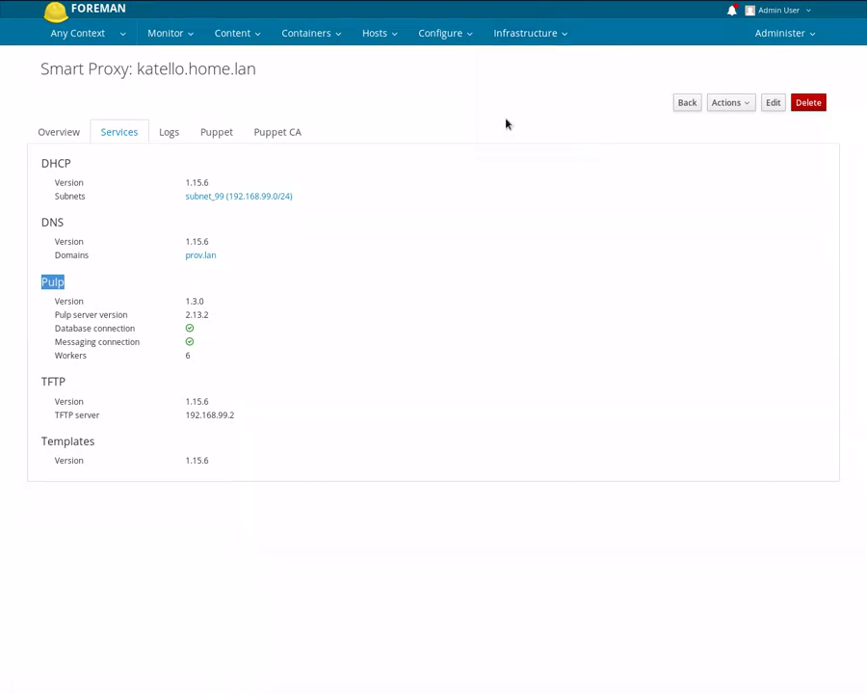
pyautogui.click(525, 32)
# - Open subnet_99, check its network address and keep DHCP as the IPAM mode
pyautogui.click(518, 111)
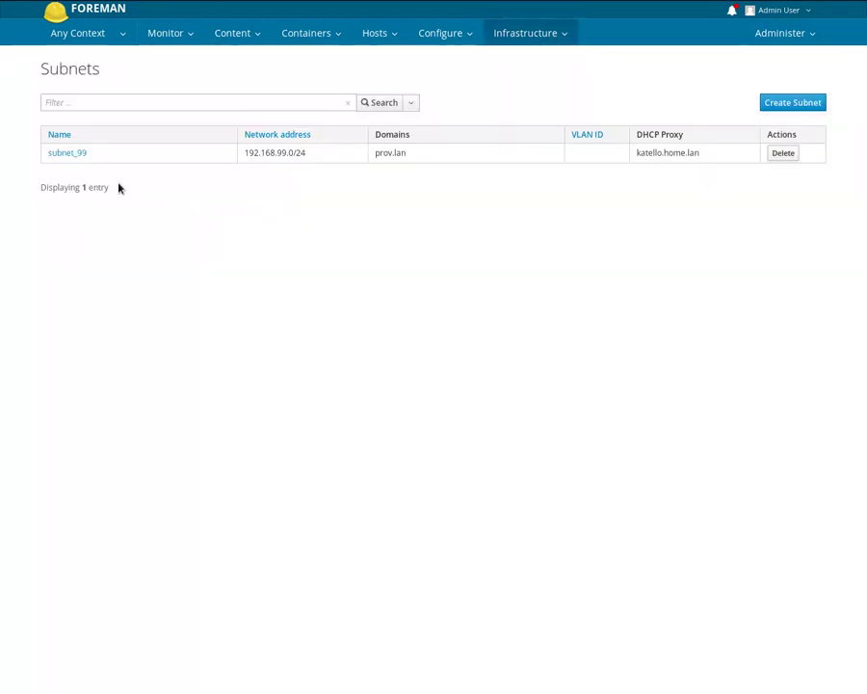
pyautogui.click(69, 155)
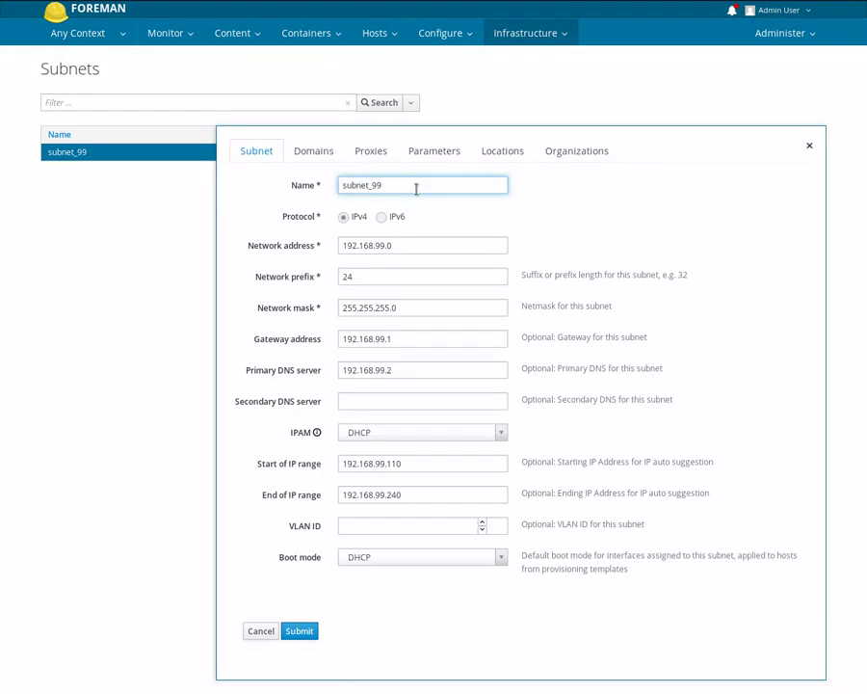
pyautogui.moveTo(391, 245); pyautogui.dragTo(328, 245)
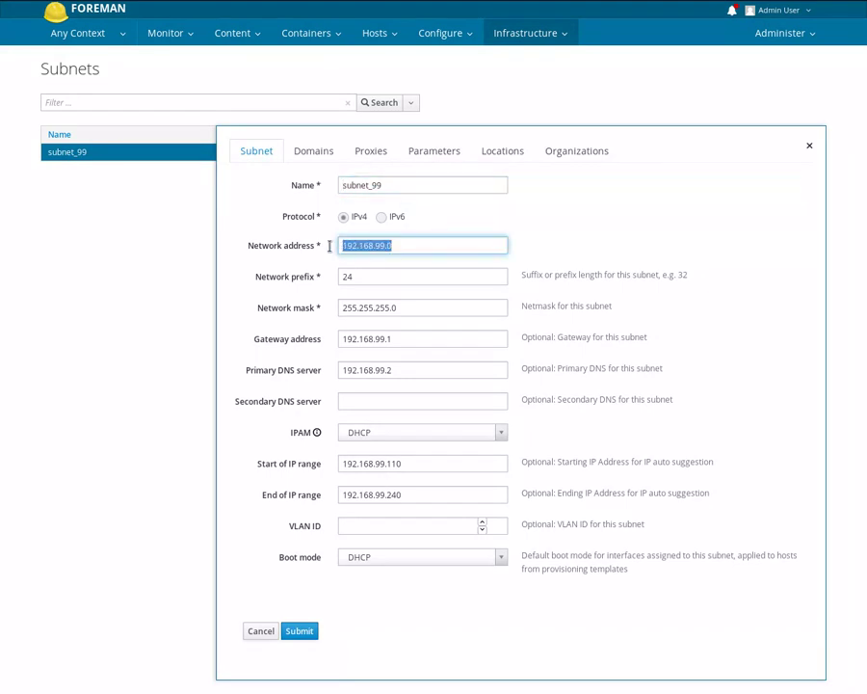
pyautogui.click(282, 249)
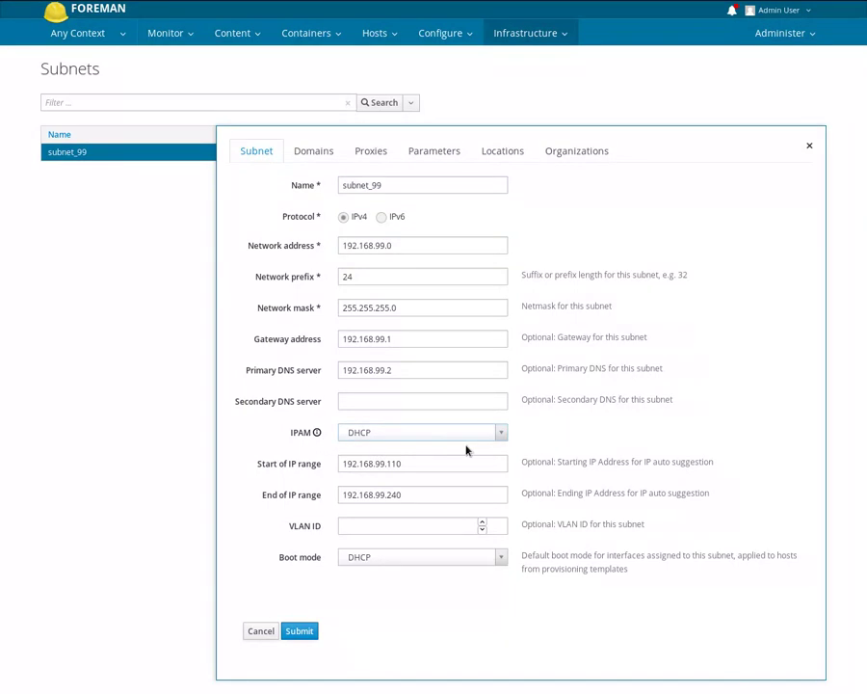
pyautogui.click(505, 436)
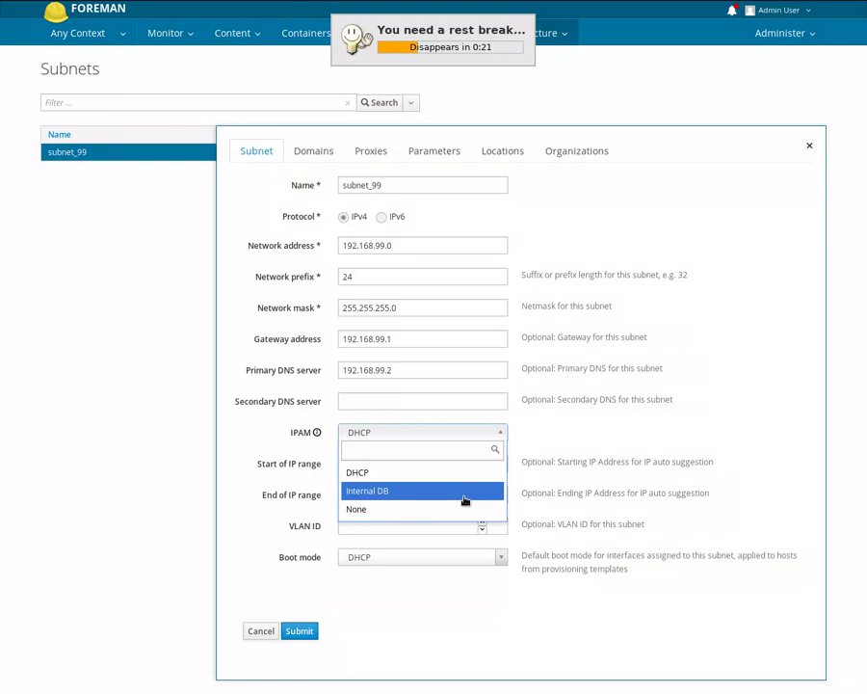
pyautogui.click(502, 432)
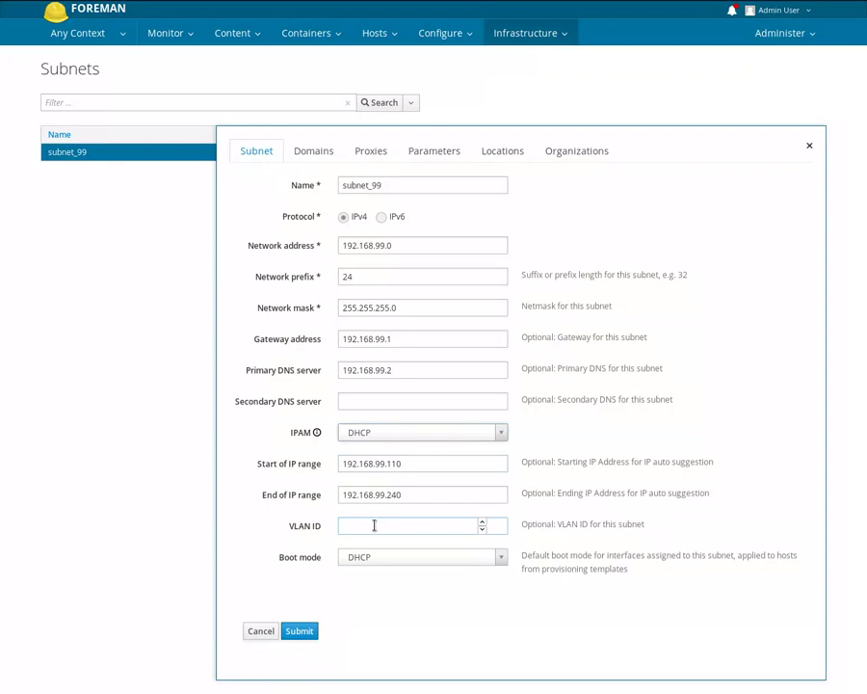
# - Check subnet_99's proxies: katello.home.lan for DHCP, TFTP and reverse DNS
pyautogui.click(388, 157)
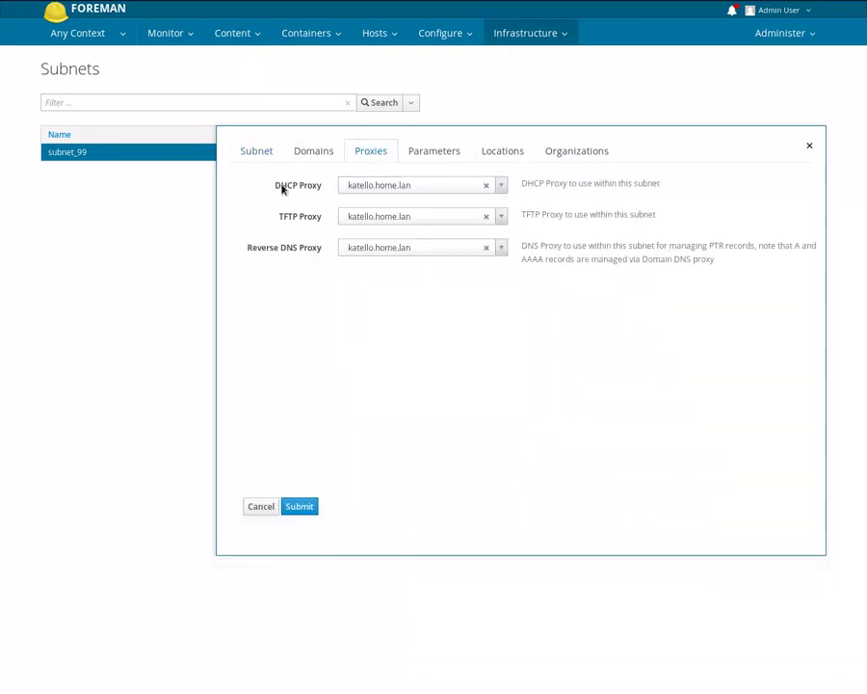
pyautogui.moveTo(275, 185); pyautogui.dragTo(321, 187)
pyautogui.moveTo(280, 217); pyautogui.dragTo(321, 221)
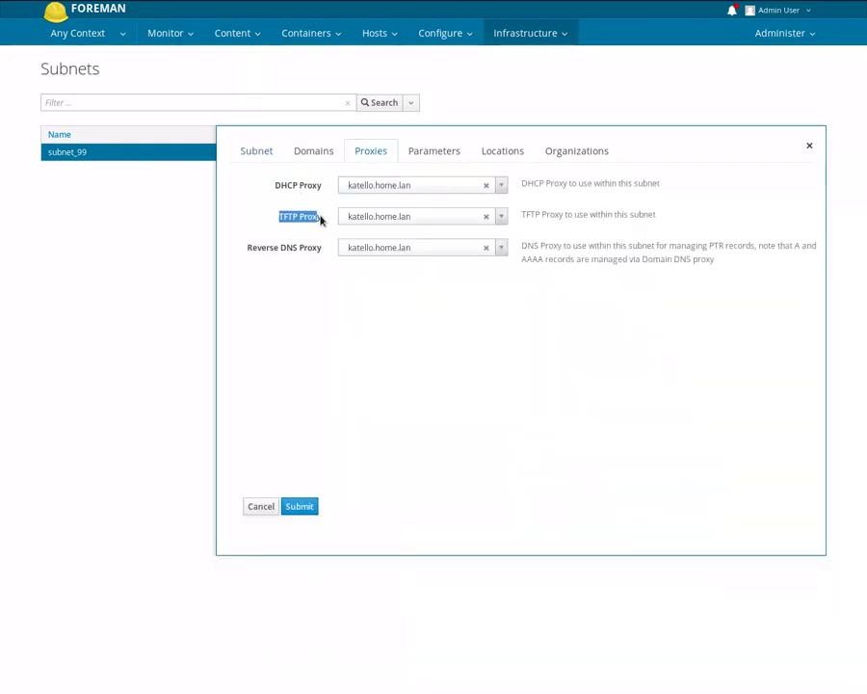
pyautogui.click(321, 221)
pyautogui.click(378, 218)
pyautogui.click(417, 195)
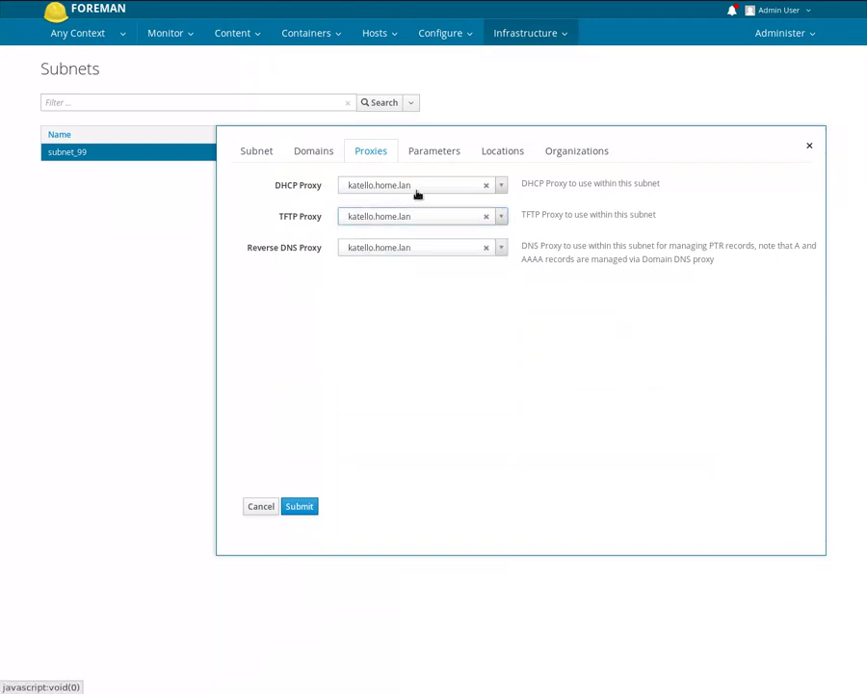
pyautogui.click(429, 187)
pyautogui.click(425, 221)
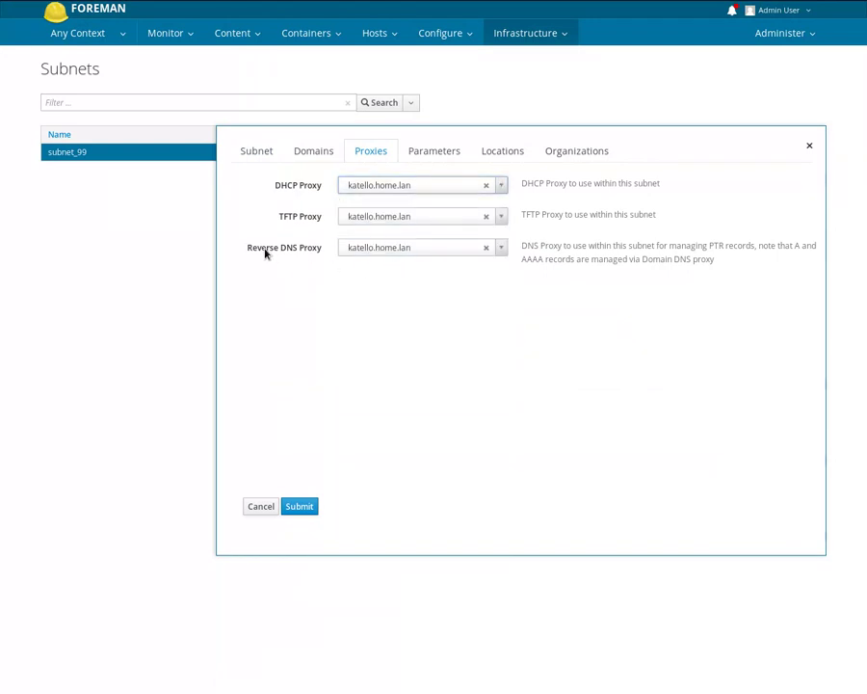
pyautogui.moveTo(245, 249); pyautogui.dragTo(322, 250)
pyautogui.click(324, 203)
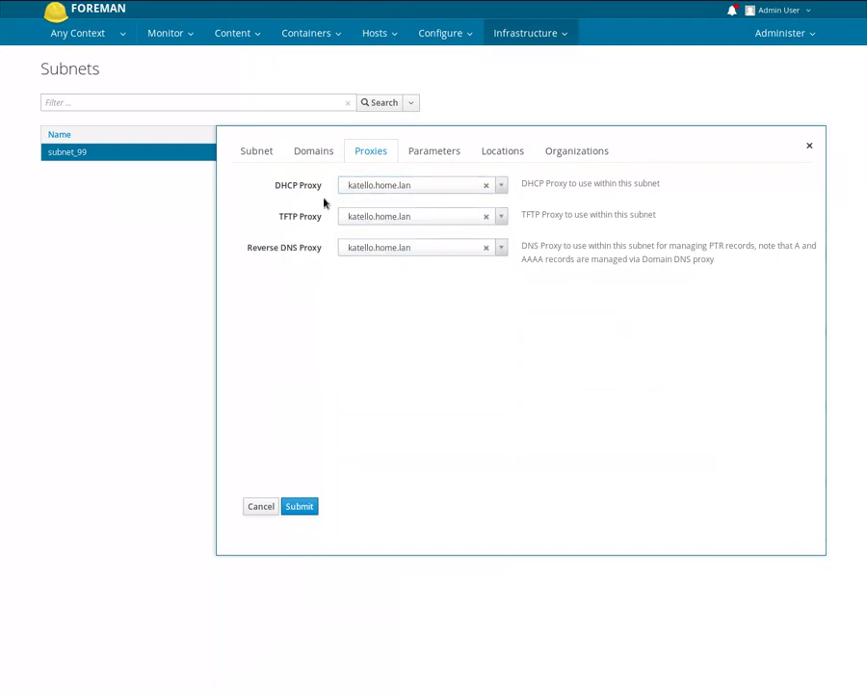
# - View subnet_99's Domains tab and cancel back to the Subnets list
pyautogui.click(317, 154)
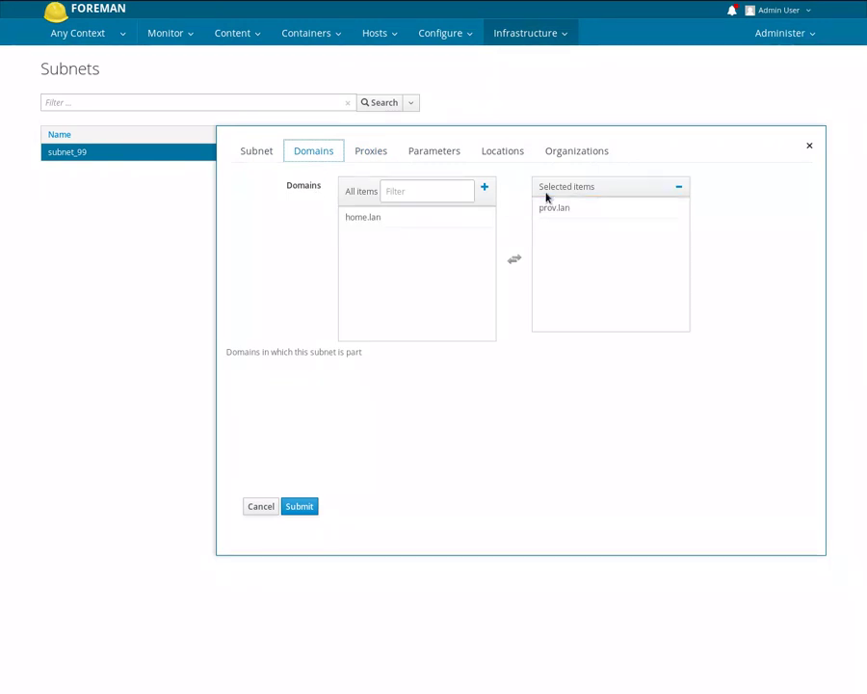
pyautogui.click(262, 507)
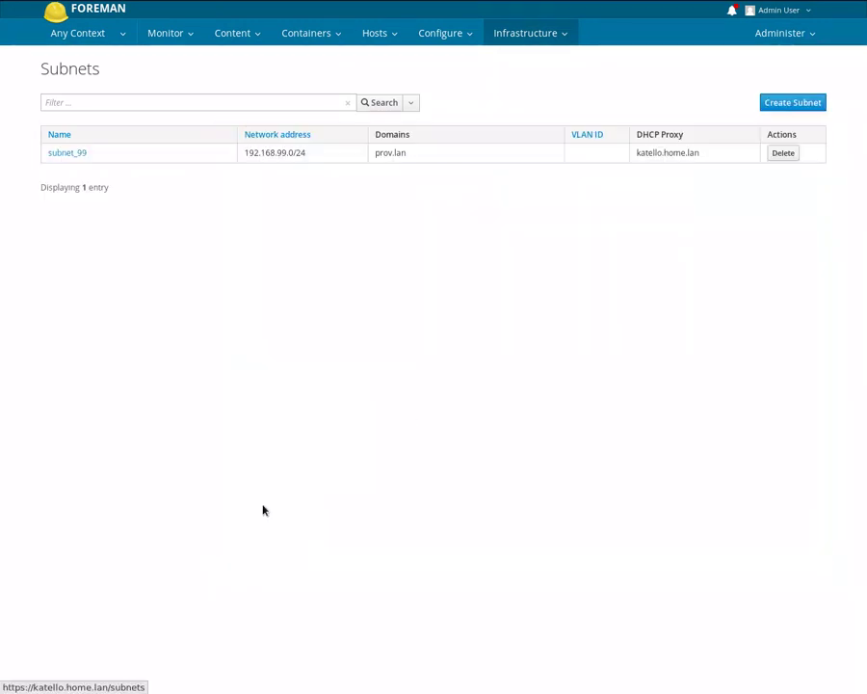
pyautogui.click(514, 40)
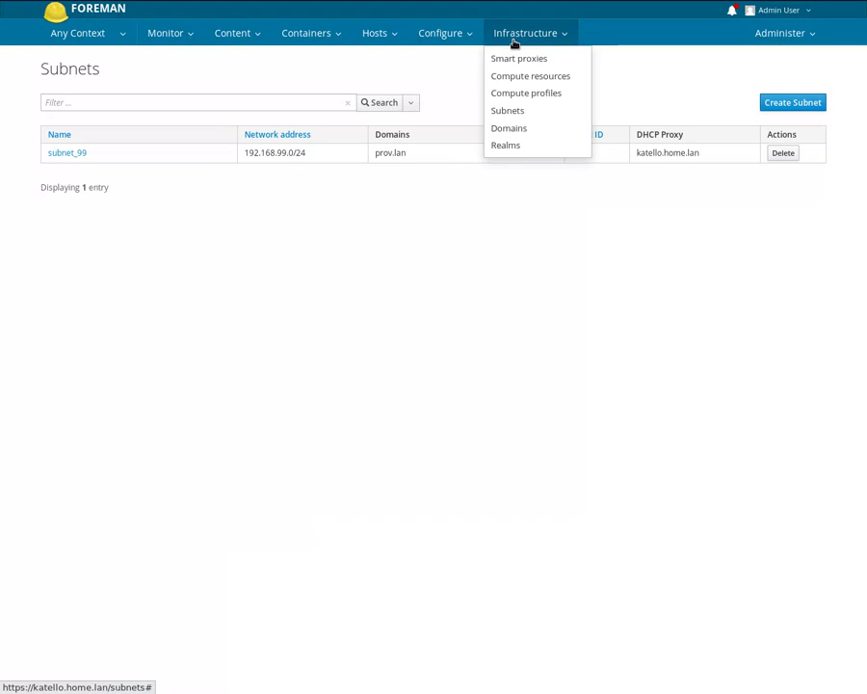
# - Confirm prov.lan uses katello.home.lan as DNS proxy, then cancel without changes
pyautogui.click(521, 129)
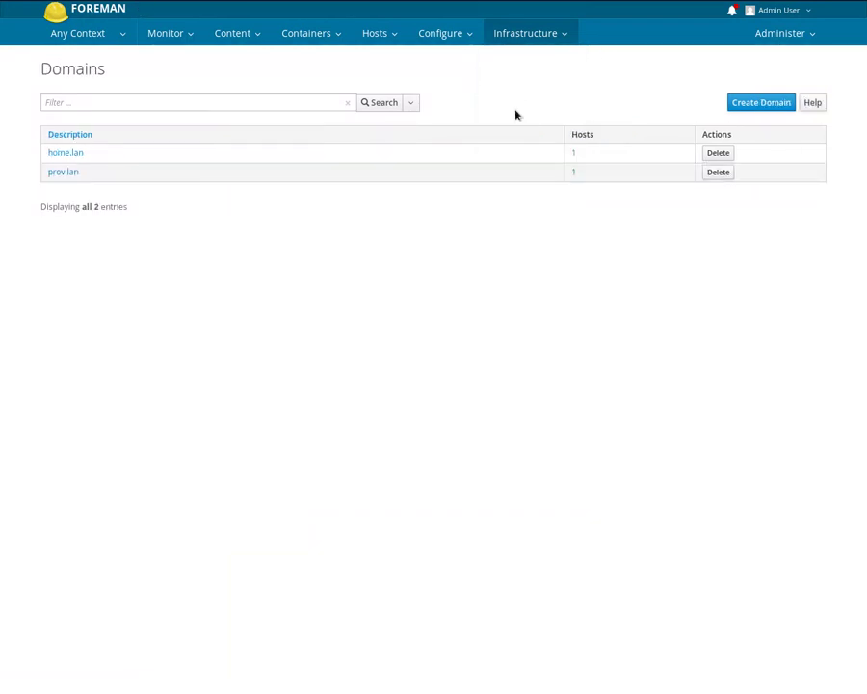
pyautogui.click(65, 174)
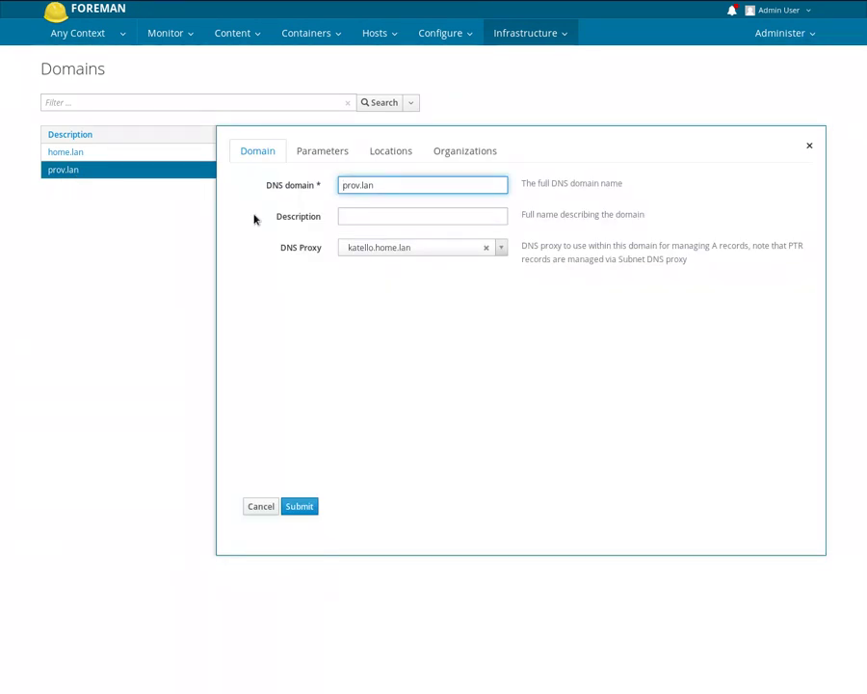
pyautogui.click(354, 249)
pyautogui.click(353, 252)
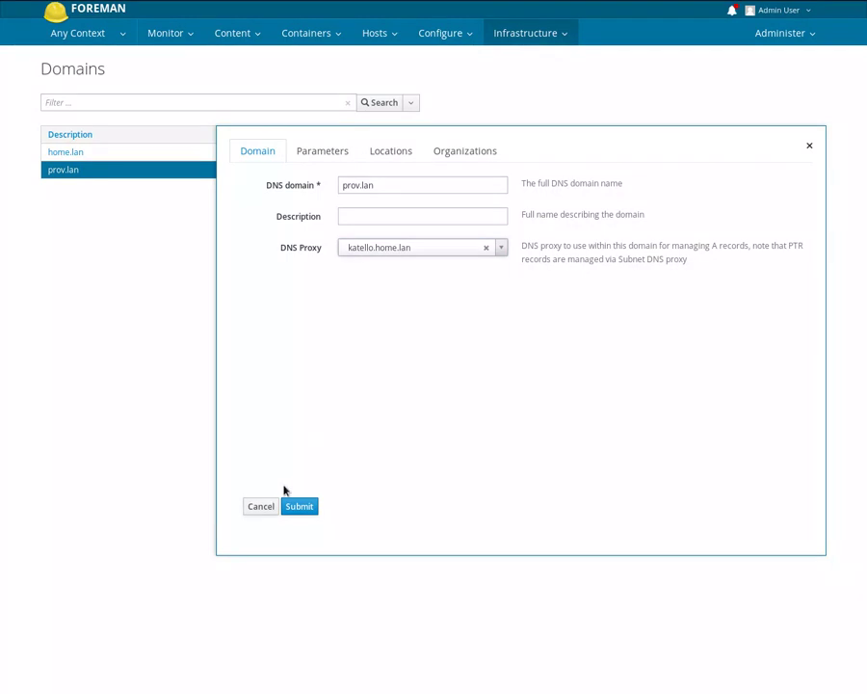
pyautogui.click(266, 511)
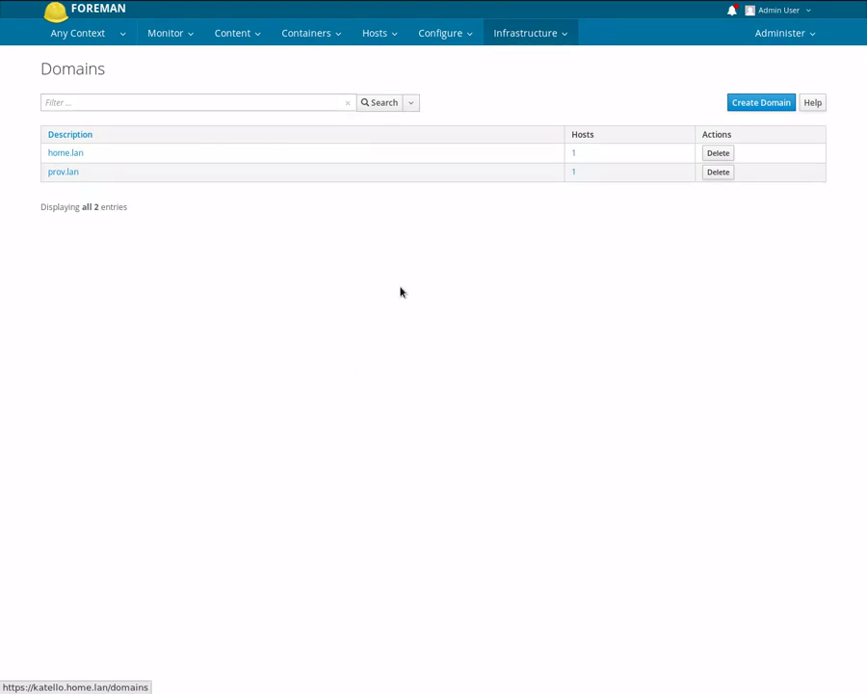
# - Re-import Puppet environments from katello.home.lan on the Classes page; no changes are detected
pyautogui.click(453, 36)
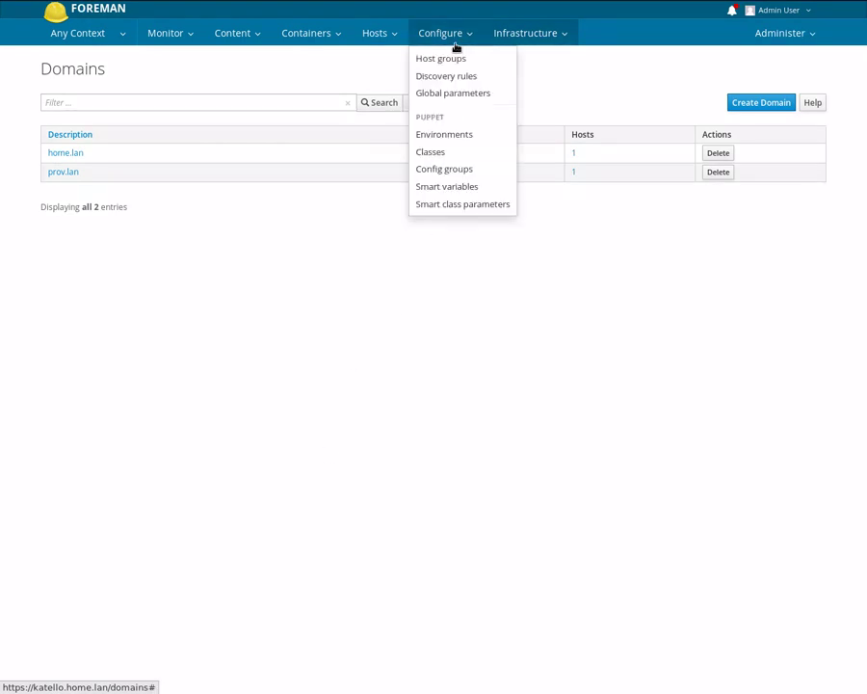
pyautogui.click(442, 157)
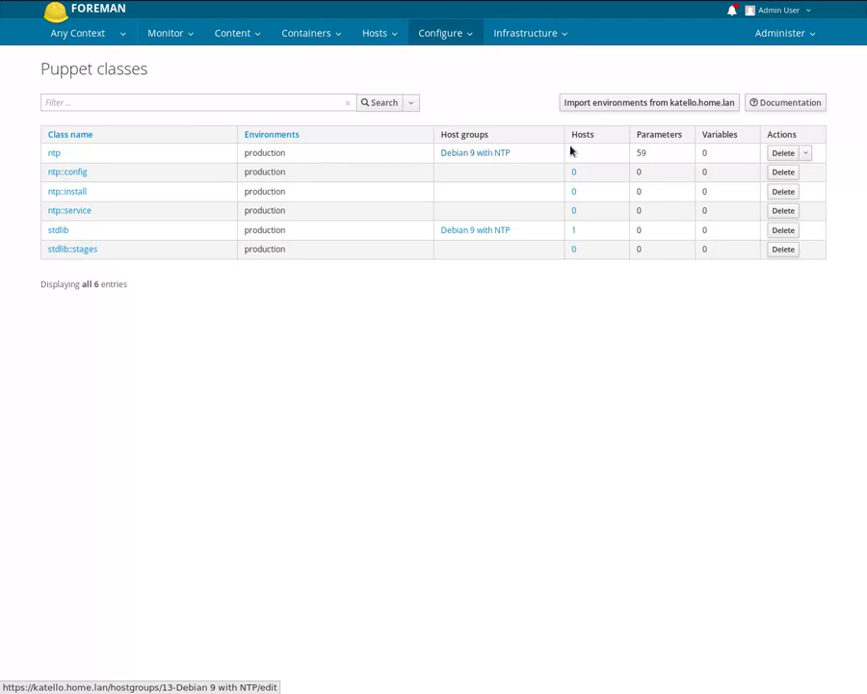
pyautogui.click(700, 108)
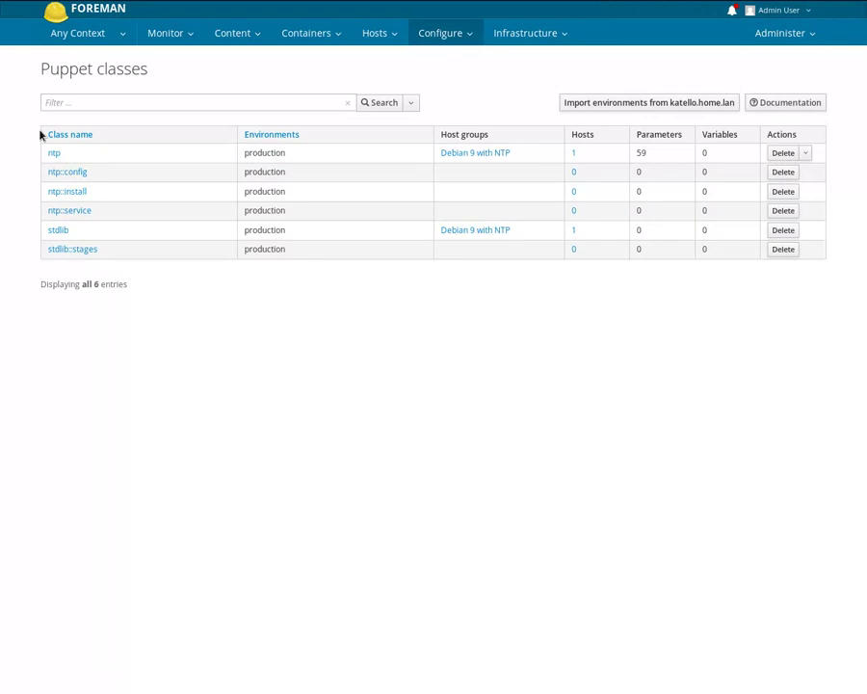
pyautogui.moveTo(44, 163); pyautogui.dragTo(68, 310)
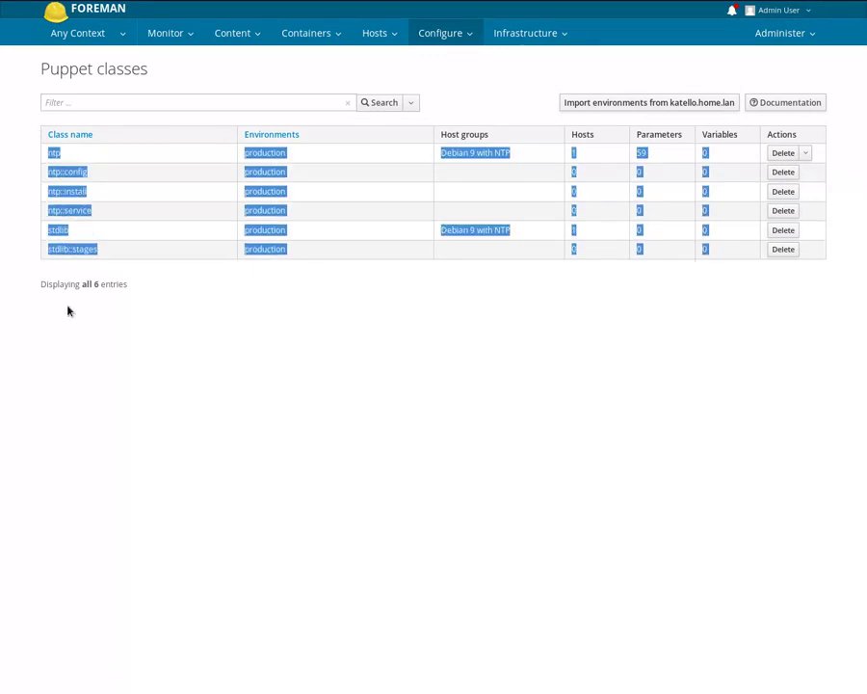
pyautogui.click(67, 309)
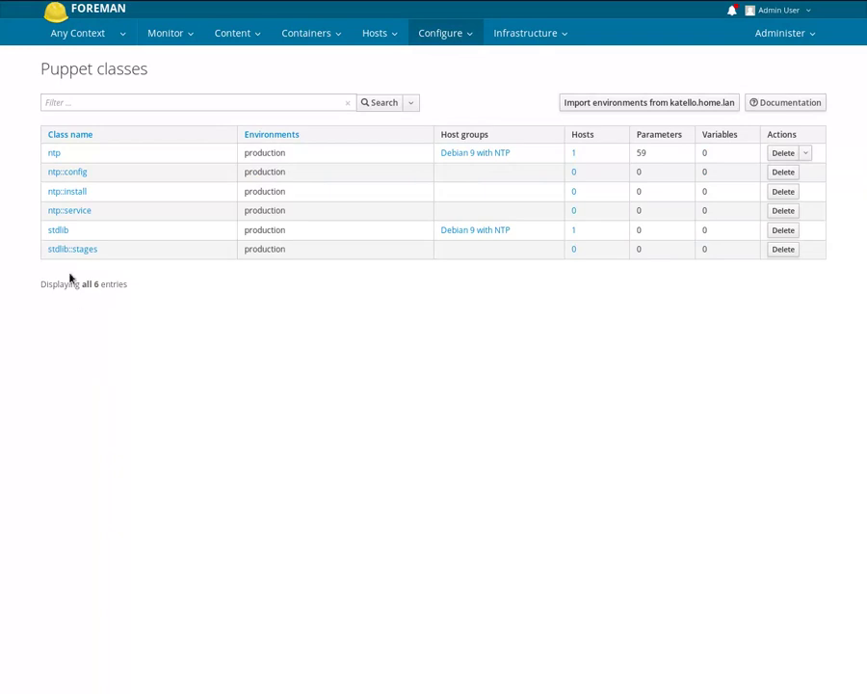
pyautogui.click(55, 154)
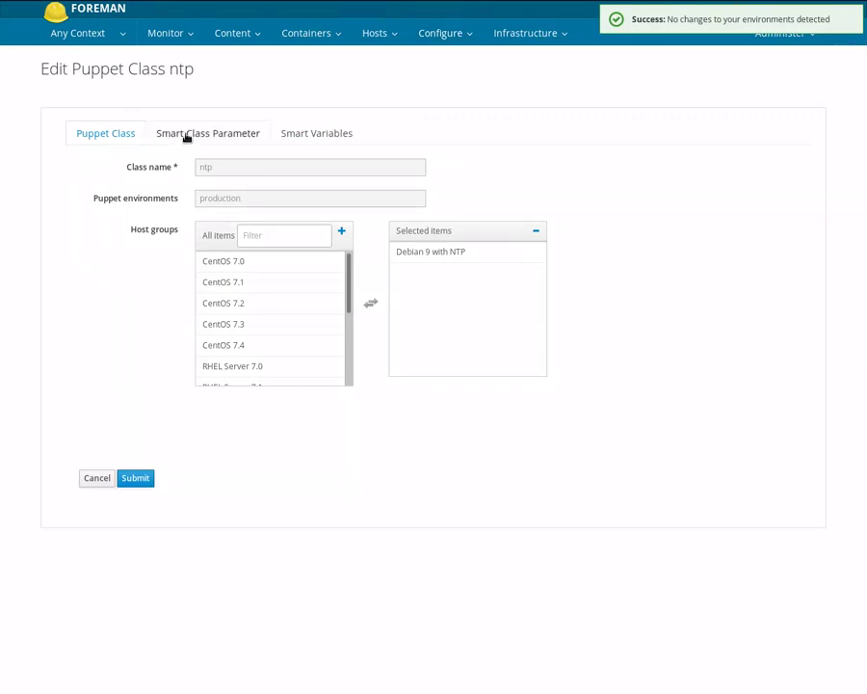
pyautogui.click(214, 138)
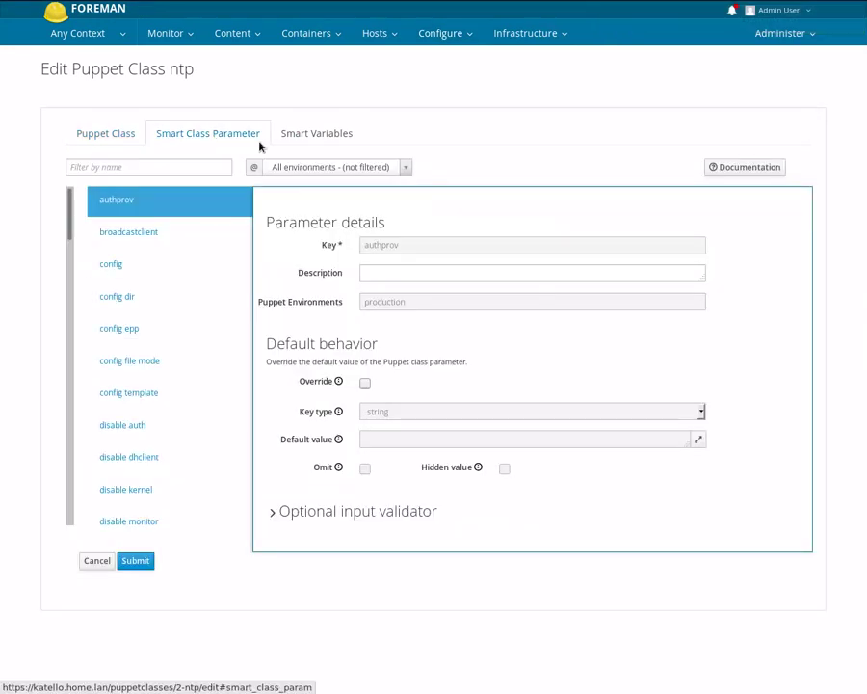
pyautogui.click(257, 142)
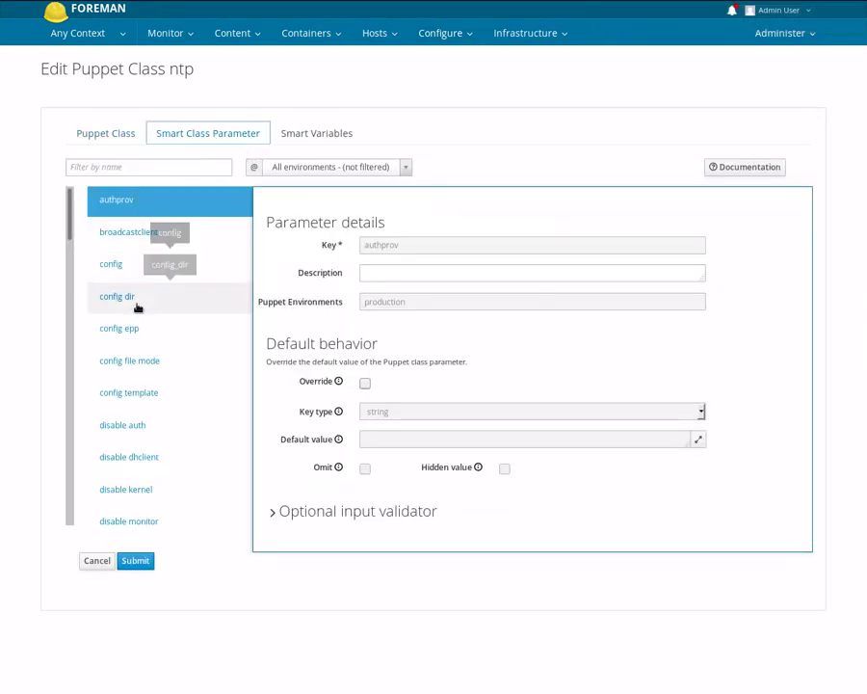
pyautogui.moveTo(66, 218); pyautogui.dragTo(70, 459)
pyautogui.moveTo(60, 397); pyautogui.dragTo(64, 193)
pyautogui.click(92, 165)
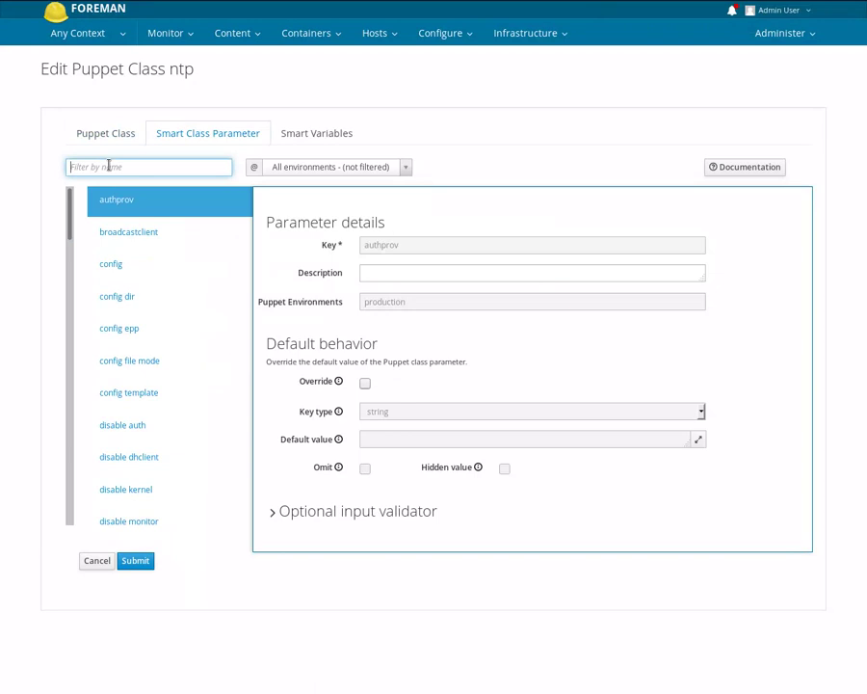
pyautogui.write('serv')
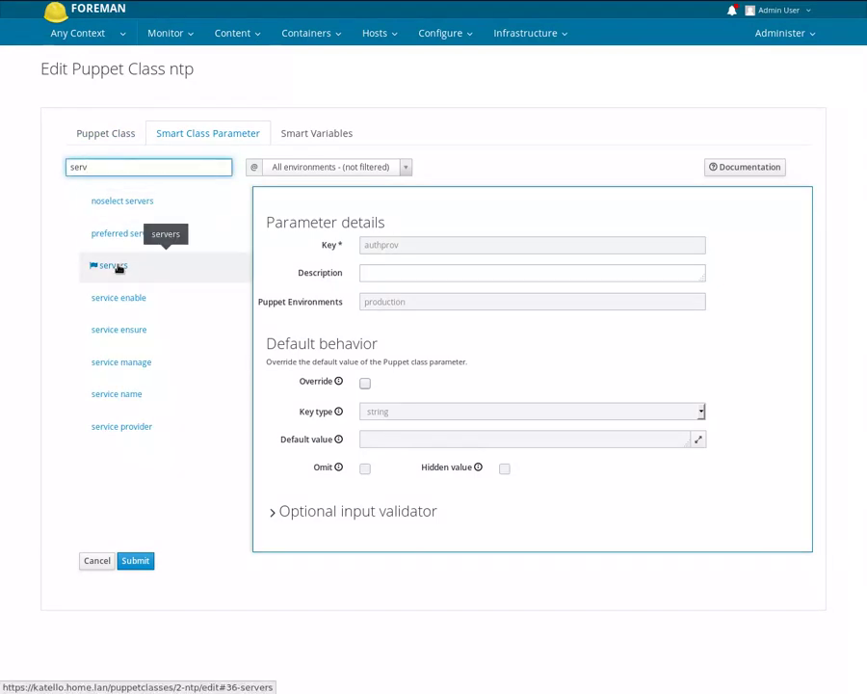
pyautogui.click(114, 266)
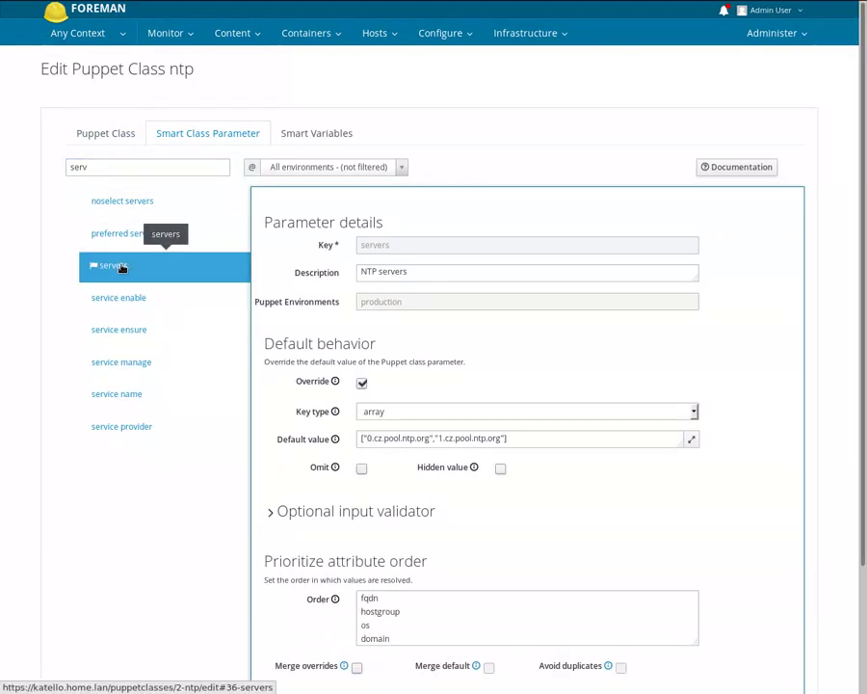
pyautogui.doubleClick(318, 382)
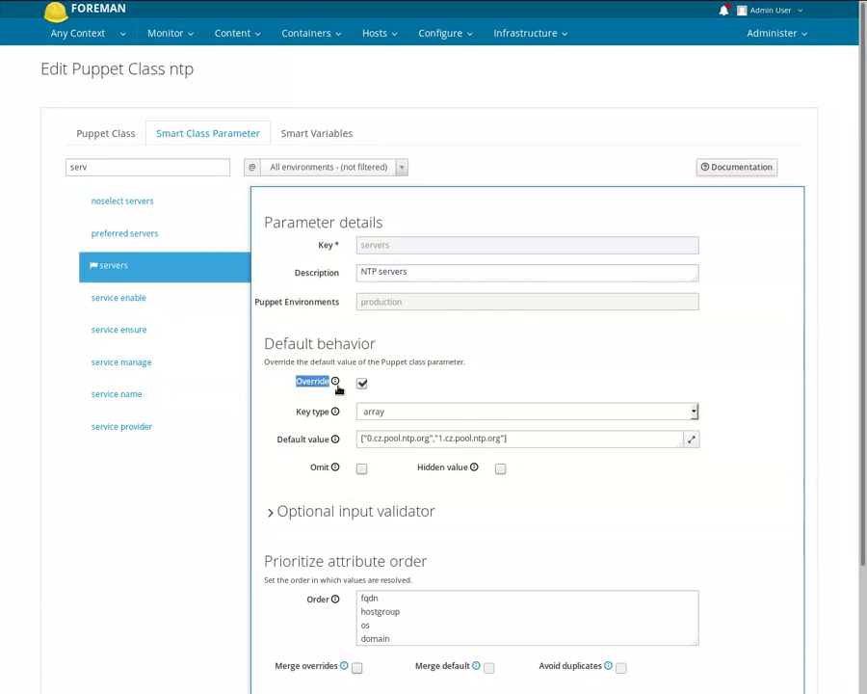
pyautogui.click(302, 413)
pyautogui.click(417, 414)
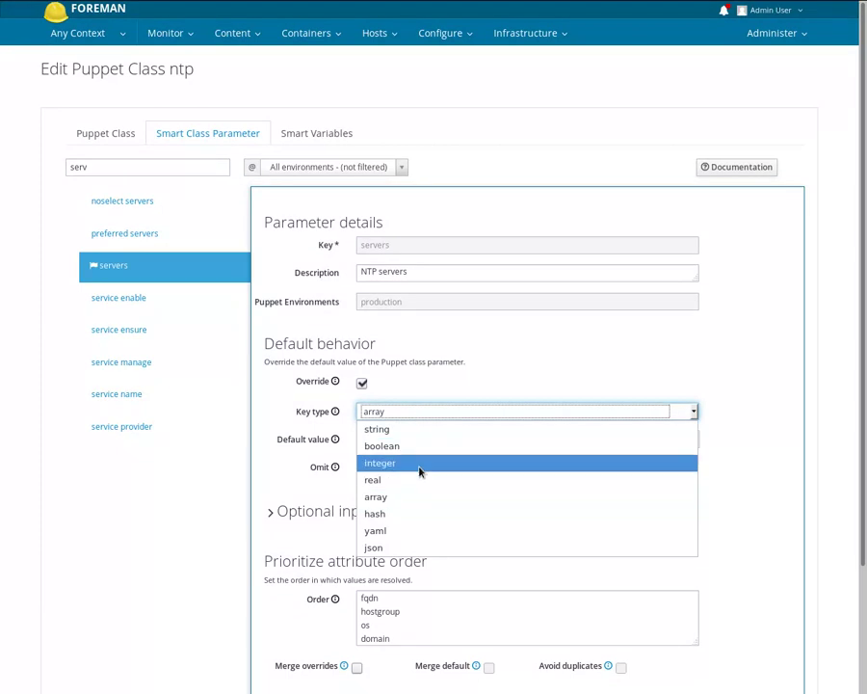
pyautogui.click(421, 421)
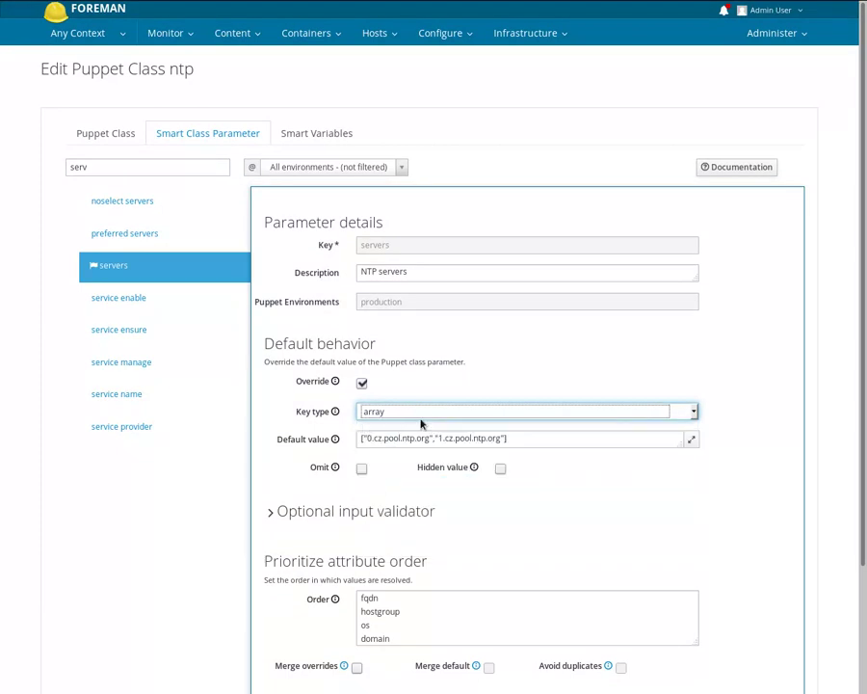
pyautogui.click(525, 439)
pyautogui.moveTo(525, 439); pyautogui.dragTo(362, 439)
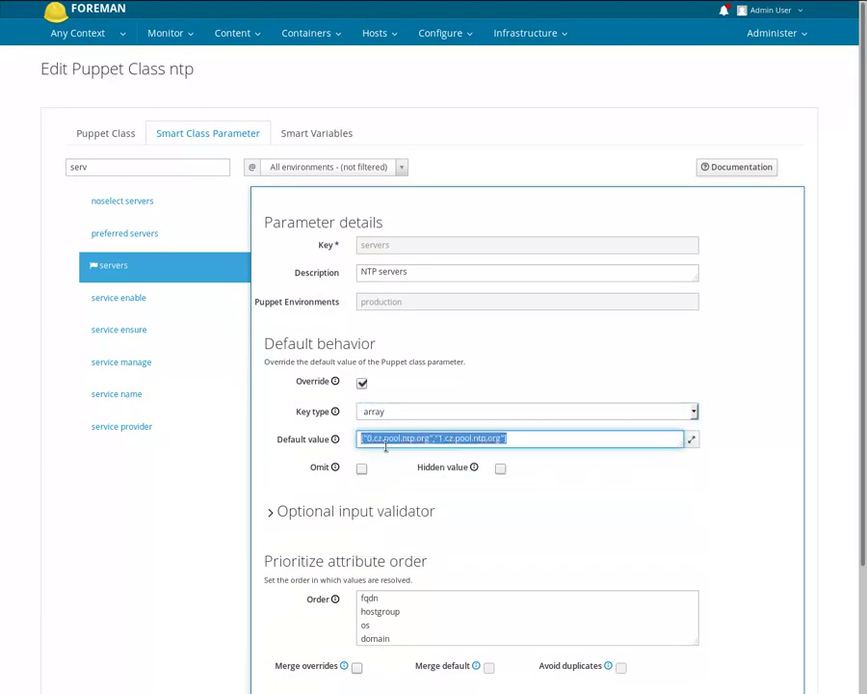
pyautogui.click(641, 512)
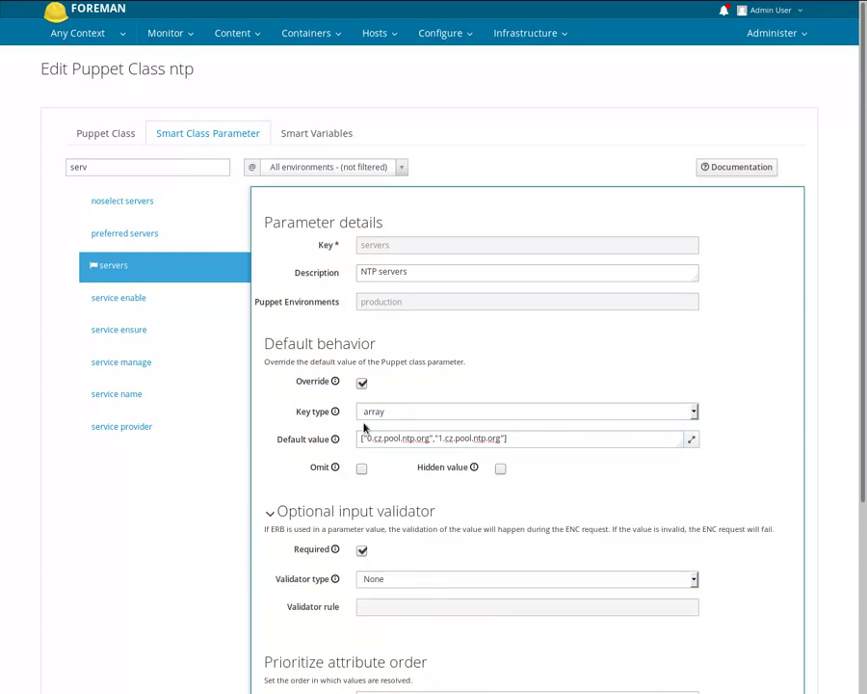
pyautogui.scroll(-5, 716, 362)
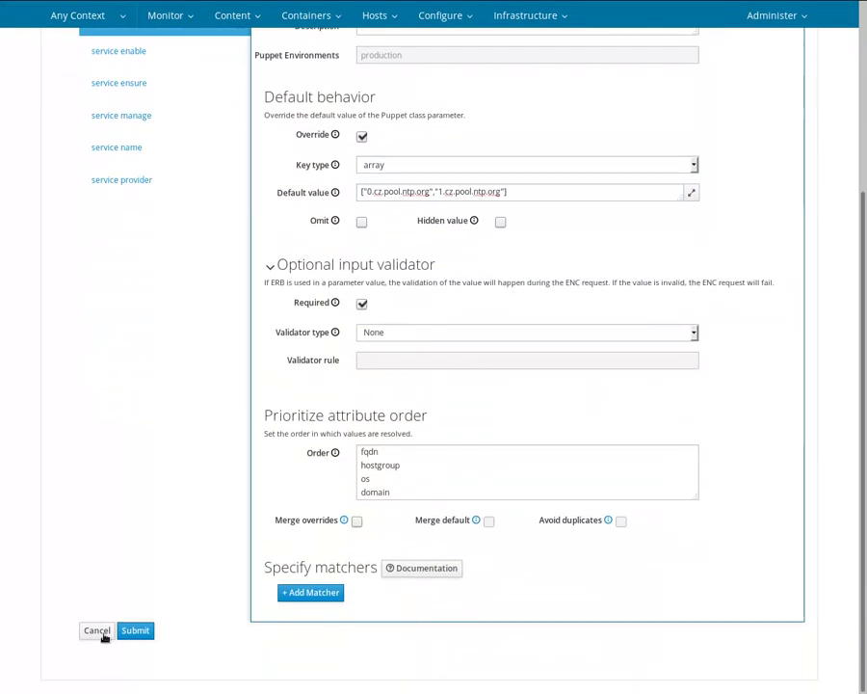
pyautogui.click(100, 632)
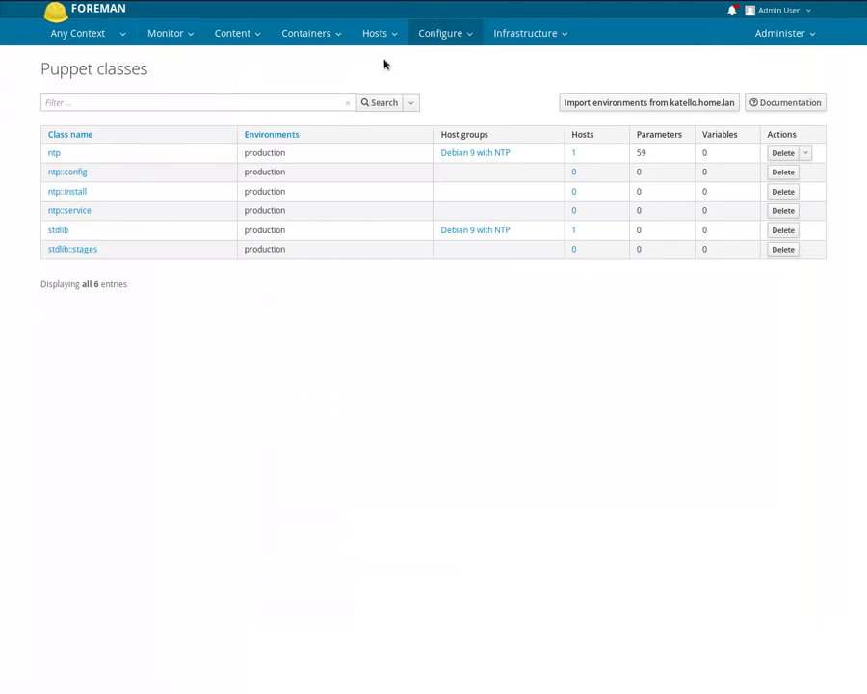
# - Start a new host and browse the Host Group list without choosing one
pyautogui.moveTo(386, 35)
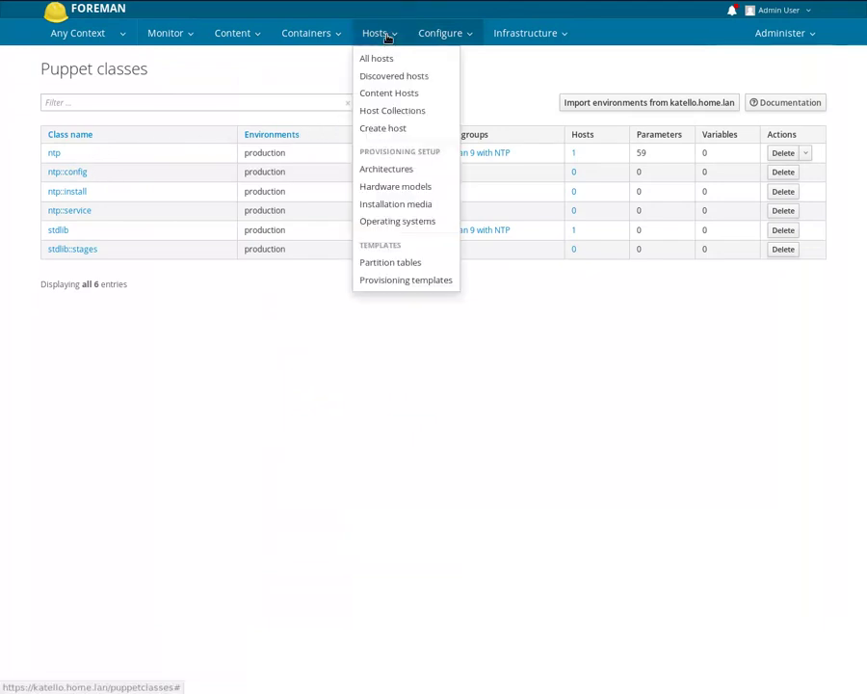
pyautogui.click(395, 131)
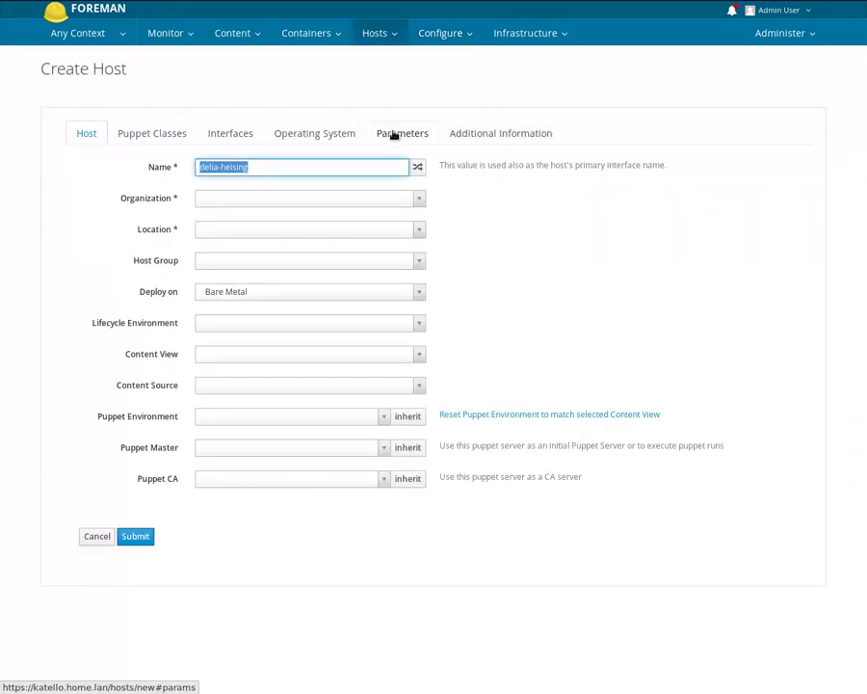
pyautogui.click(259, 260)
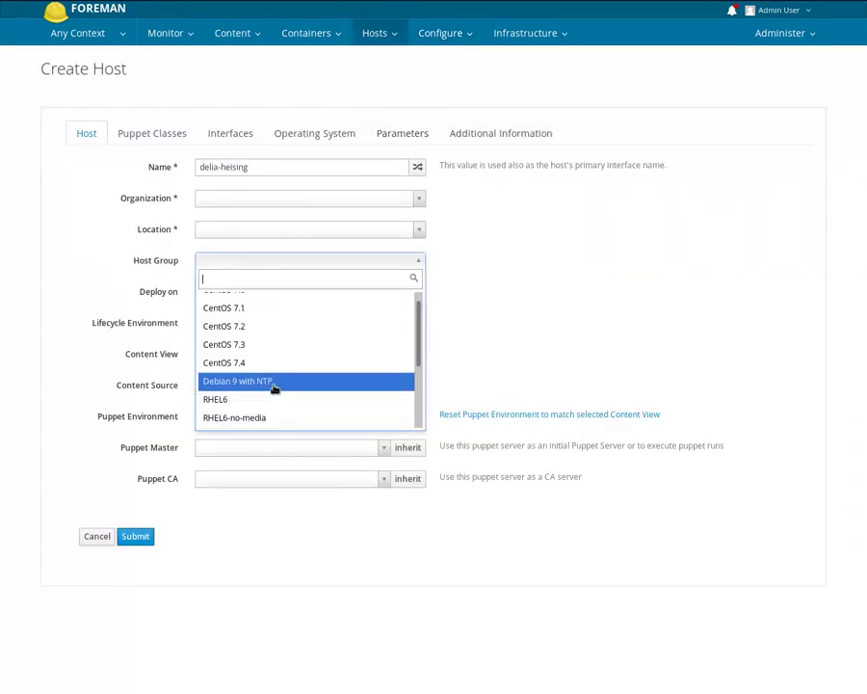
pyautogui.click(484, 324)
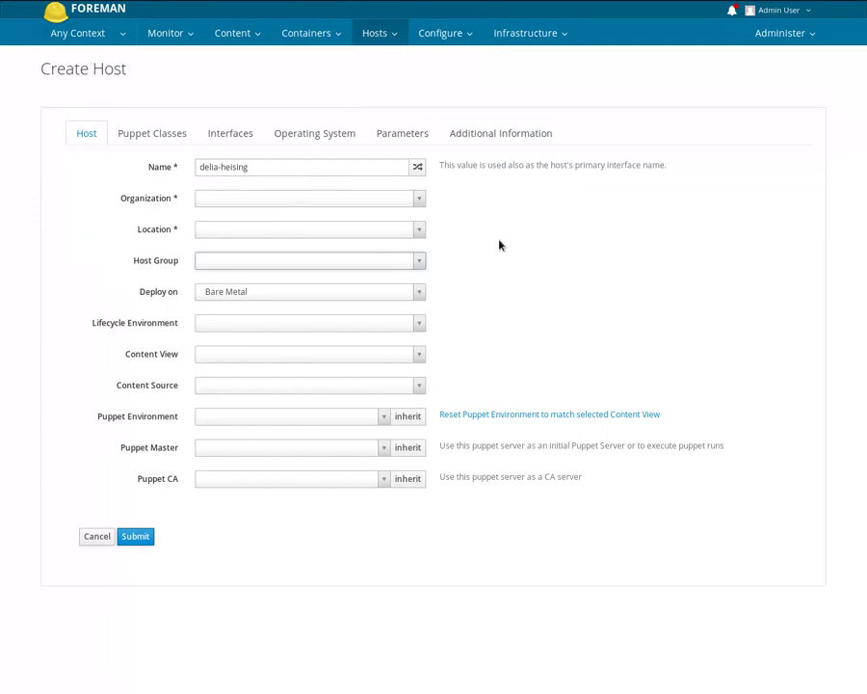
pyautogui.click(465, 36)
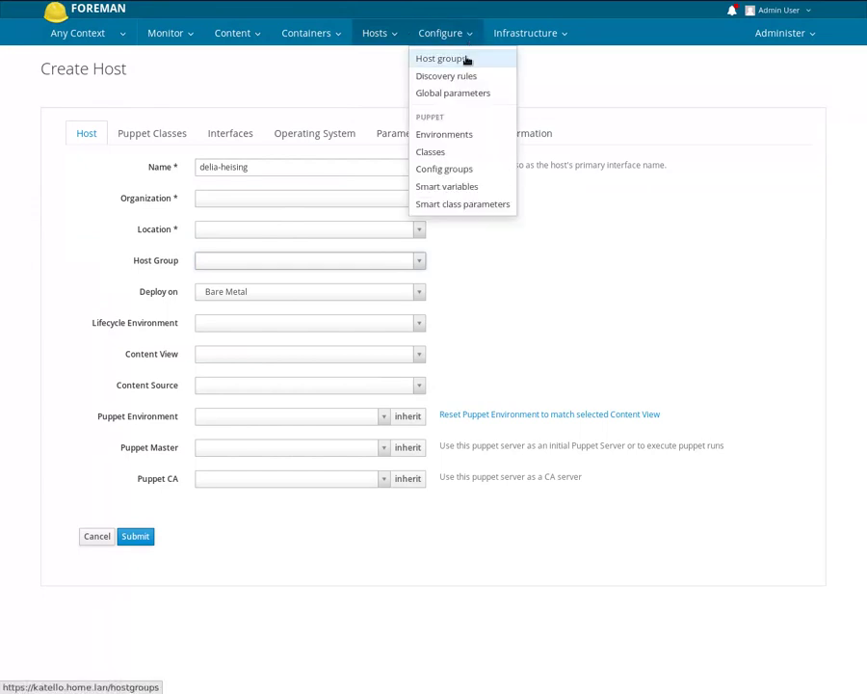
# - Open Debian 9 with NTP, check its Parent and Name, and view classes ntp and stdlib
pyautogui.click(465, 60)
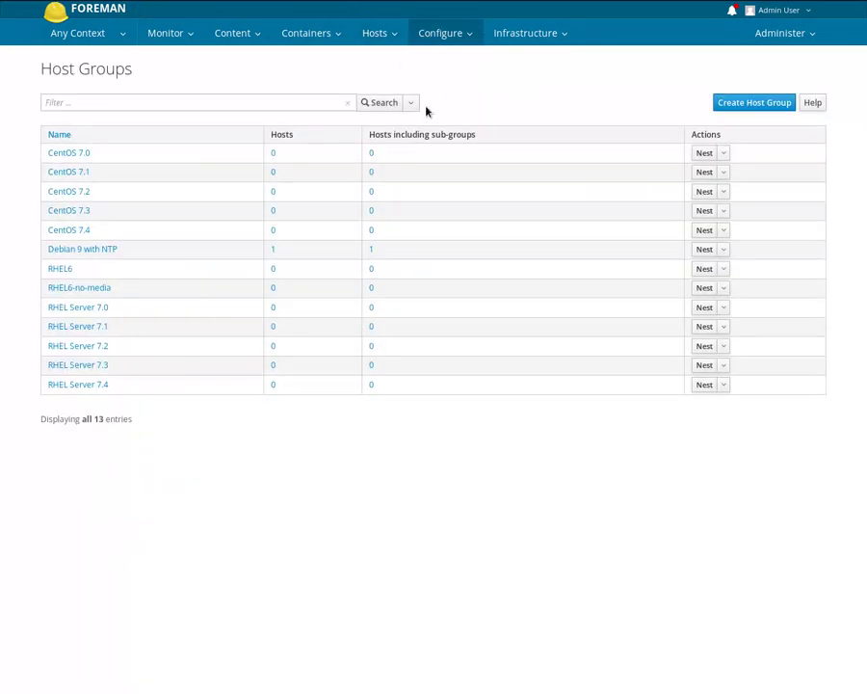
pyautogui.click(108, 252)
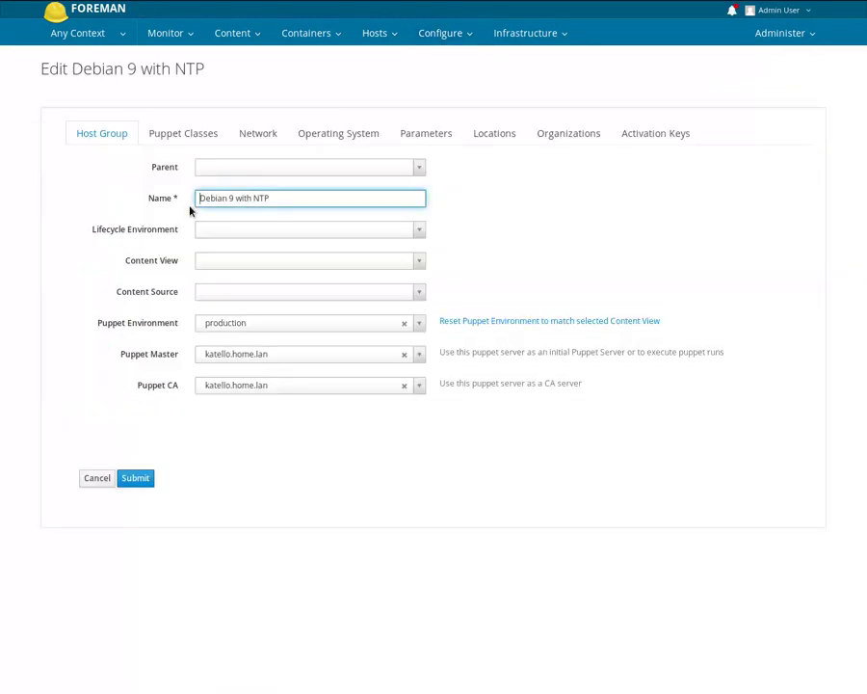
pyautogui.click(286, 168)
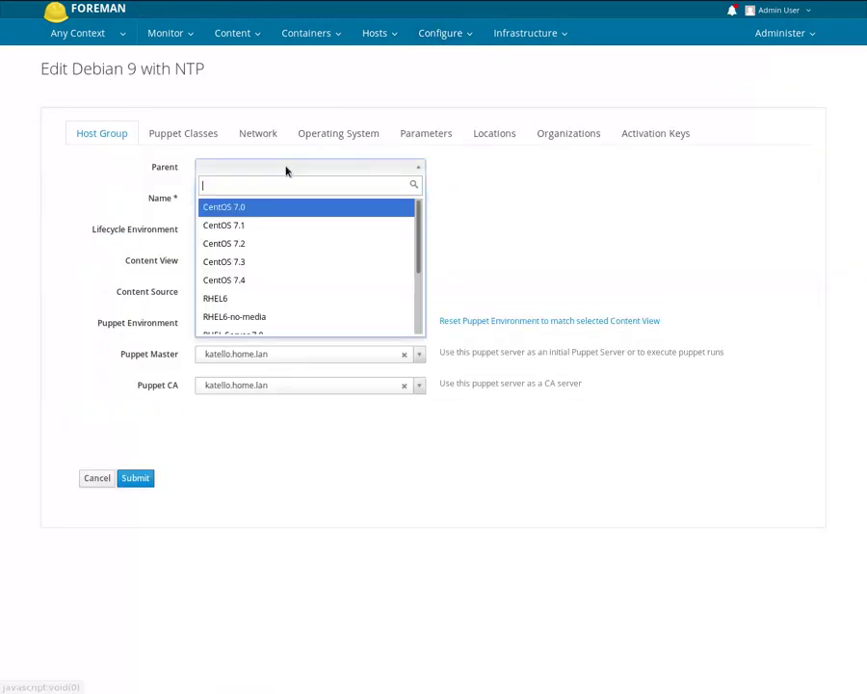
pyautogui.click(287, 169)
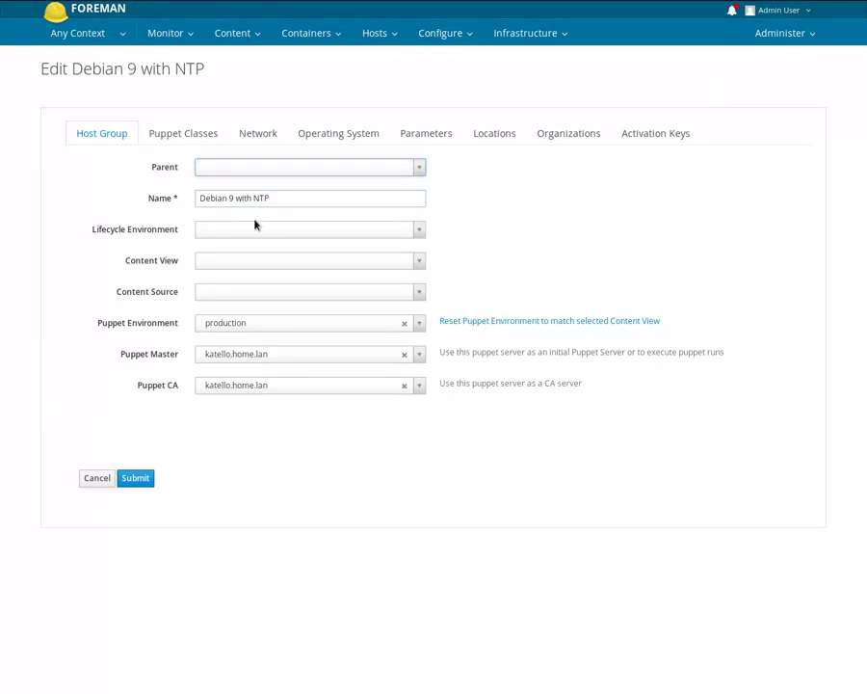
pyautogui.moveTo(203, 197); pyautogui.dragTo(290, 202)
pyautogui.click(290, 202)
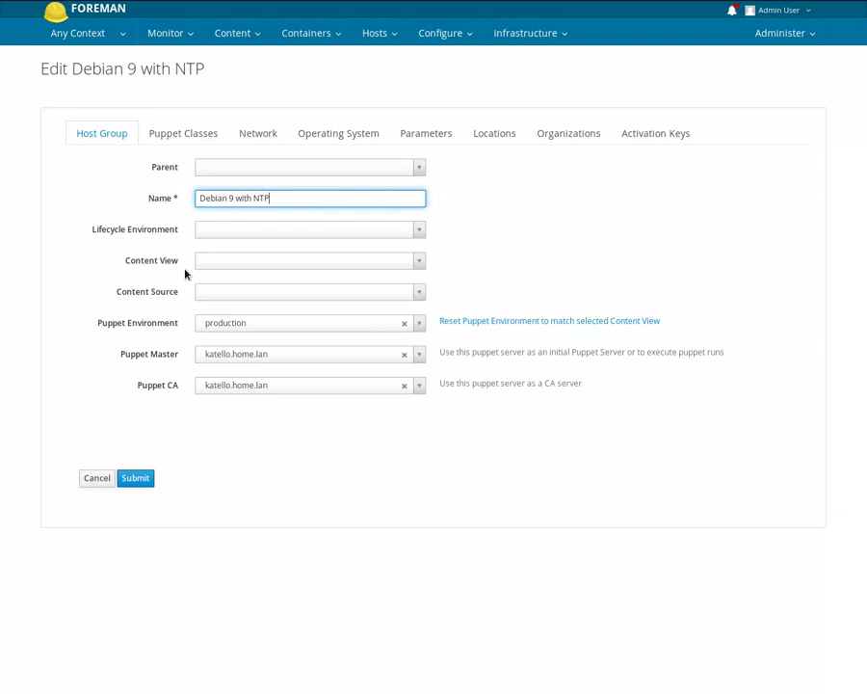
pyautogui.click(184, 133)
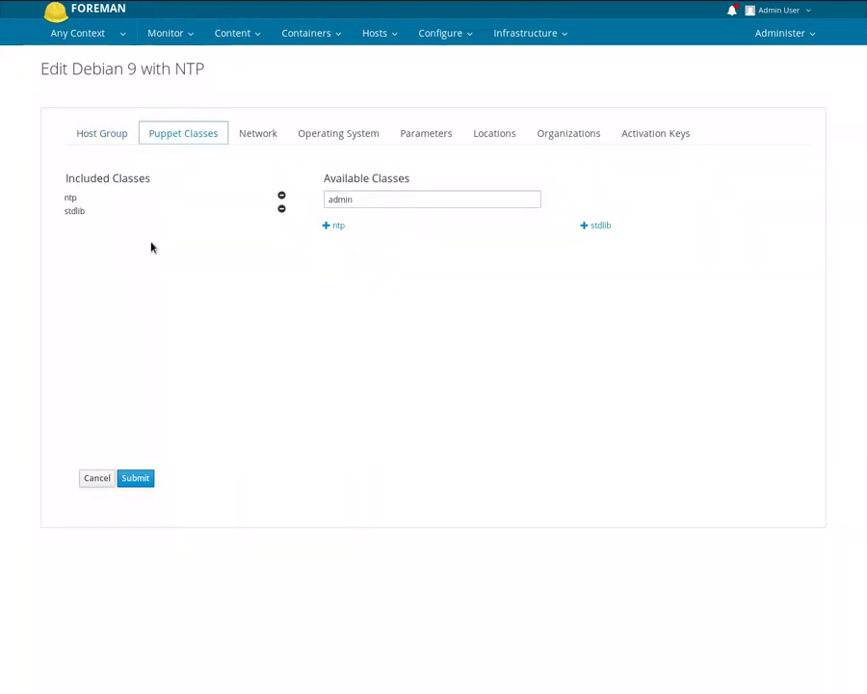
# - Review the Network, OS (PXELinux BIOS loader) and ntp servers parameter, then cancel unsaved
pyautogui.click(259, 135)
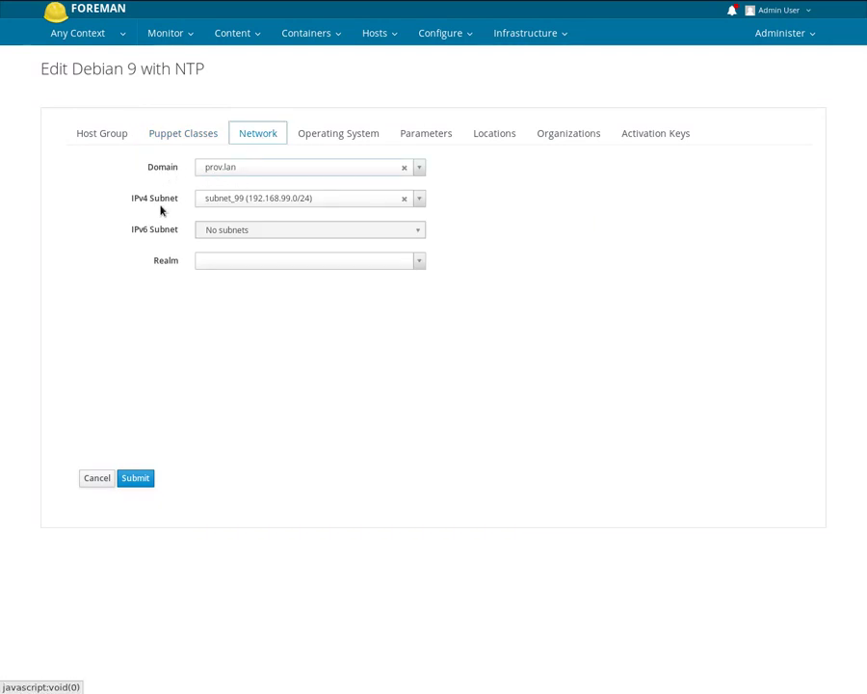
pyautogui.click(315, 140)
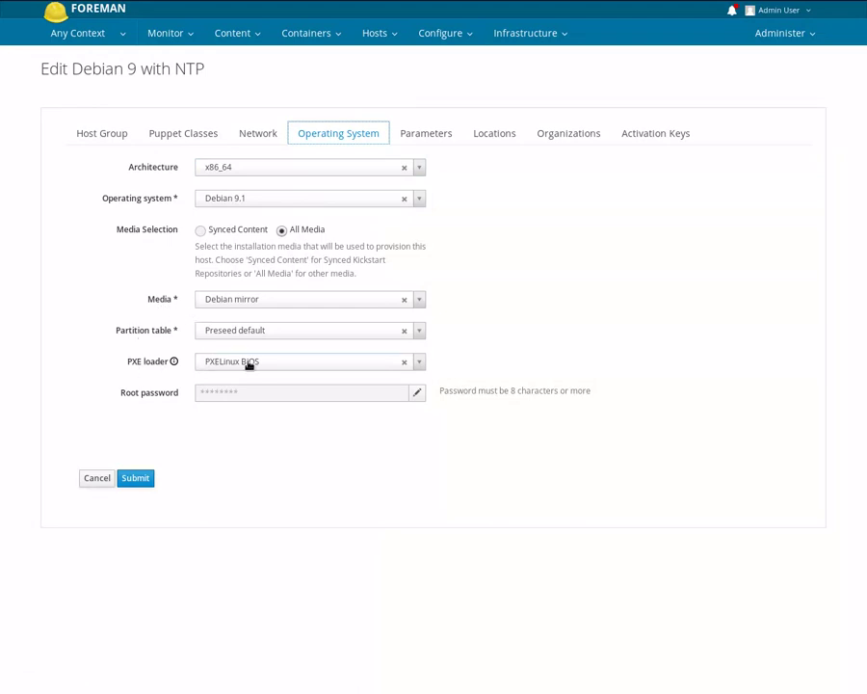
pyautogui.click(380, 366)
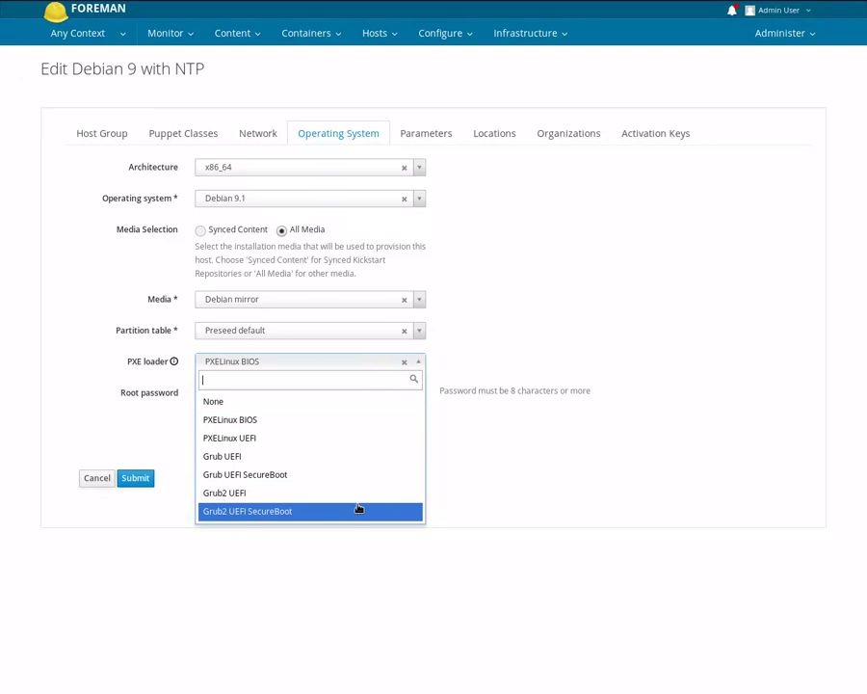
pyautogui.click(418, 363)
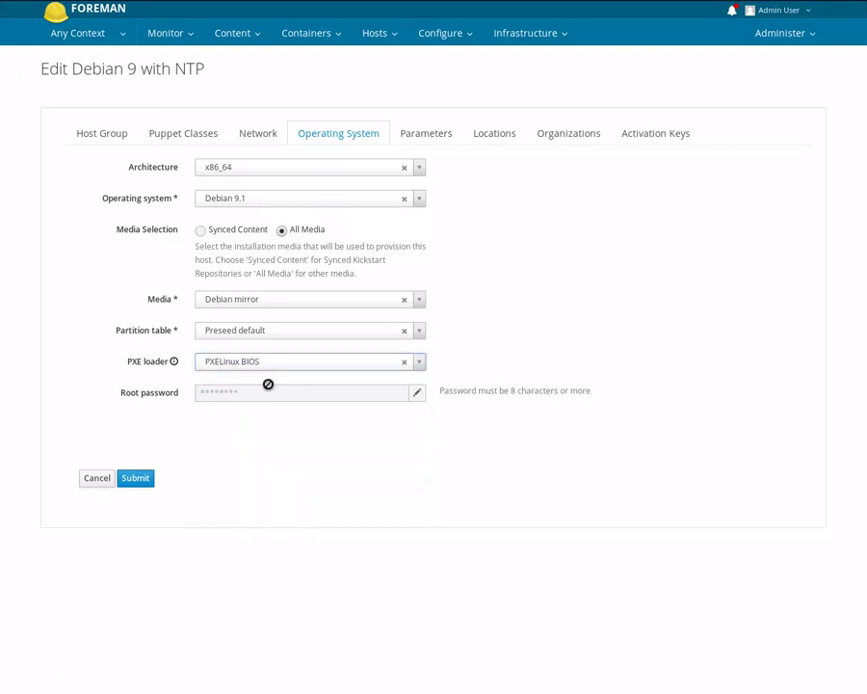
pyautogui.click(438, 136)
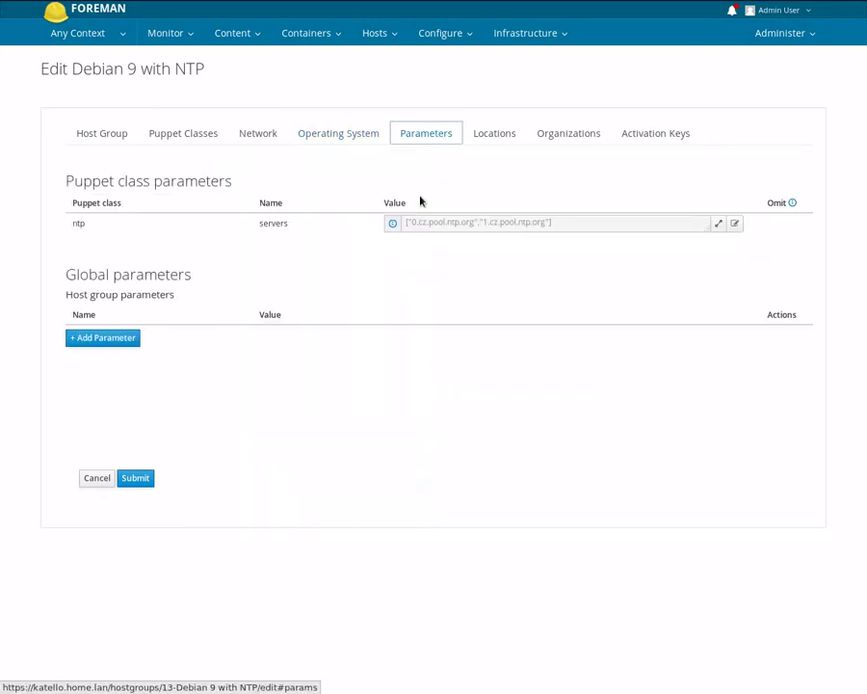
pyautogui.moveTo(75, 221); pyautogui.dragTo(286, 221)
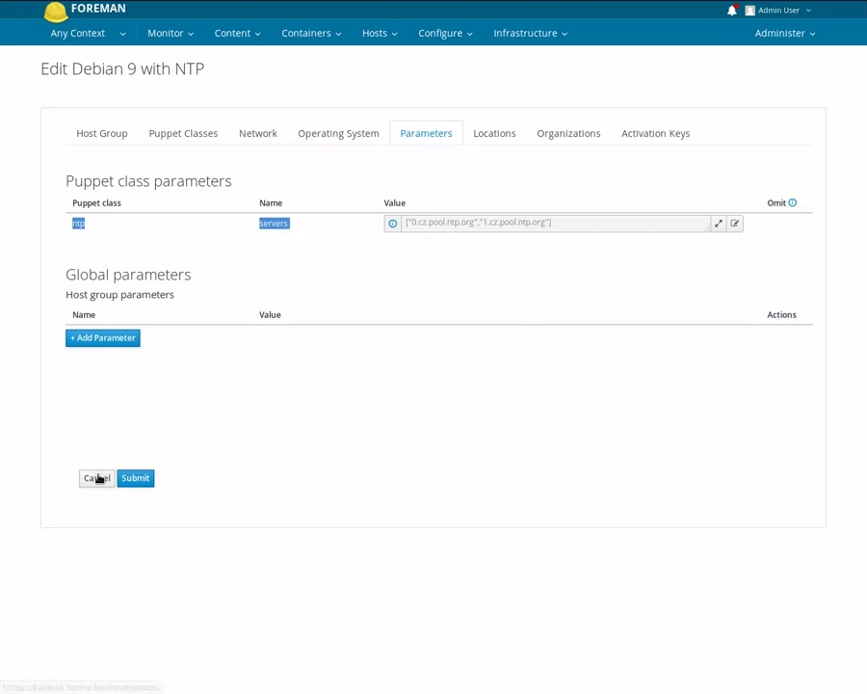
pyautogui.click(100, 475)
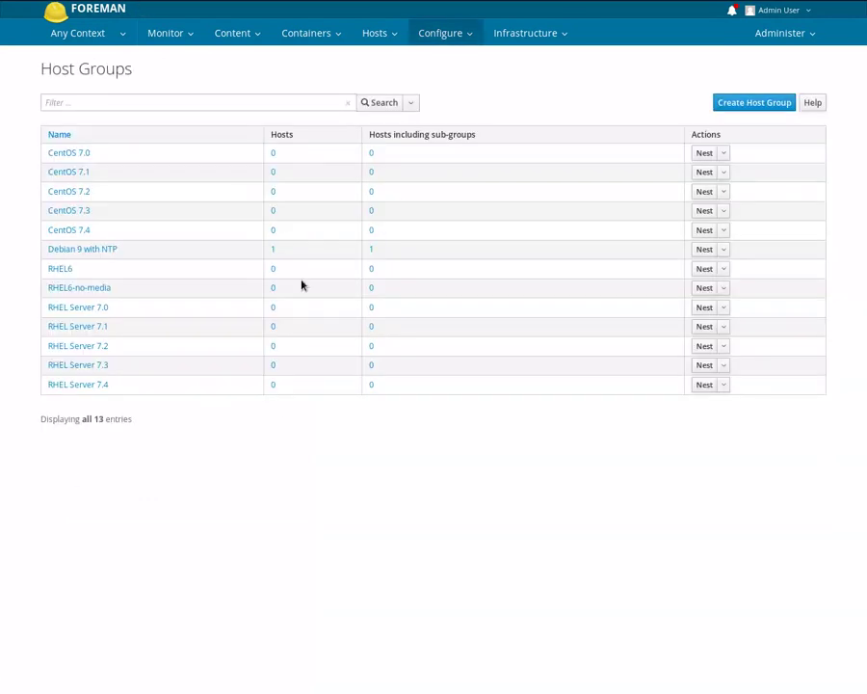
# - Open the Debian 9.1 host from All Hosts and list its Finish, Provisioning and PXELinux templates
pyautogui.click(379, 59)
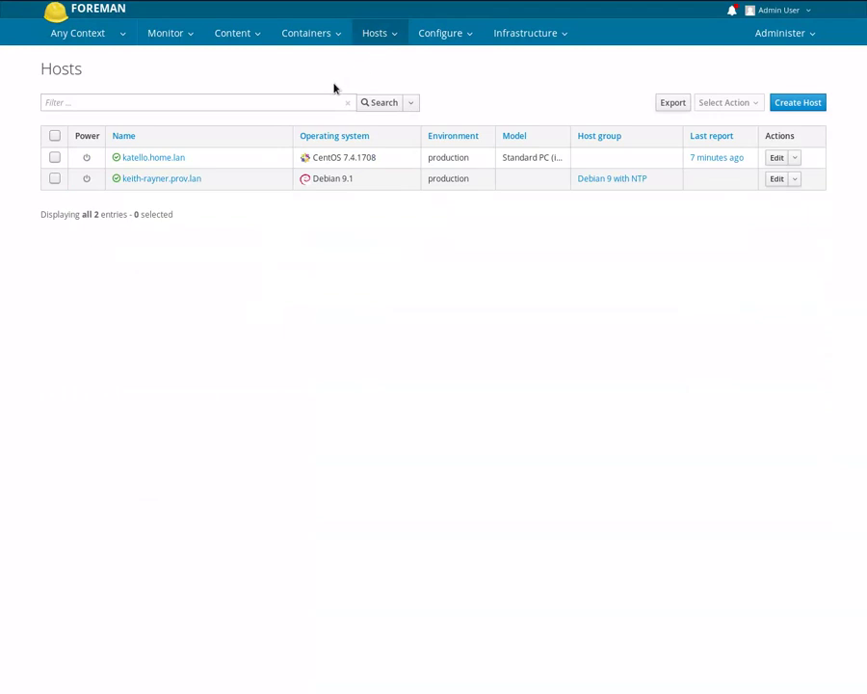
pyautogui.click(155, 181)
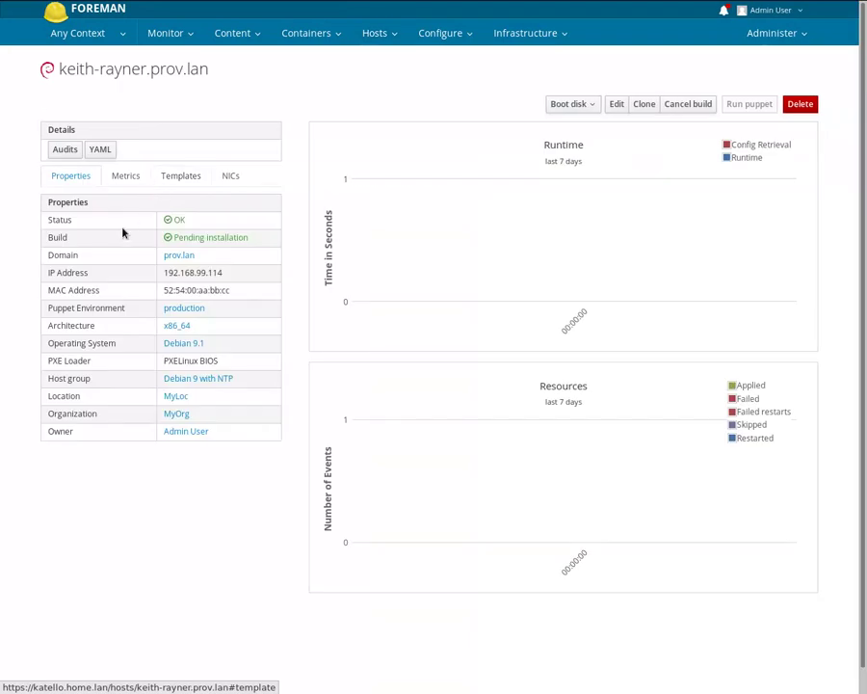
pyautogui.moveTo(247, 239); pyautogui.dragTo(175, 237)
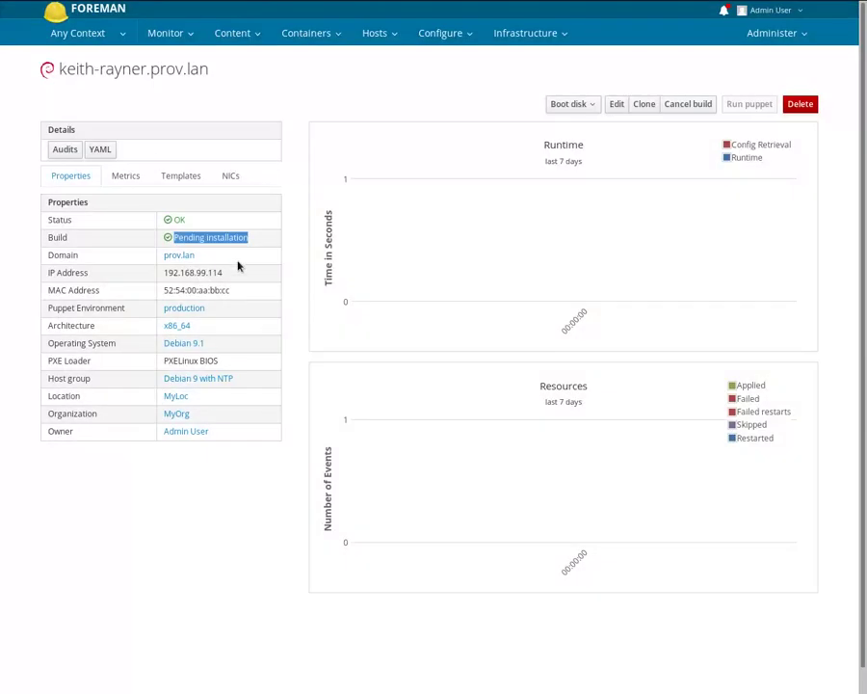
pyautogui.click(233, 253)
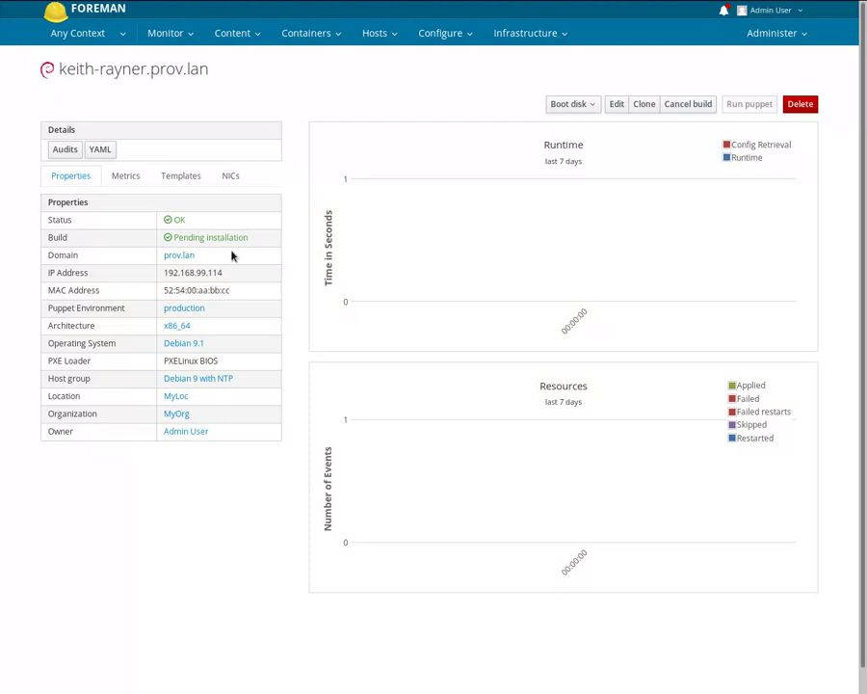
pyautogui.click(189, 178)
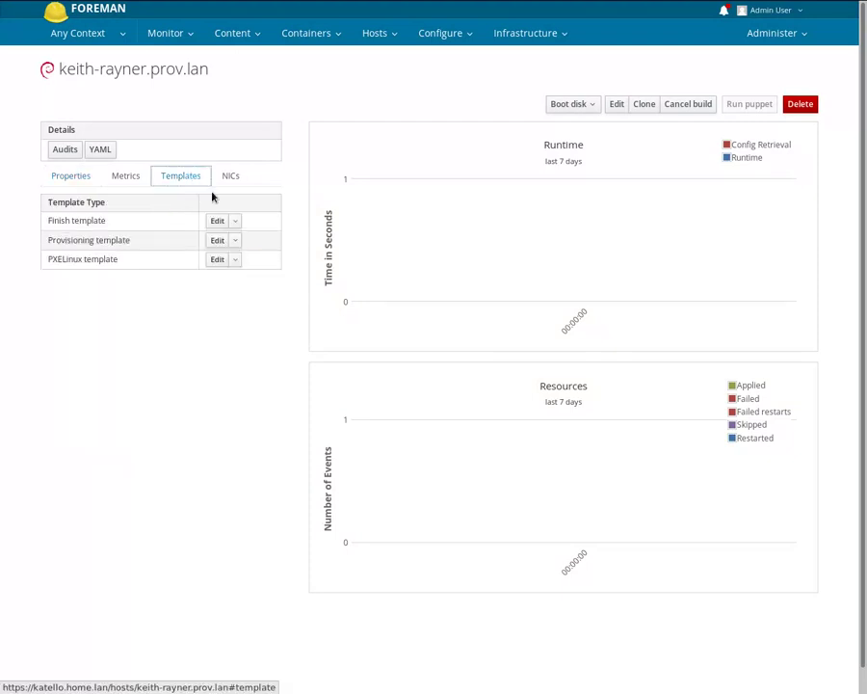
pyautogui.click(235, 260)
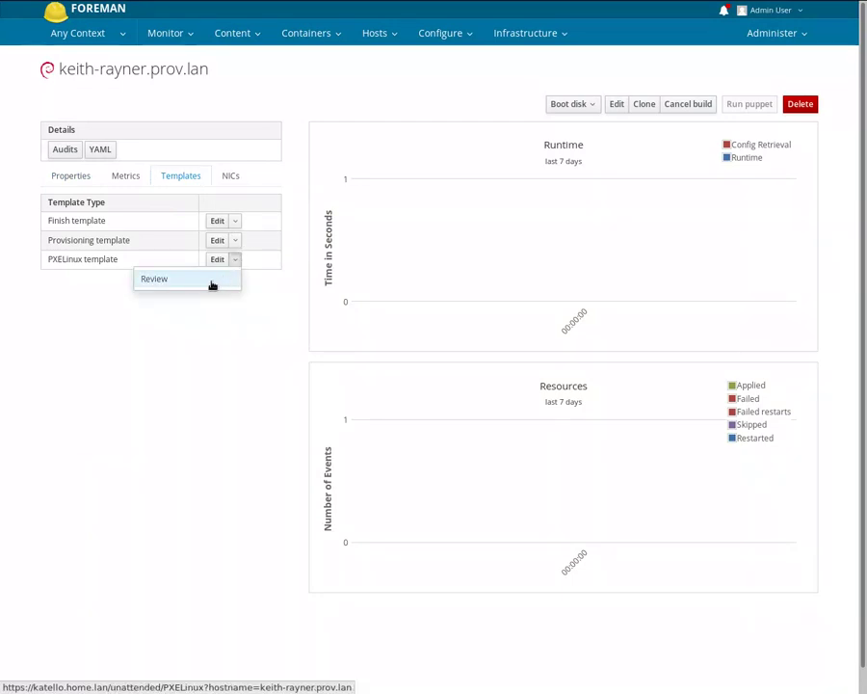
pyautogui.click(212, 285)
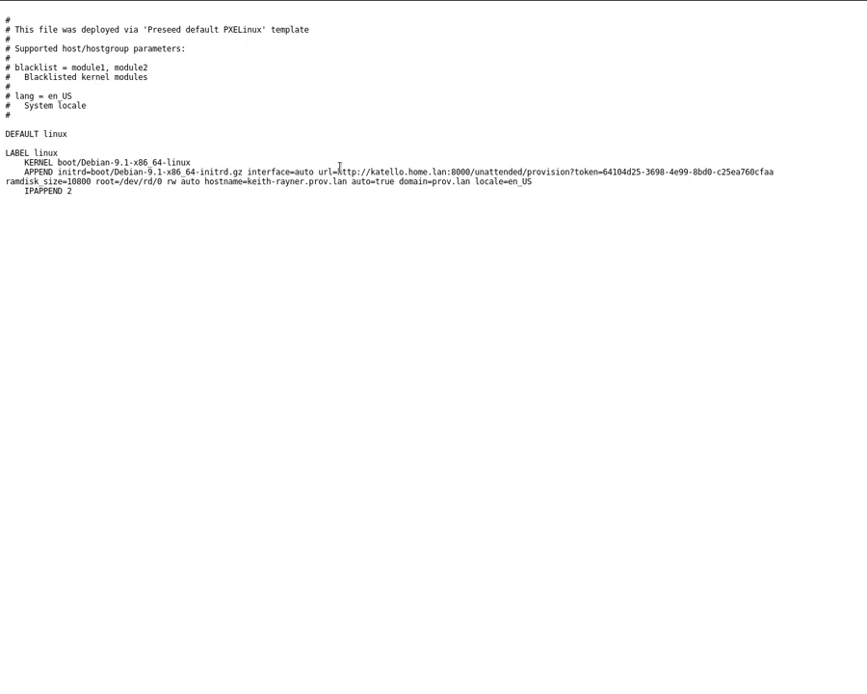
pyautogui.moveTo(339, 171); pyautogui.dragTo(777, 174)
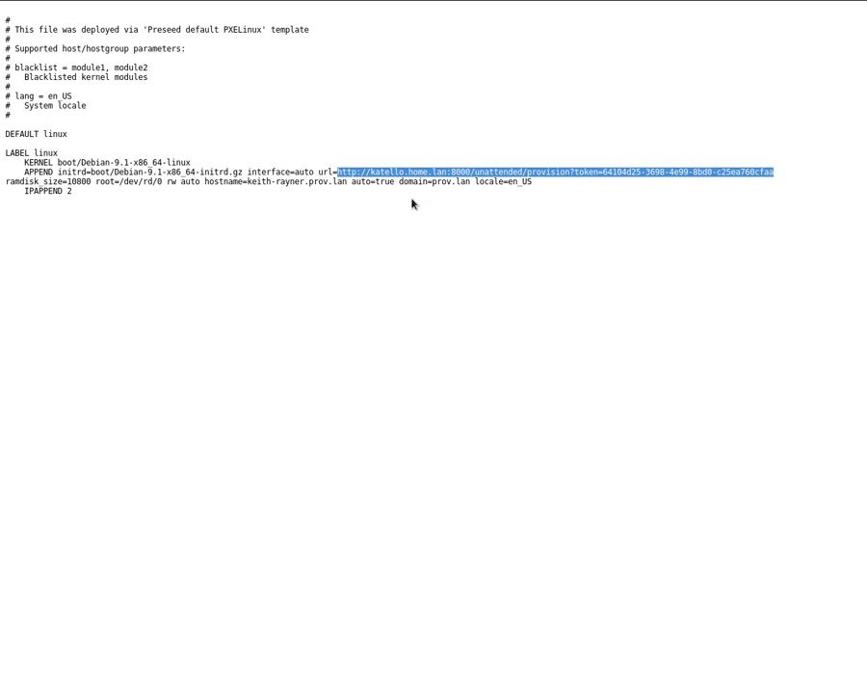
pyautogui.hotkey('alt', 'Left')
pyautogui.click(183, 177)
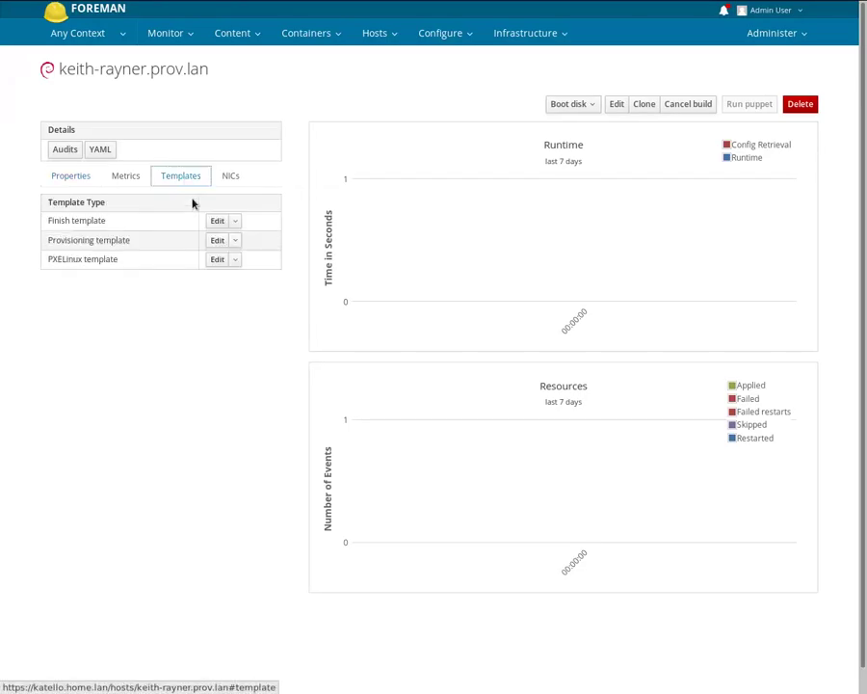
# - Review the rendered Provisioning preseed, including the late_command server address, then go back to the host page
pyautogui.click(235, 241)
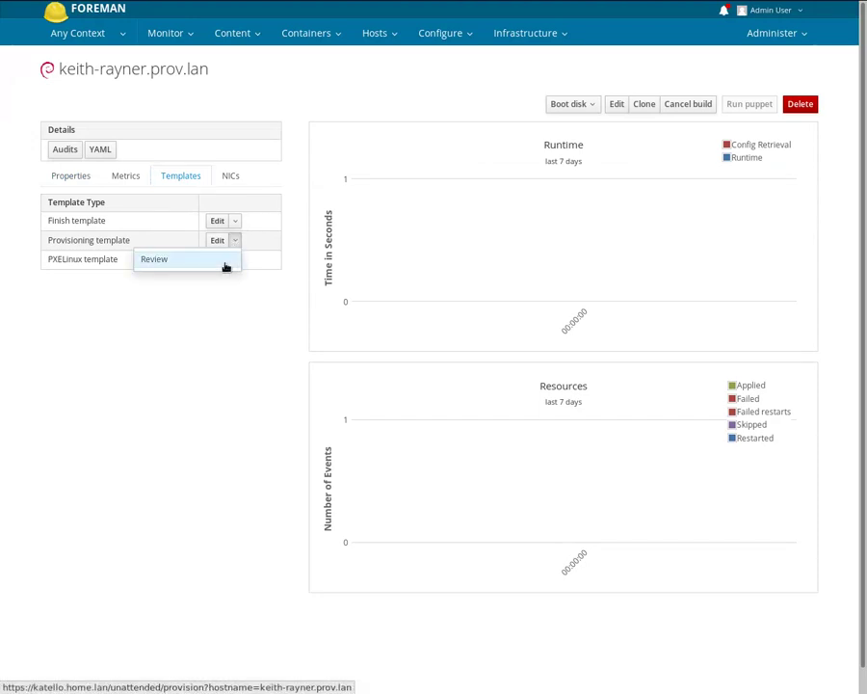
pyautogui.click(226, 264)
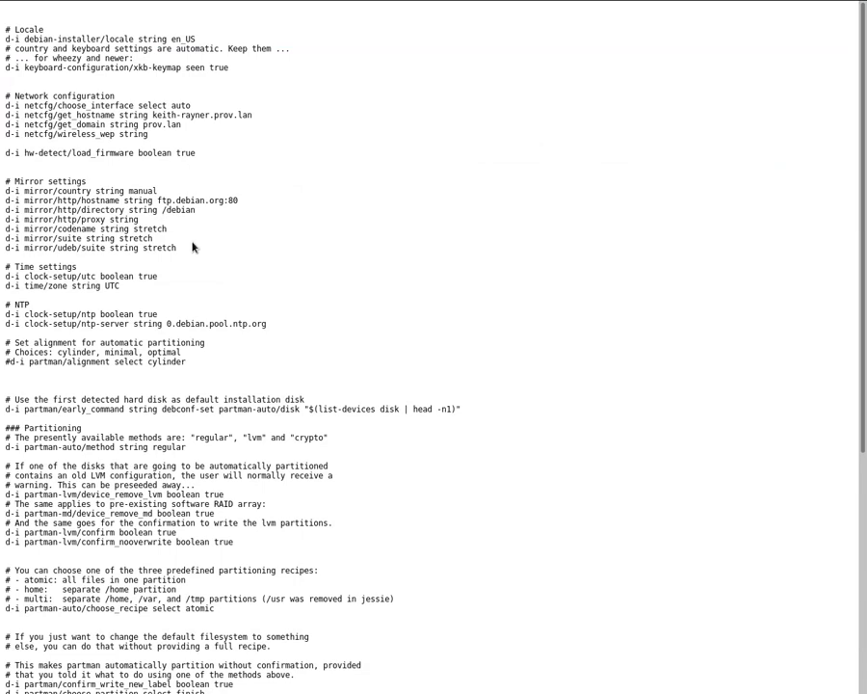
pyautogui.scroll(-5, 178, 237)
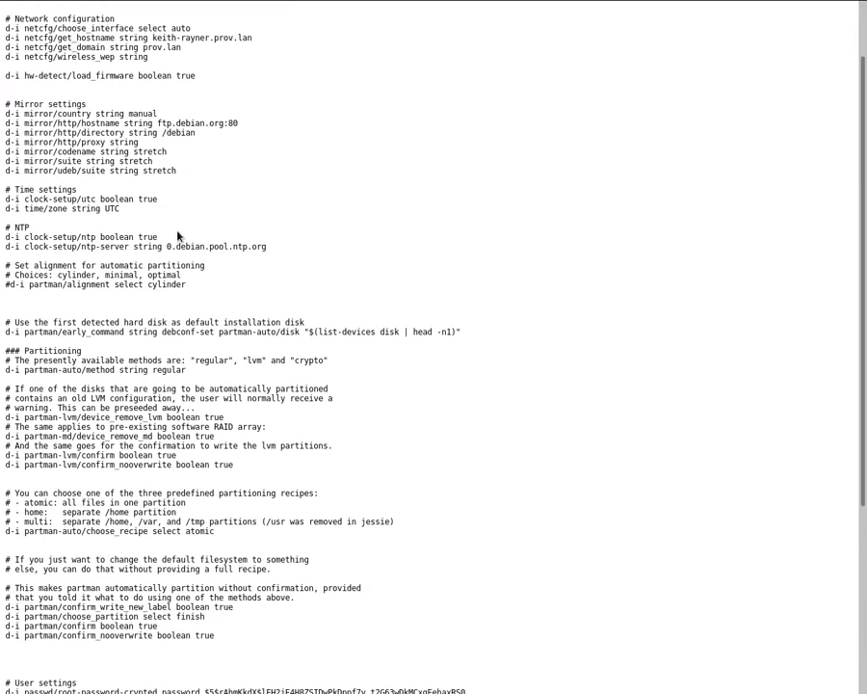
pyautogui.scroll(-6, 178, 236)
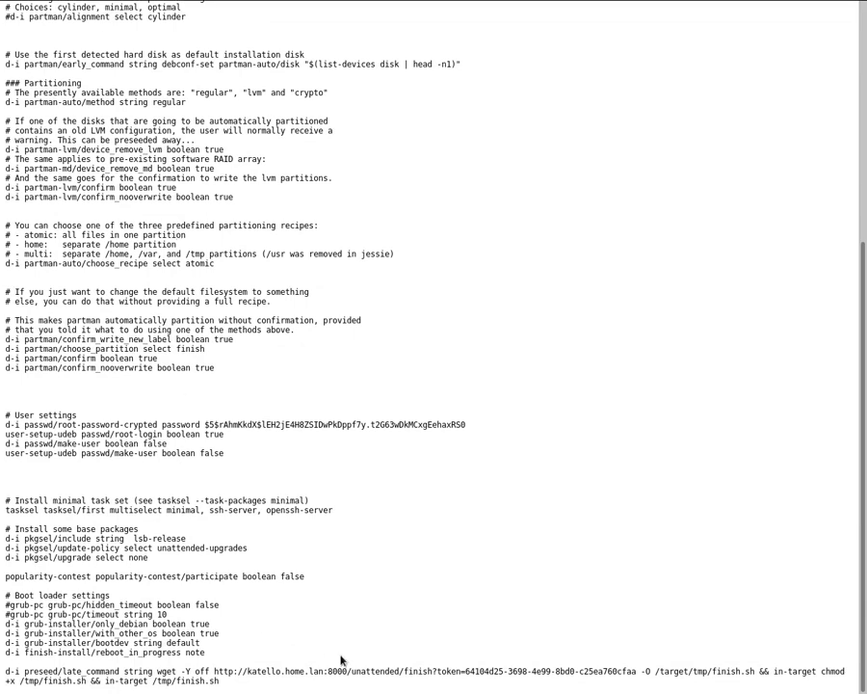
pyautogui.moveTo(214, 671); pyautogui.dragTo(631, 672)
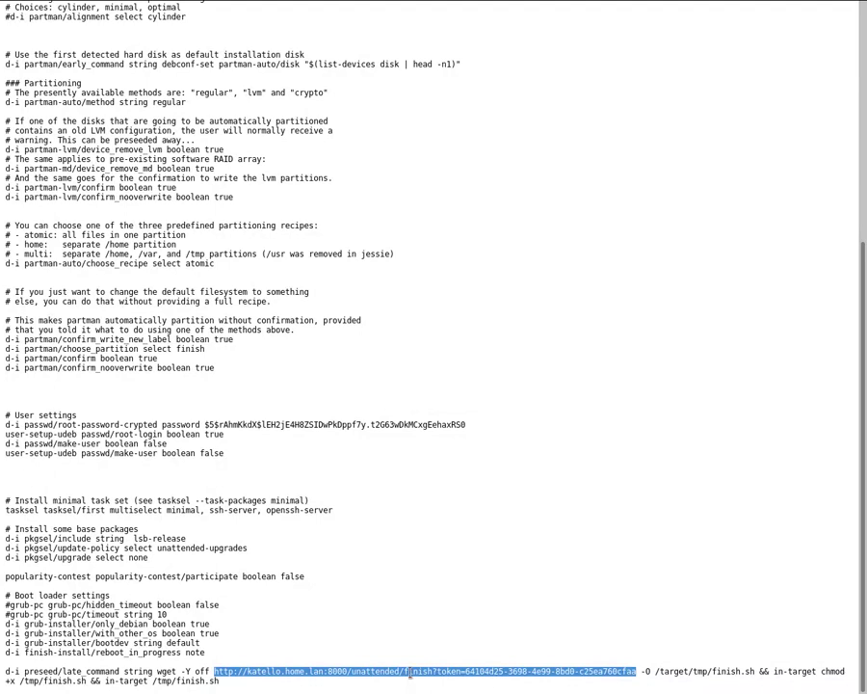
pyautogui.hotkey('alt', 'Left')
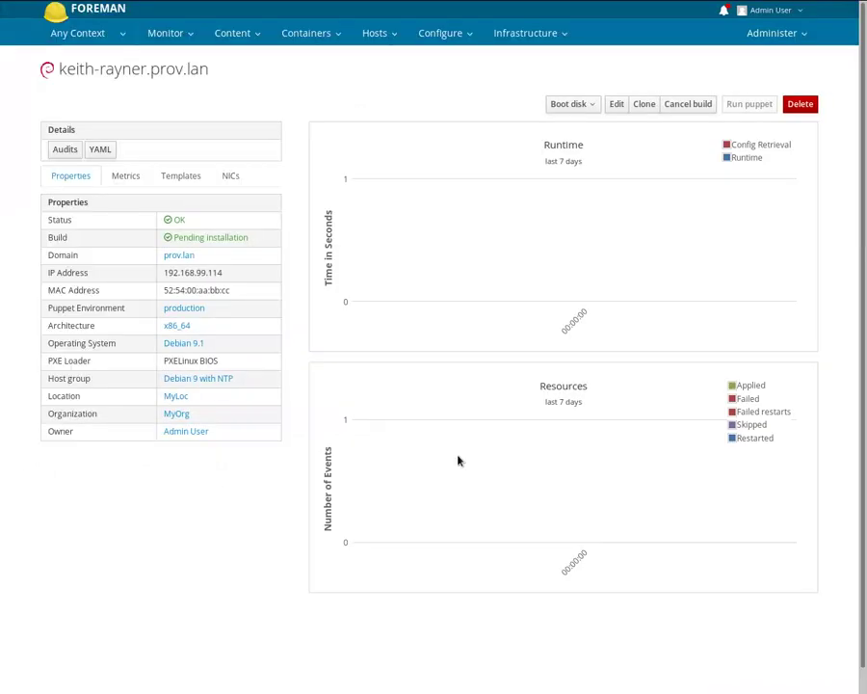
pyautogui.click(190, 175)
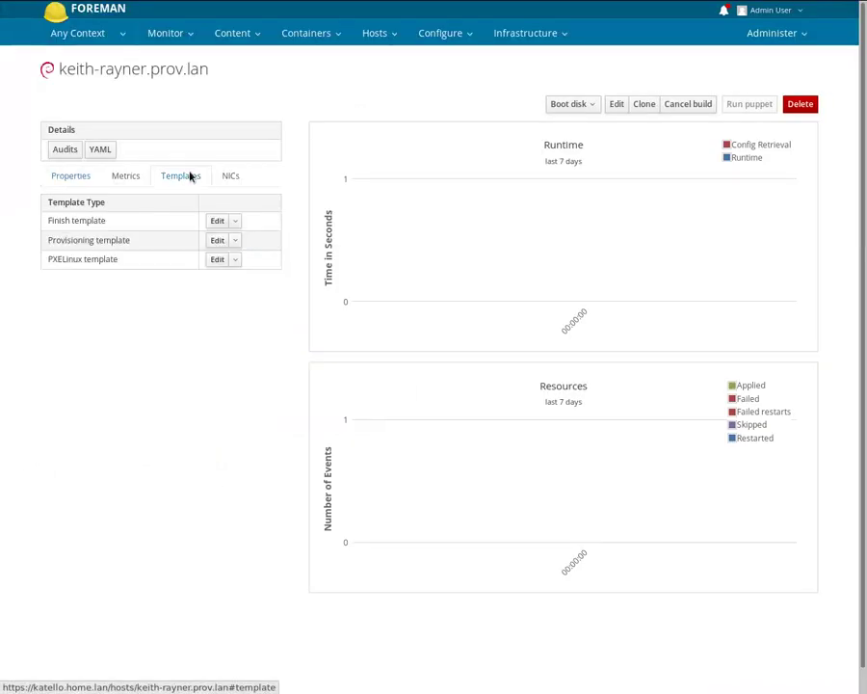
pyautogui.click(236, 223)
pyautogui.click(219, 246)
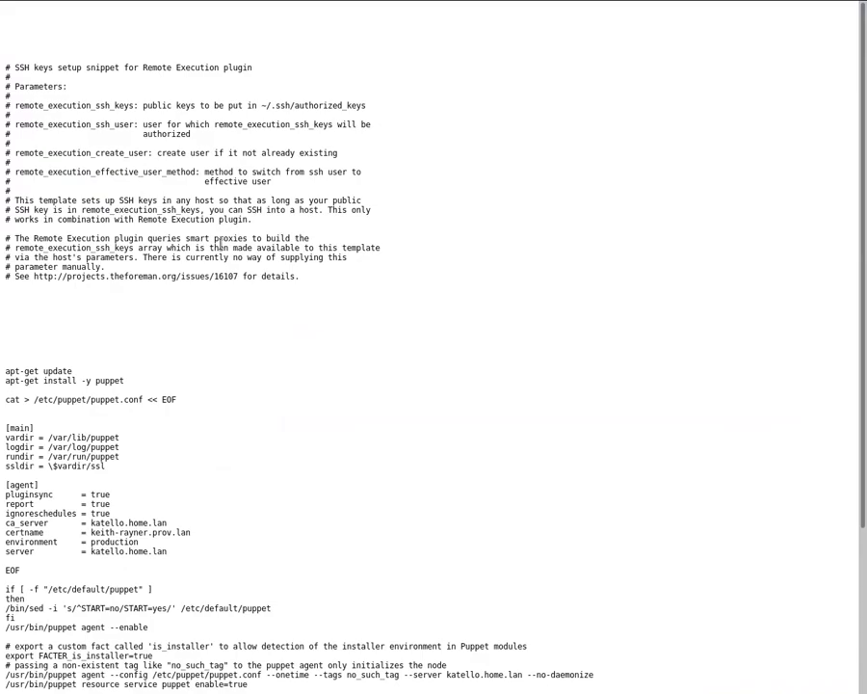
pyautogui.scroll(-4, 220, 244)
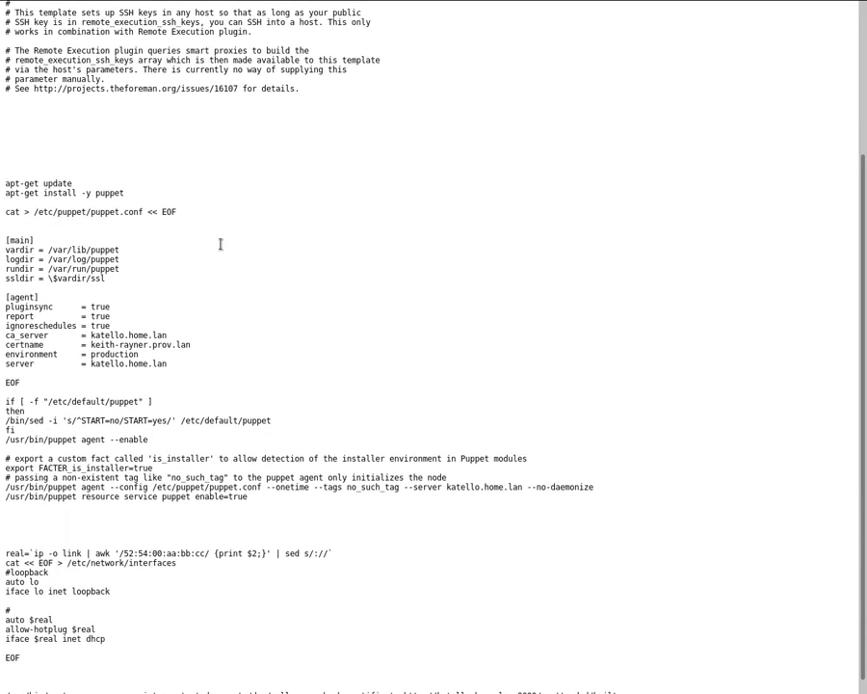
pyautogui.scroll(-1, 219, 244)
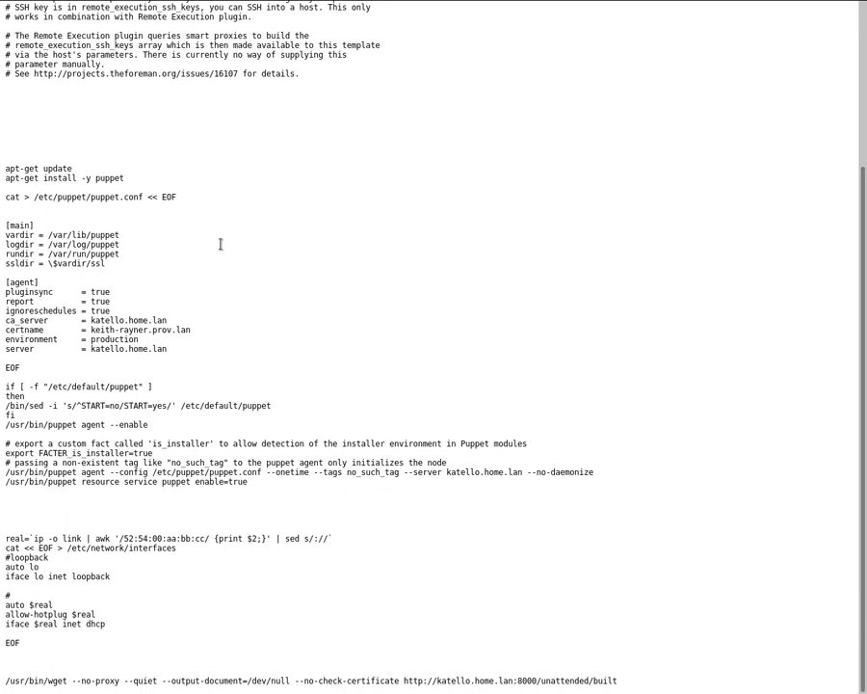
pyautogui.moveTo(10, 169); pyautogui.dragTo(253, 496)
pyautogui.click(253, 502)
pyautogui.moveTo(3, 541); pyautogui.dragTo(29, 651)
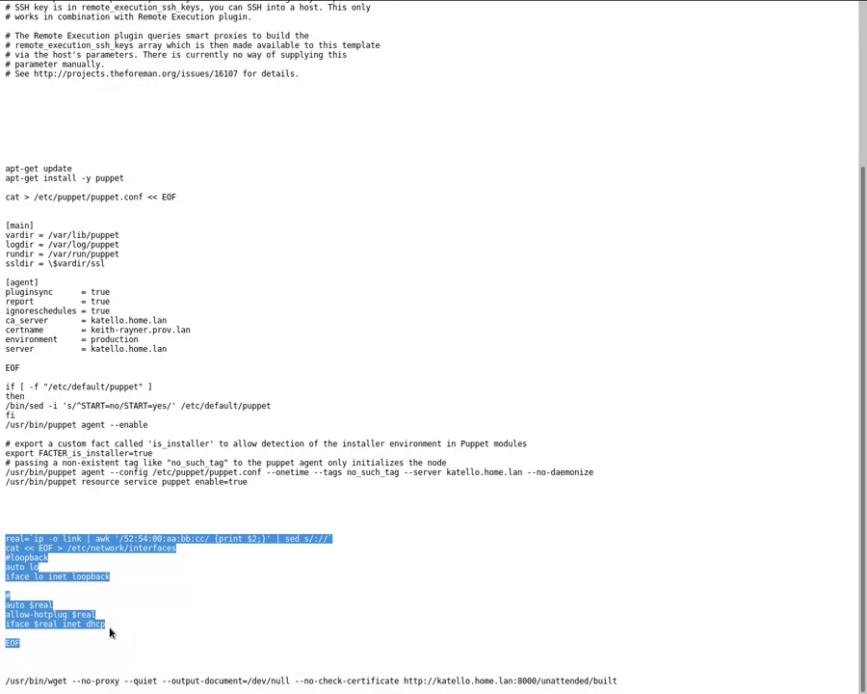
pyautogui.click(134, 632)
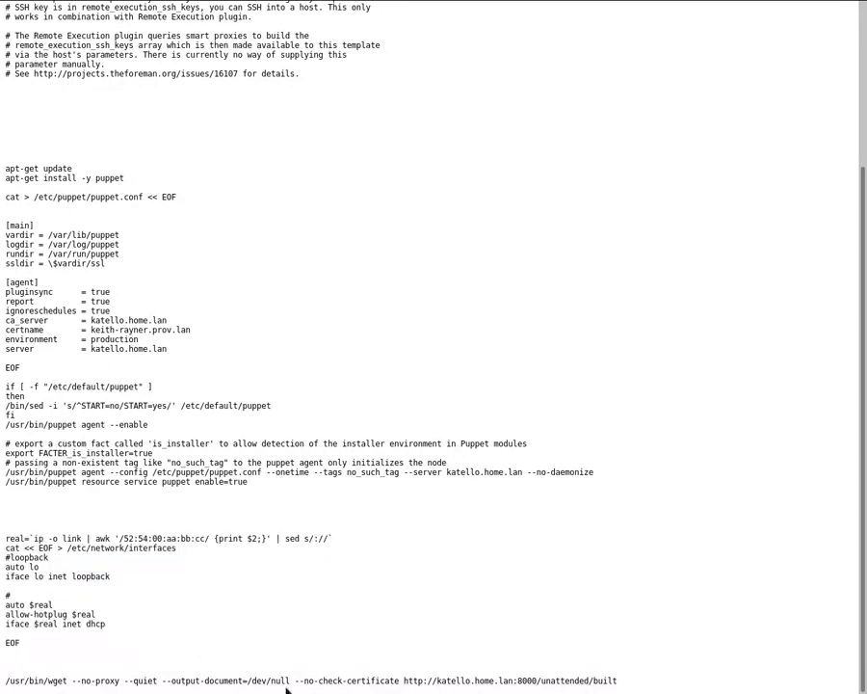
pyautogui.moveTo(405, 681); pyautogui.dragTo(623, 680)
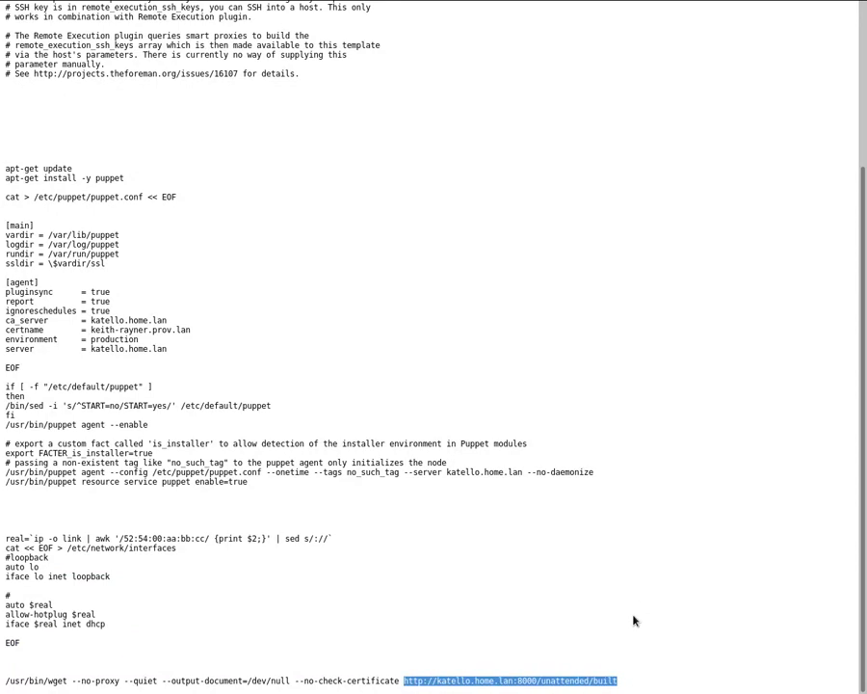
pyautogui.hotkey('alt', 'Left')
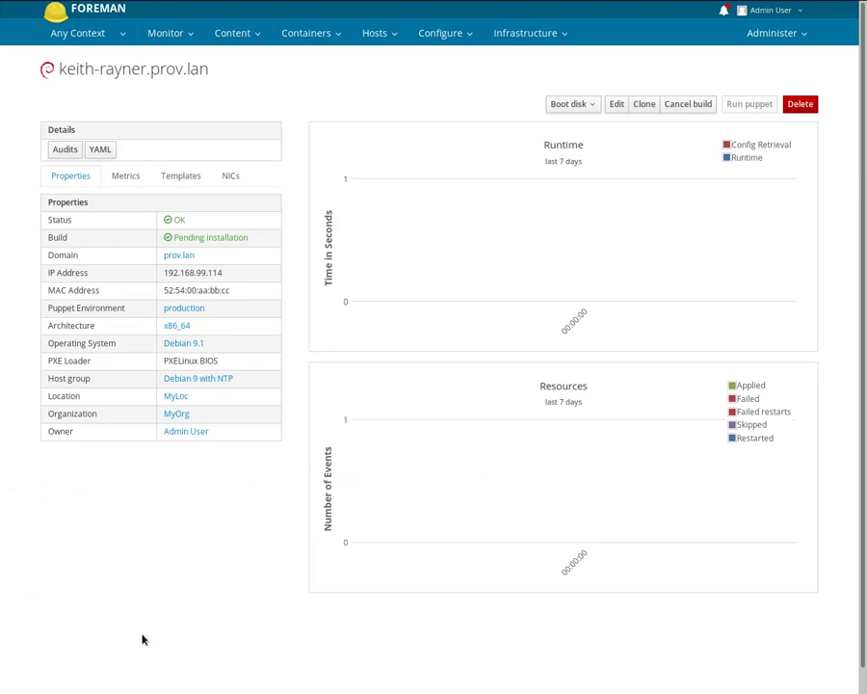
# - Reload the host page so the build status shows Installed
pyautogui.press('F5')
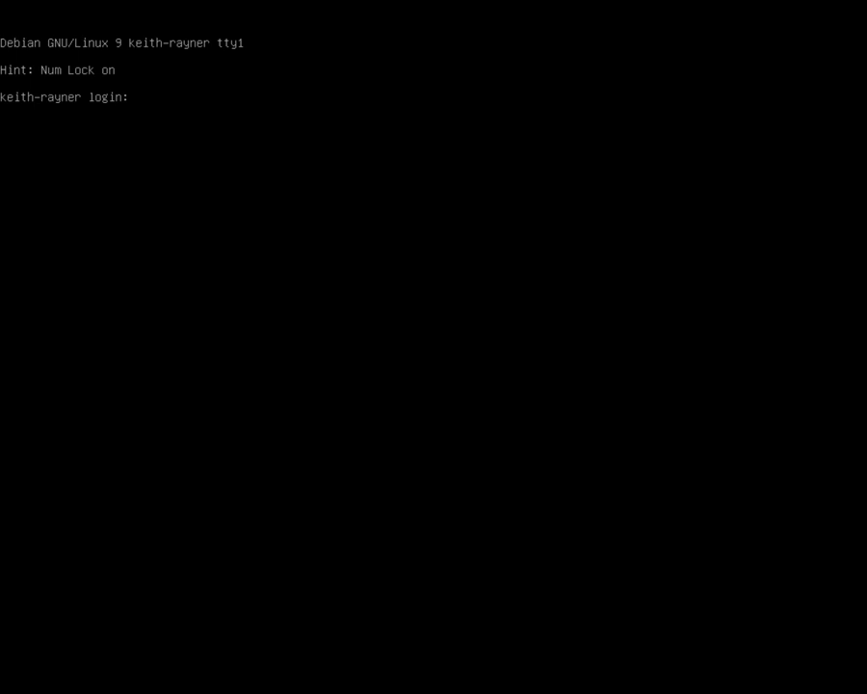
# - Log in as root on the VM console and run puppet agent -tv
pyautogui.write('root')
pyautogui.press('Return')
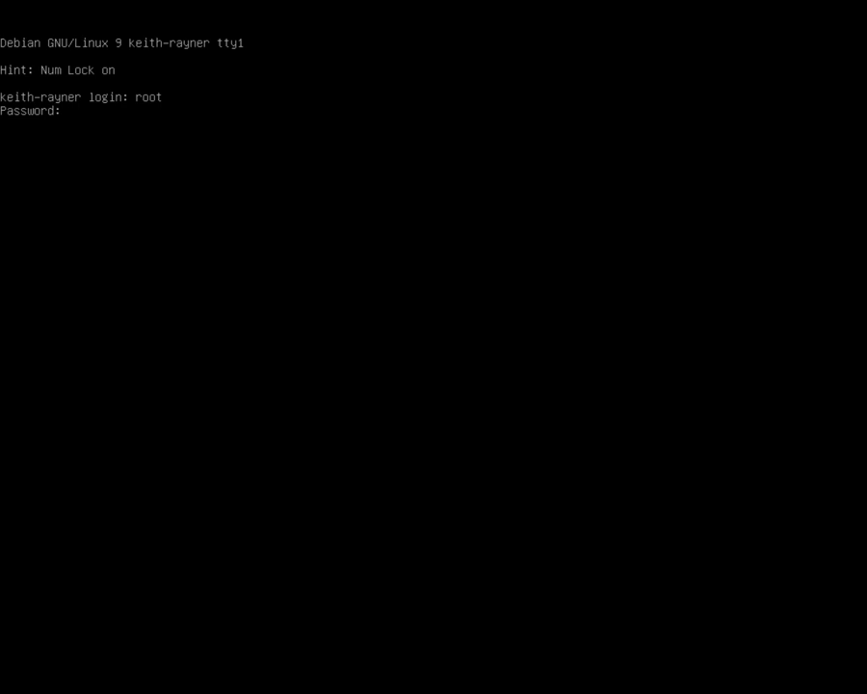
pyautogui.press('Return')
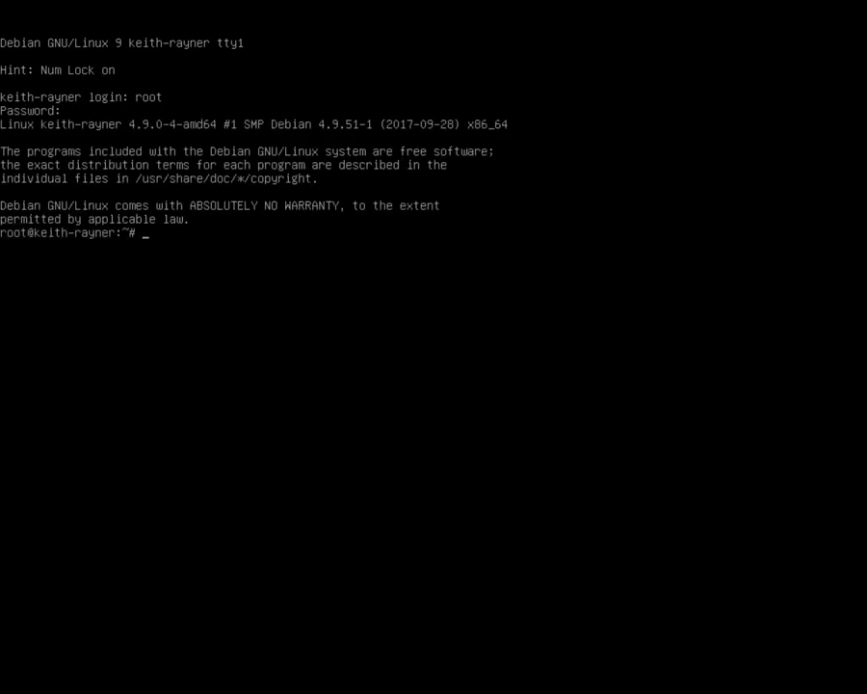
pyautogui.write('puppet agent -tv')
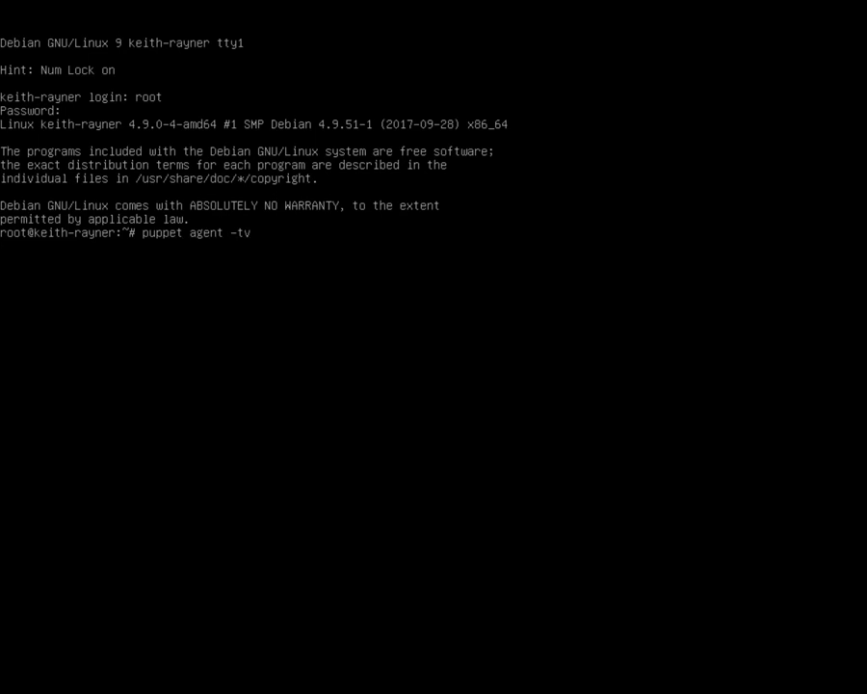
pyautogui.press('Return')
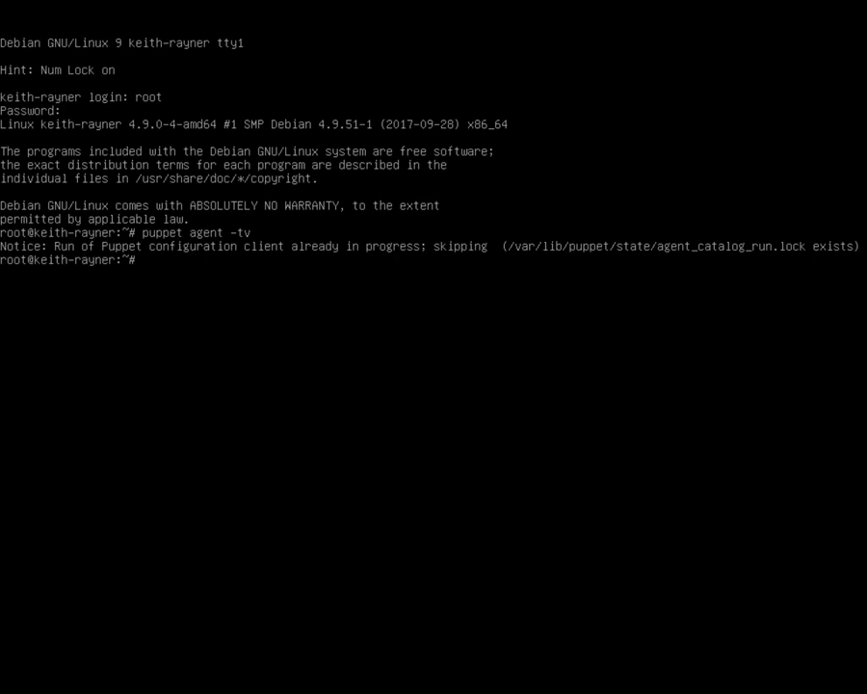
# - Check processes with top, rerun puppet agent -tv, then reload the Foreman host page showing 3 reports
pyautogui.write('top')
pyautogui.press('Return')
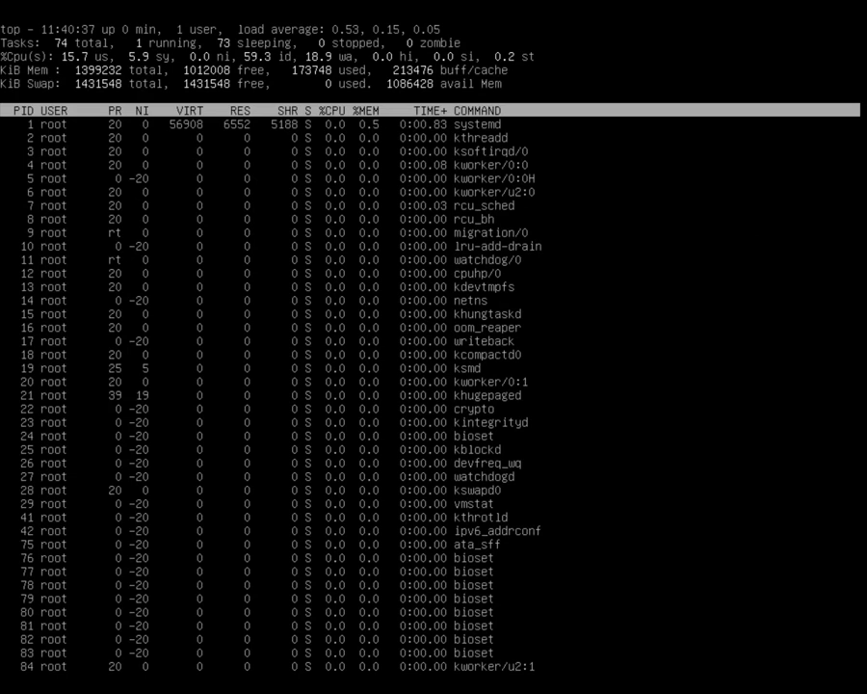
pyautogui.press('q')
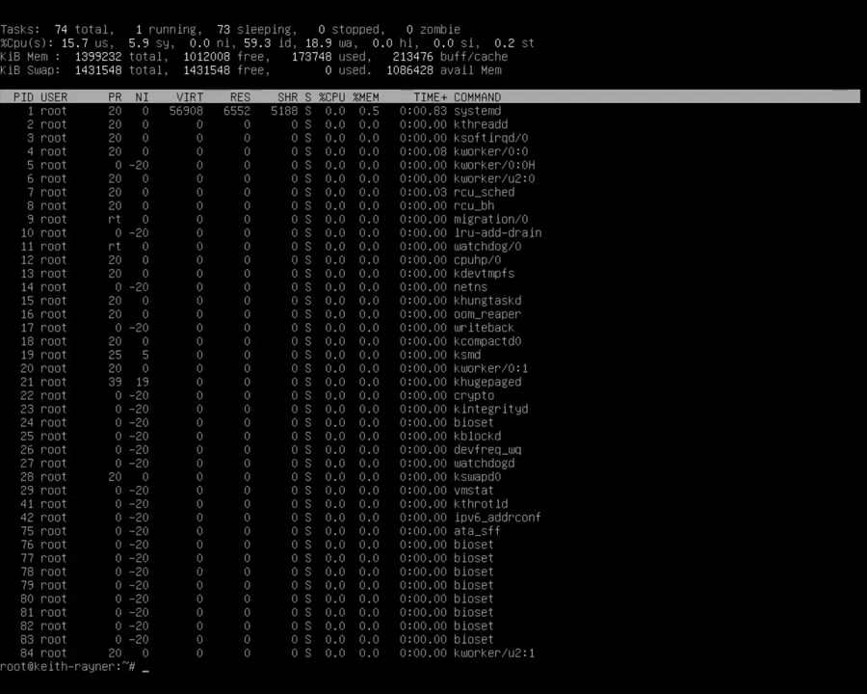
pyautogui.hotkey('ctrl', 'l')
pyautogui.press('Up')
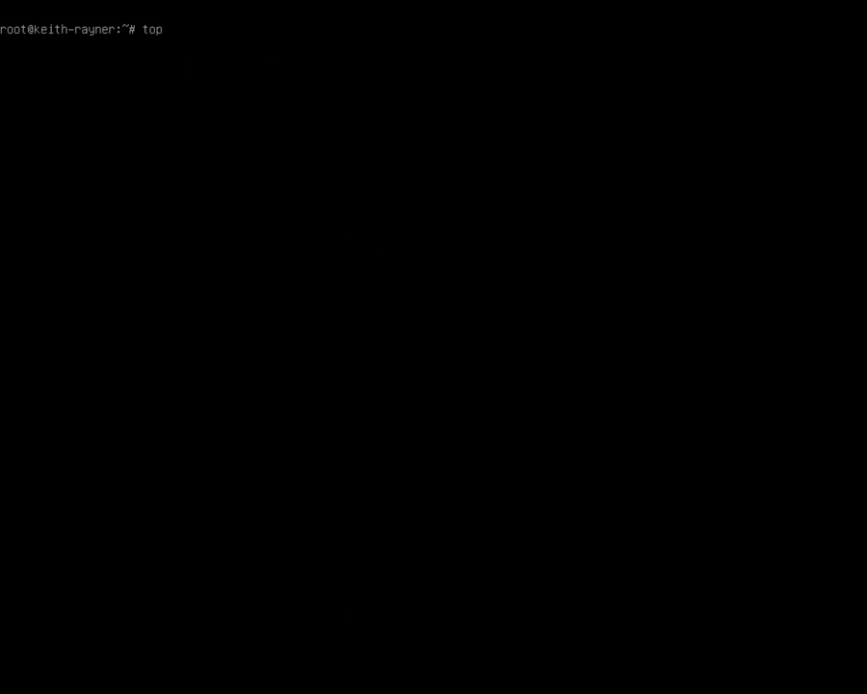
pyautogui.press('Up')
pyautogui.press('Return')
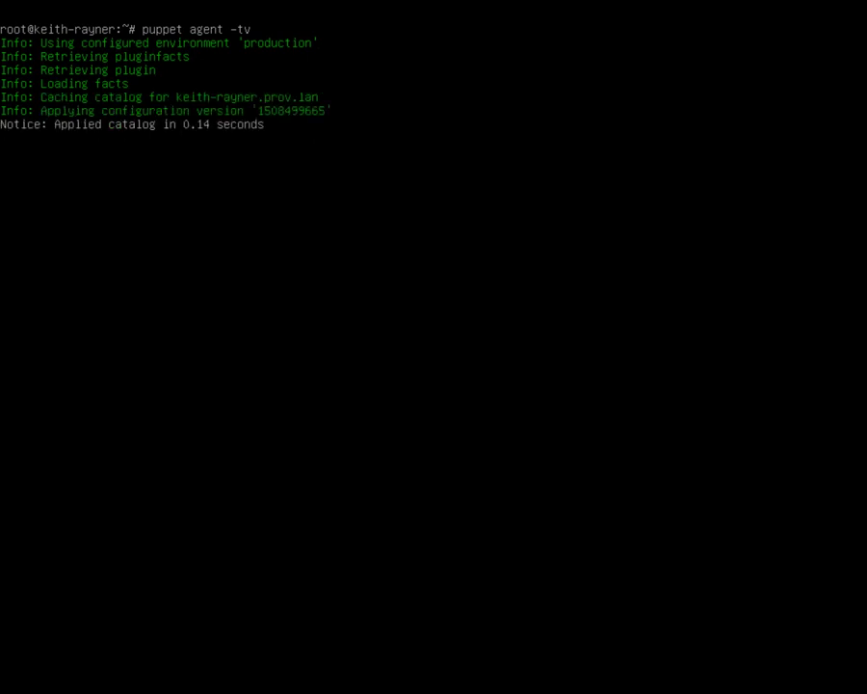
pyautogui.hotkey('ctrl', 'alt', 'F2')
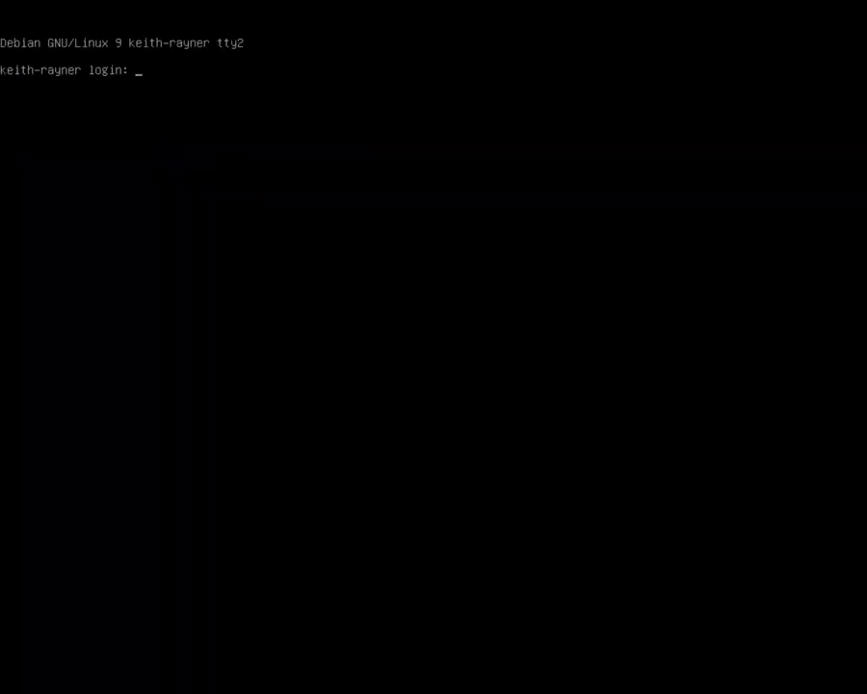
pyautogui.hotkey('ctrl', 'alt', 'F1')
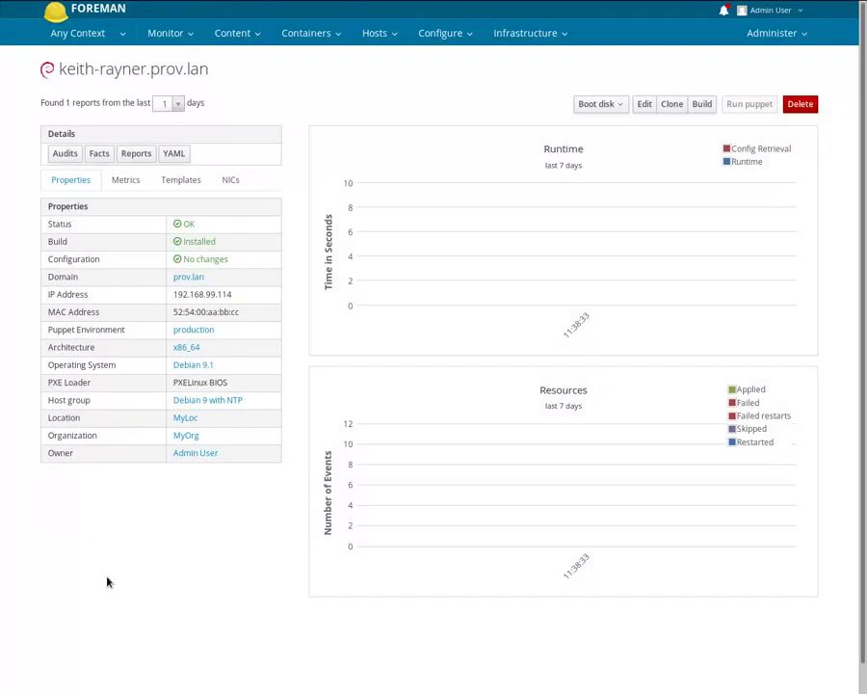
pyautogui.press('F5')
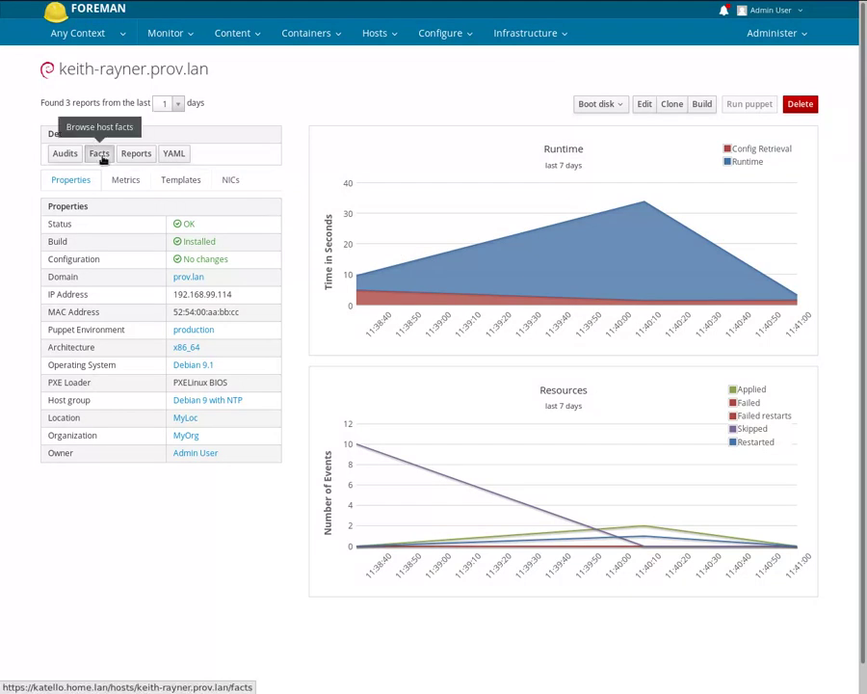
# - Open the host's Facts and view the kernelversion chart, split 50% between 4.9.0 and 3.10.0
pyautogui.click(99, 155)
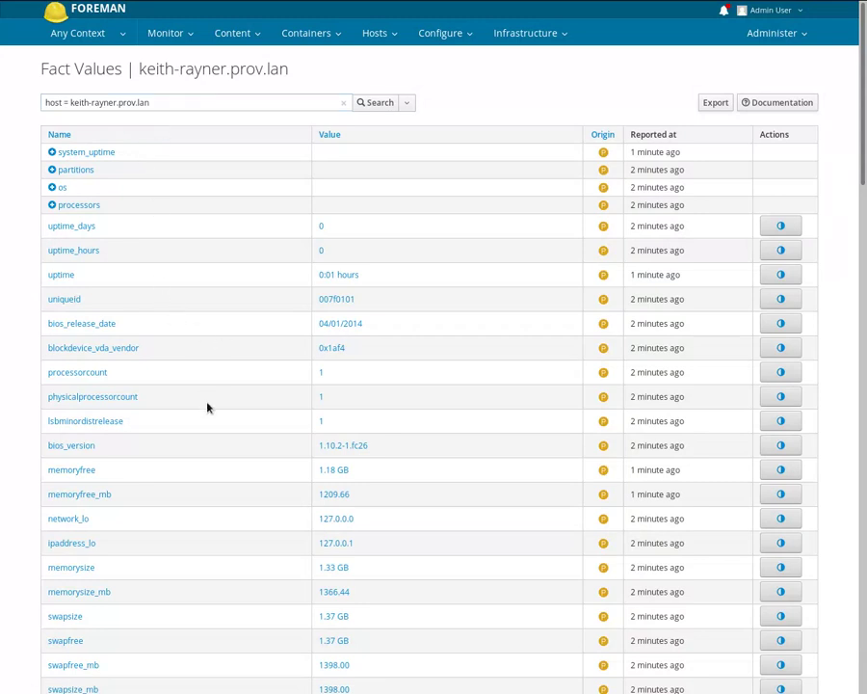
pyautogui.scroll(-5, 201, 398)
pyautogui.scroll(-4, 205, 400)
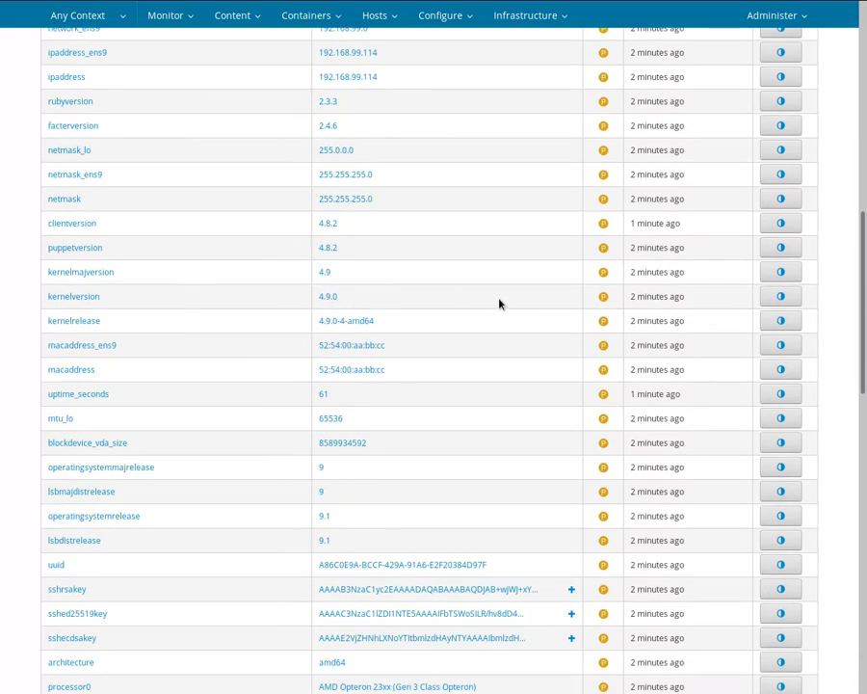
pyautogui.click(781, 297)
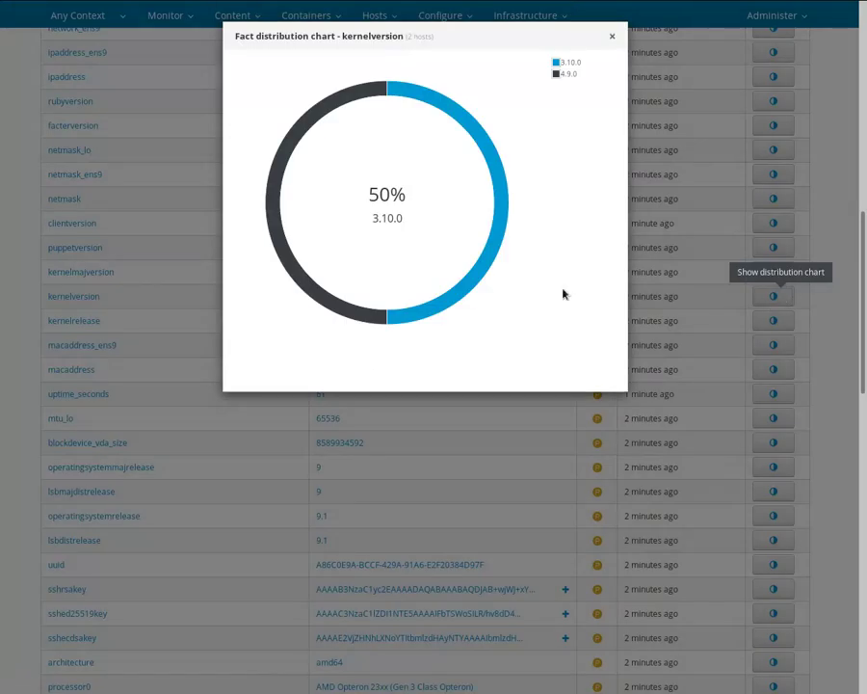
pyautogui.moveTo(347, 121)
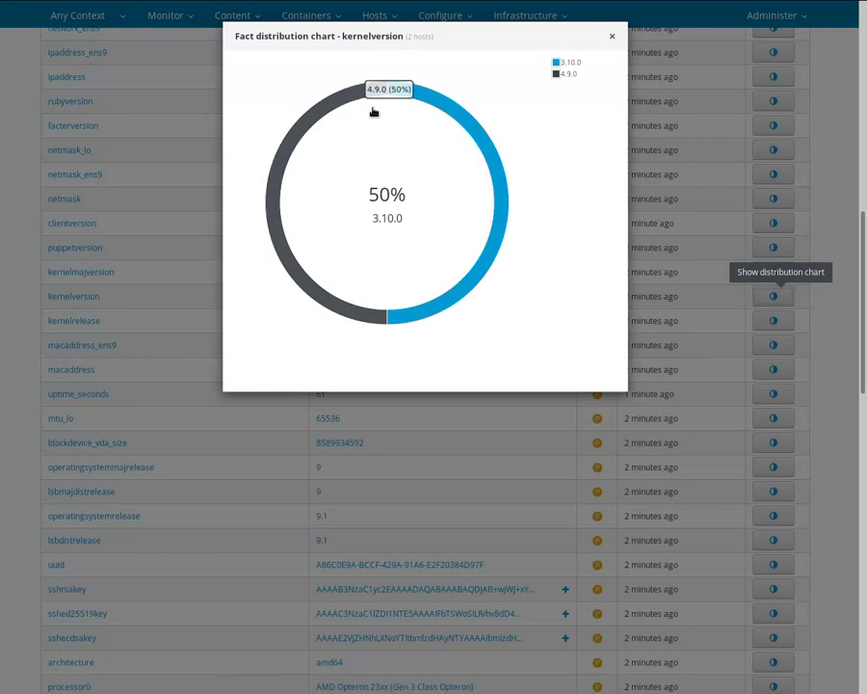
pyautogui.moveTo(426, 129)
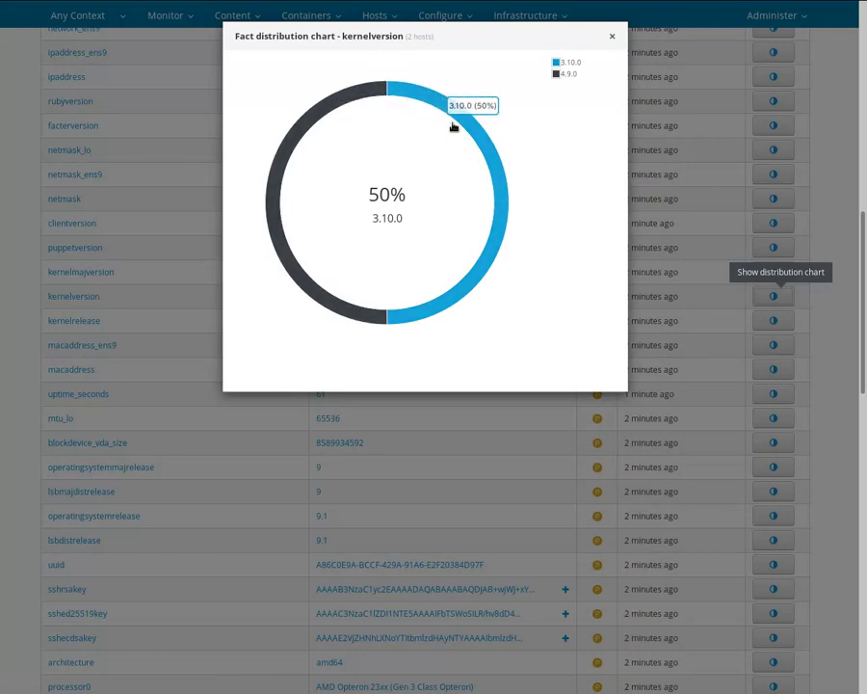
pyautogui.click(612, 36)
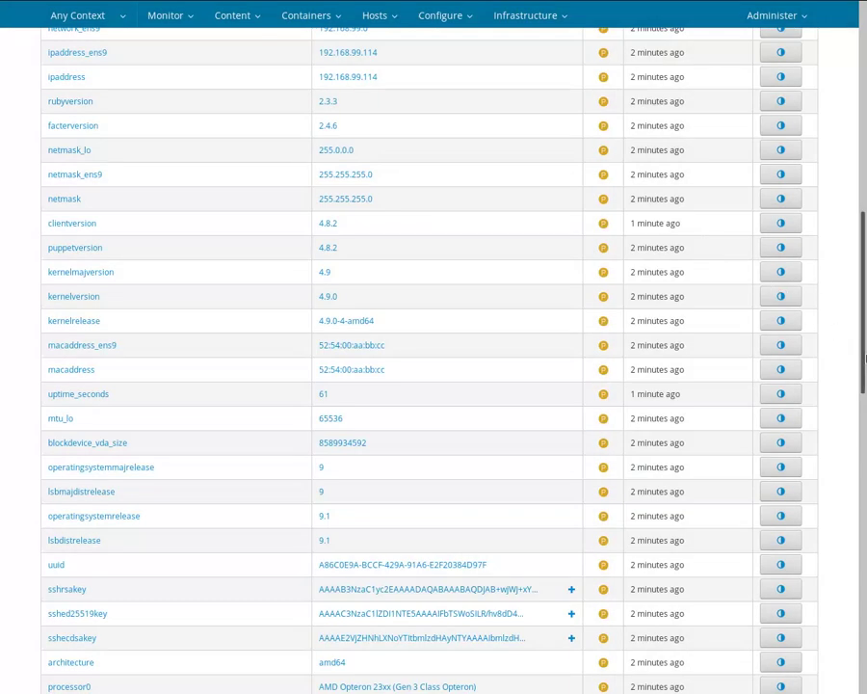
pyautogui.moveTo(865, 359); pyautogui.dragTo(848, 139)
# - Search the host's facts for the architecture fact, which reads amd64
pyautogui.click(187, 103)
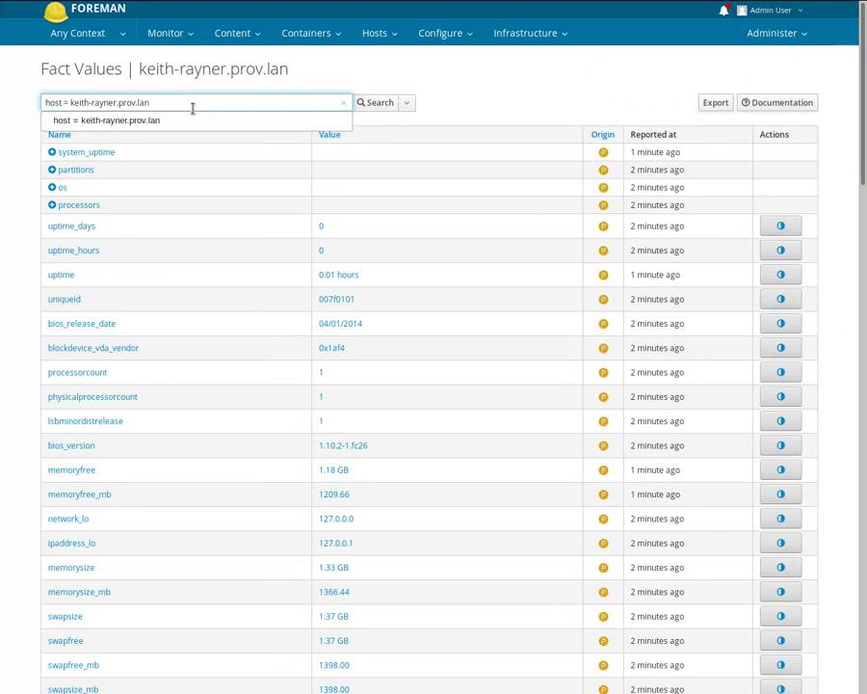
pyautogui.write('and fact =')
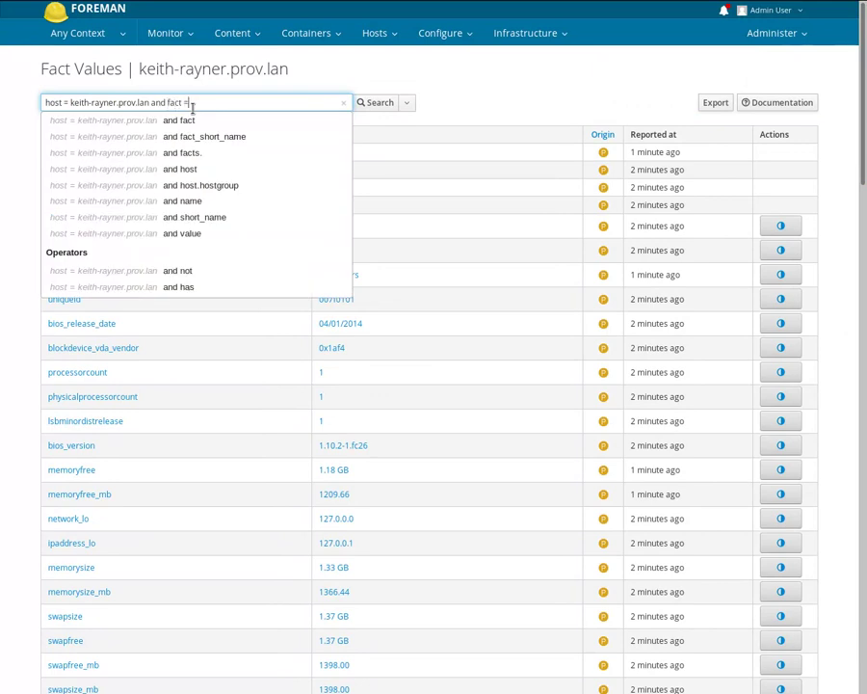
pyautogui.press('Down')
pyautogui.press('Down')
pyautogui.press('Down')
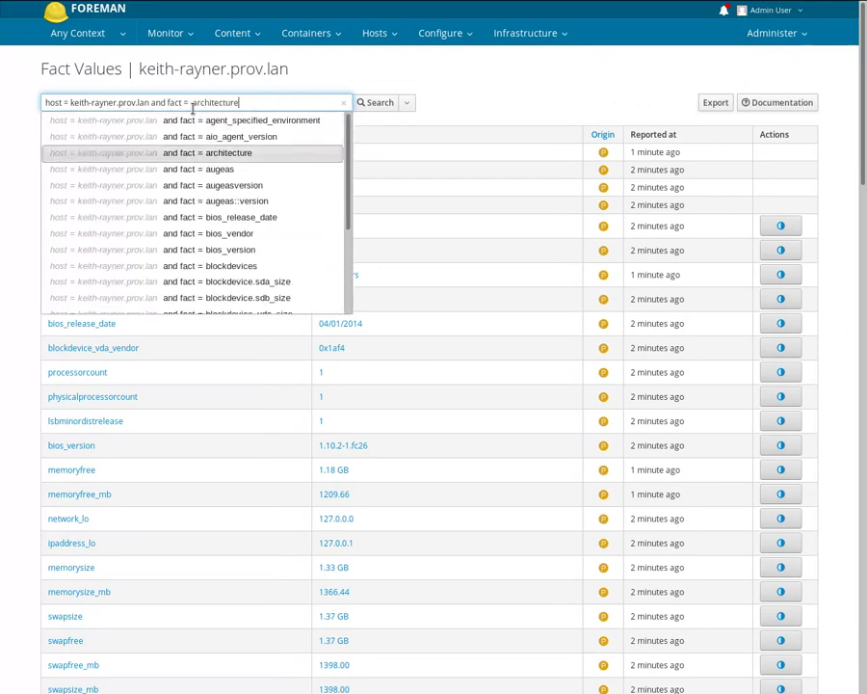
pyautogui.press('Return')
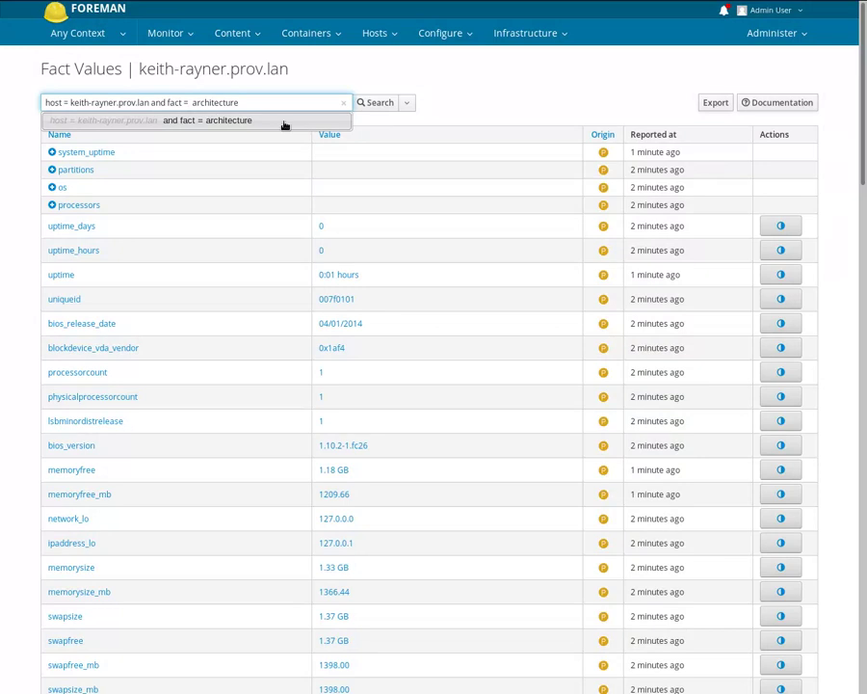
pyautogui.click(368, 104)
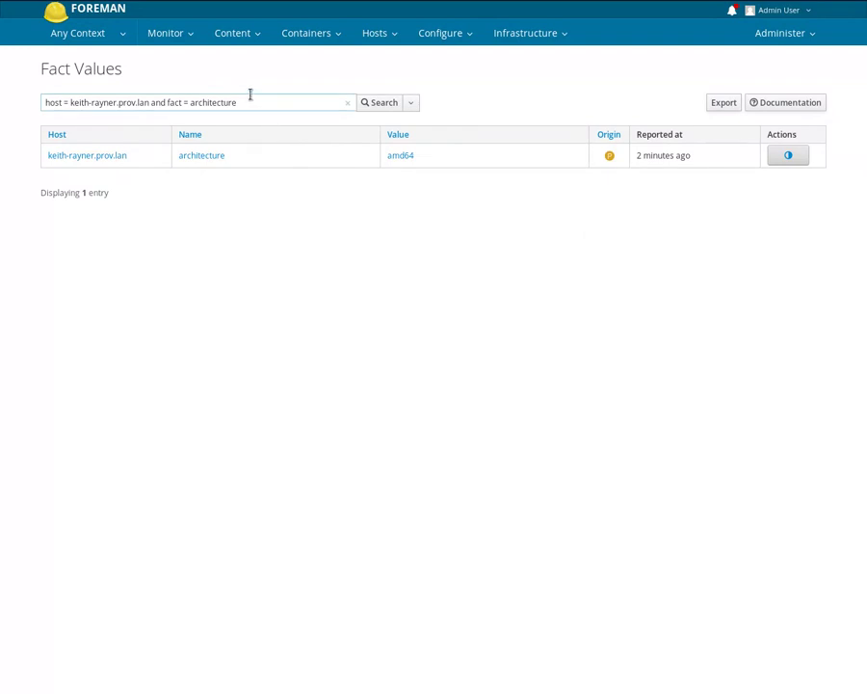
# - Show the unfiltered fact list for all hosts via Monitor > Facts
pyautogui.click(167, 36)
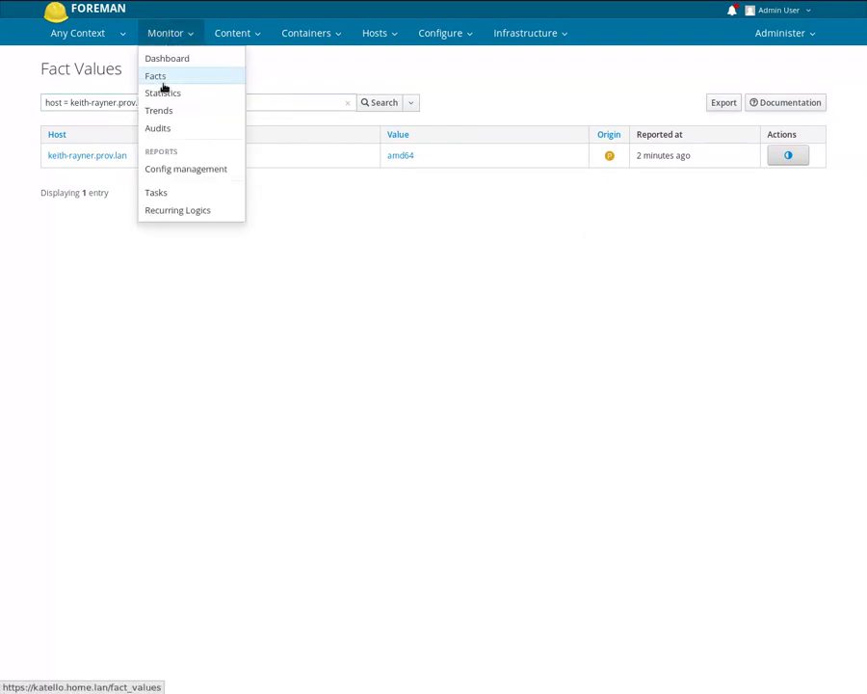
pyautogui.click(166, 79)
pyautogui.click(167, 33)
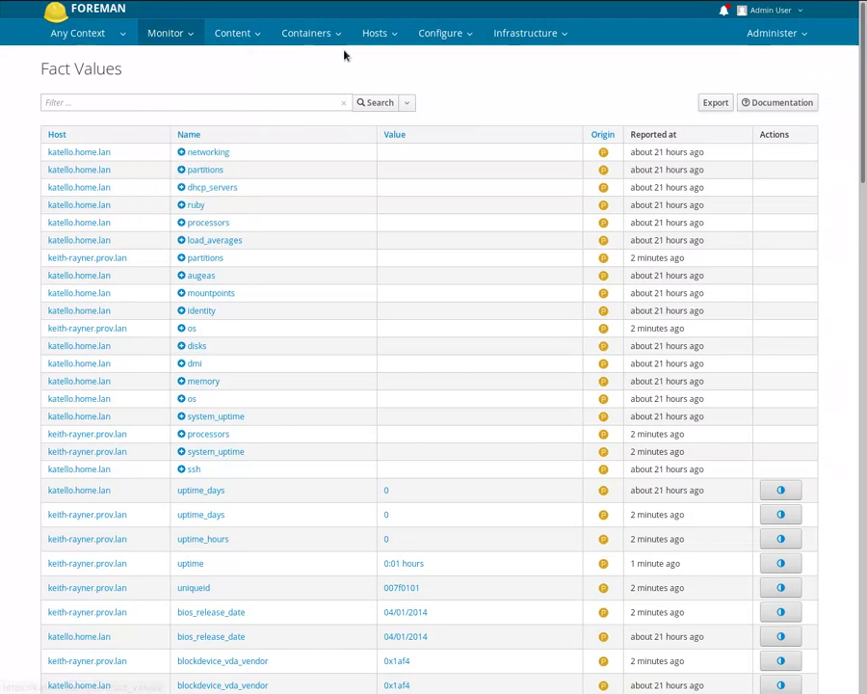
# - List the Debian 9.1 host's Puppet reports and inspect the report with 2 applied changes
pyautogui.click(384, 60)
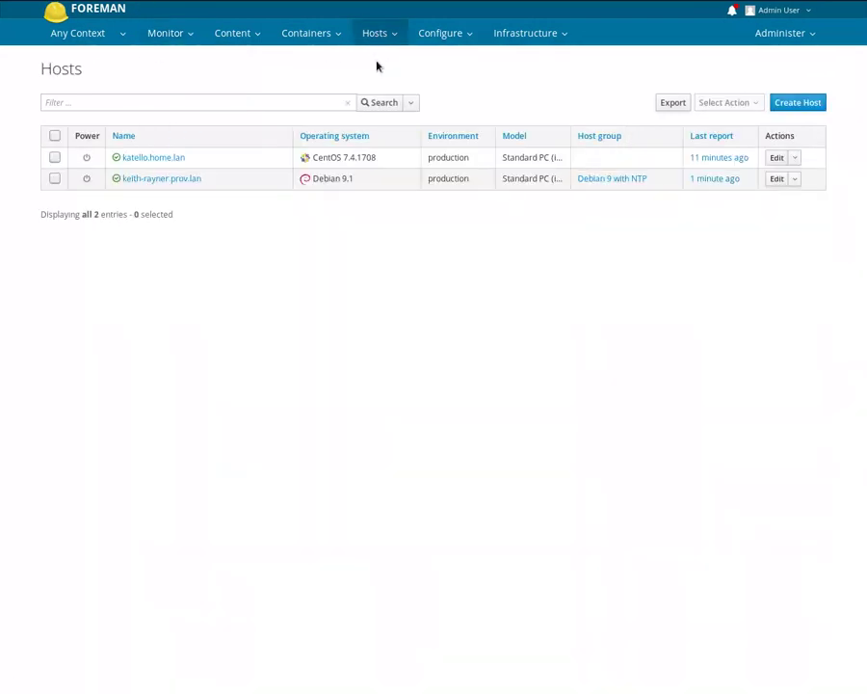
pyautogui.click(174, 180)
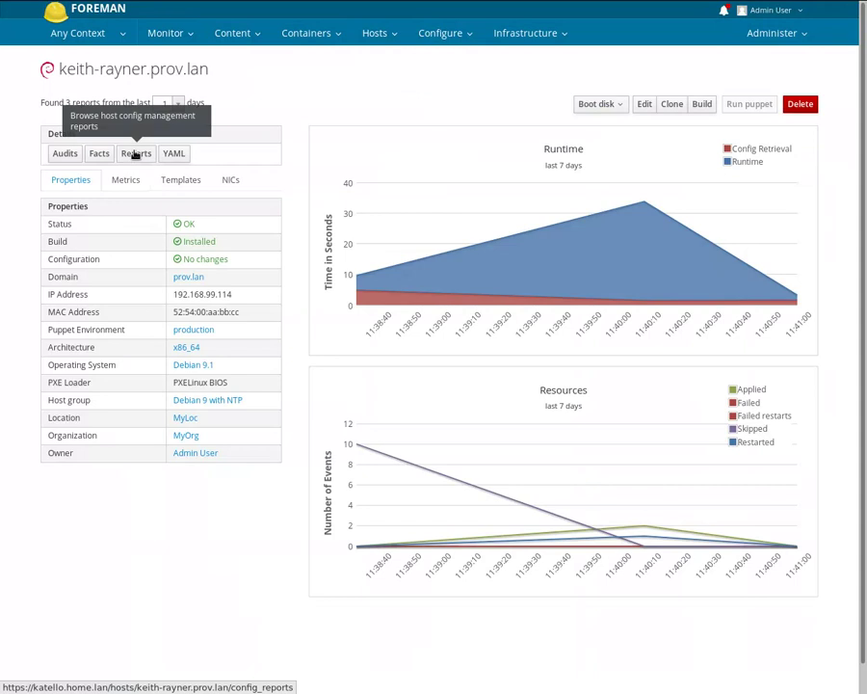
pyautogui.click(136, 155)
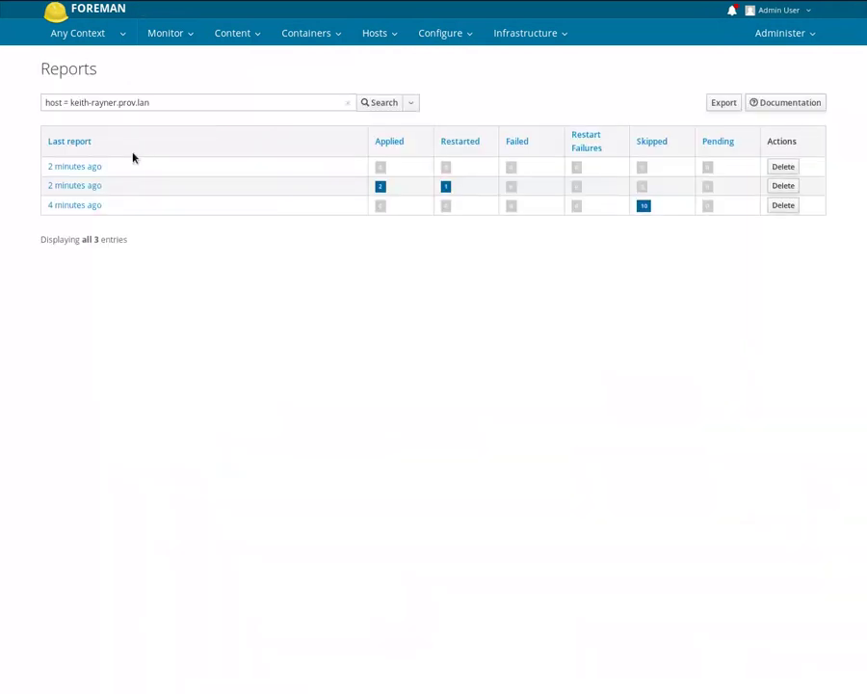
pyautogui.click(94, 189)
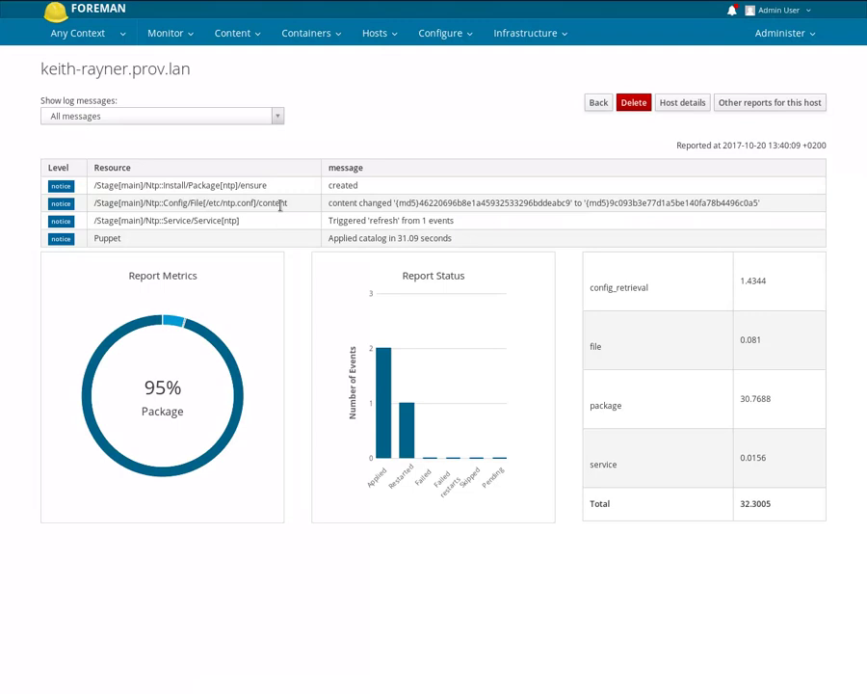
pyautogui.hotkey('alt', 'Left')
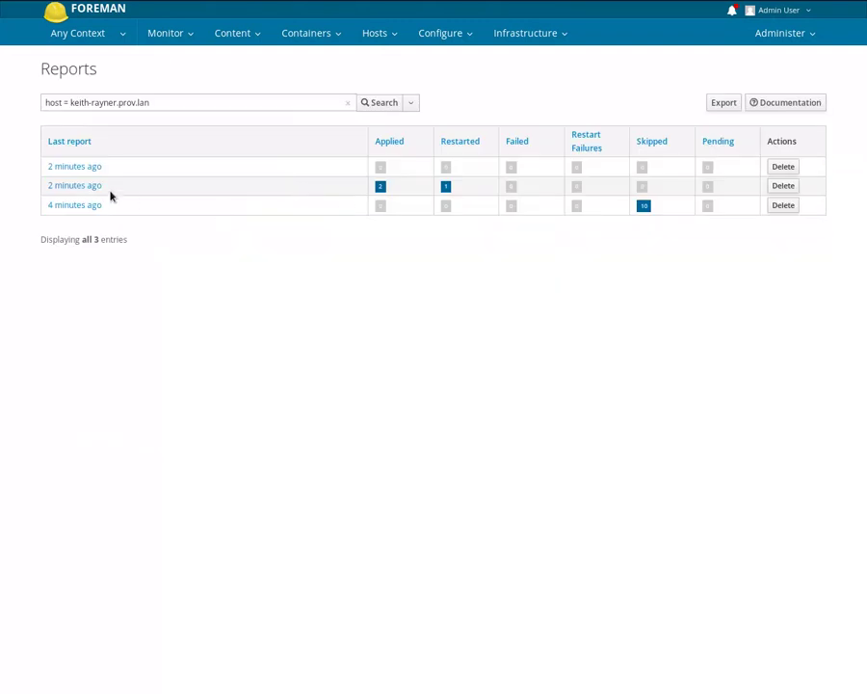
pyautogui.click(88, 187)
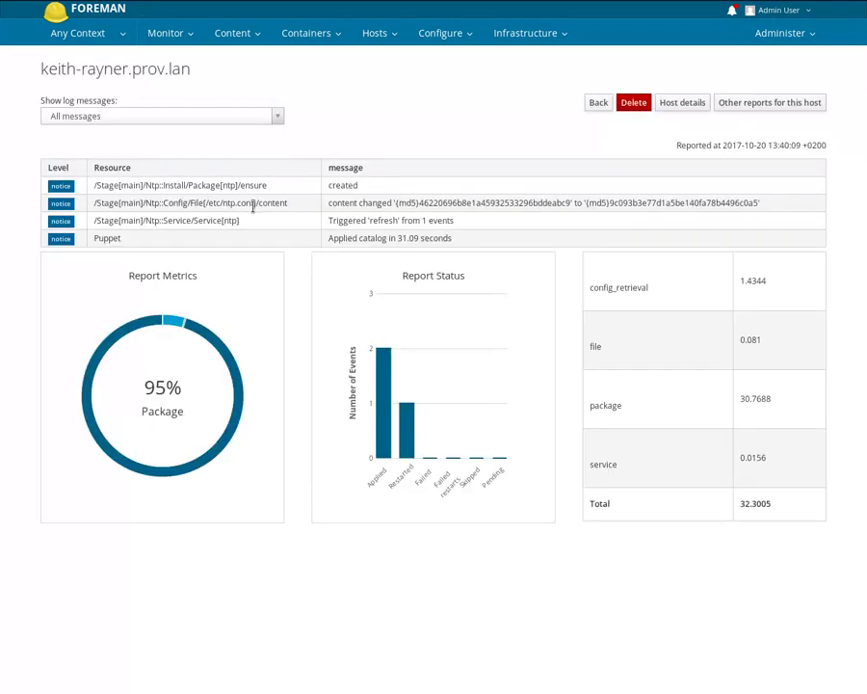
pyautogui.hotkey('alt', 'Left')
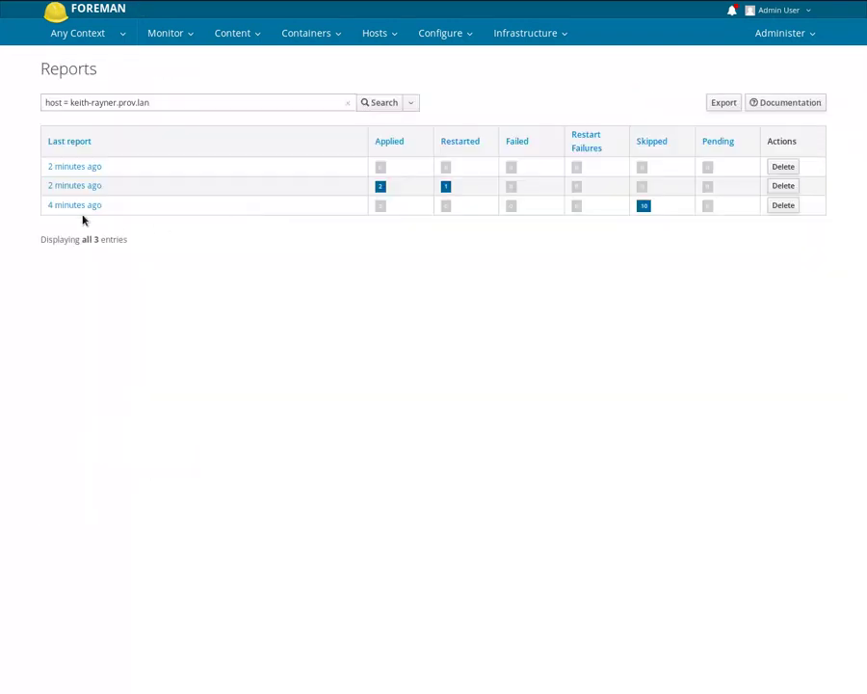
# - Review the oldest report's file resources from 4 minutes ago and return to the host's details page
pyautogui.click(81, 206)
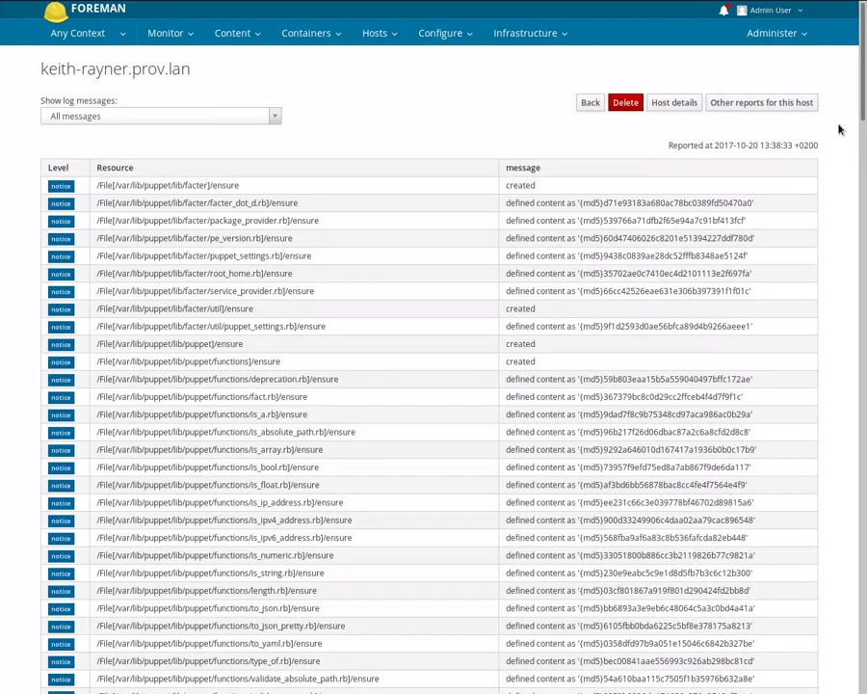
pyautogui.scroll(-10, 843, 174)
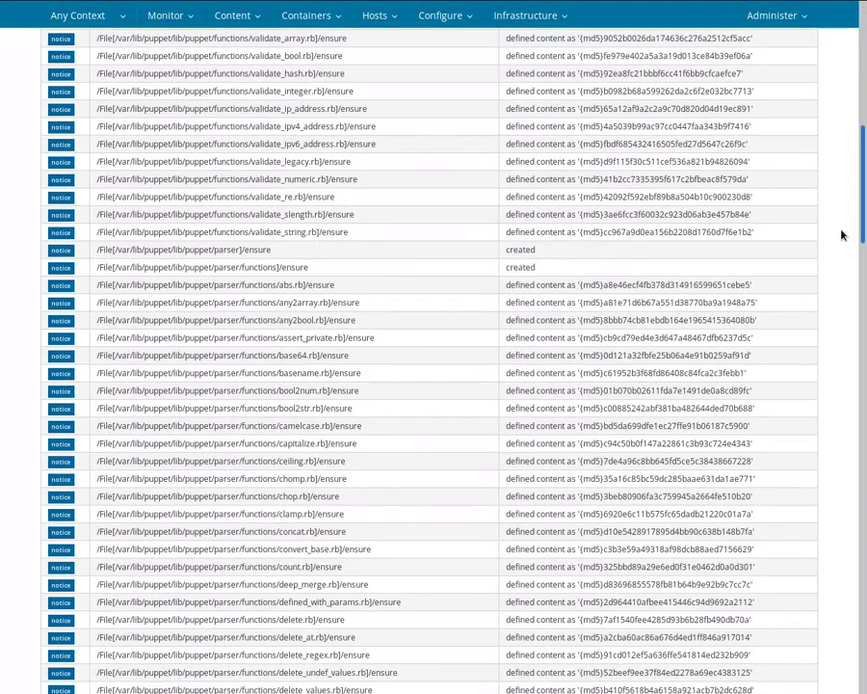
pyautogui.scroll(-18, 834, 347)
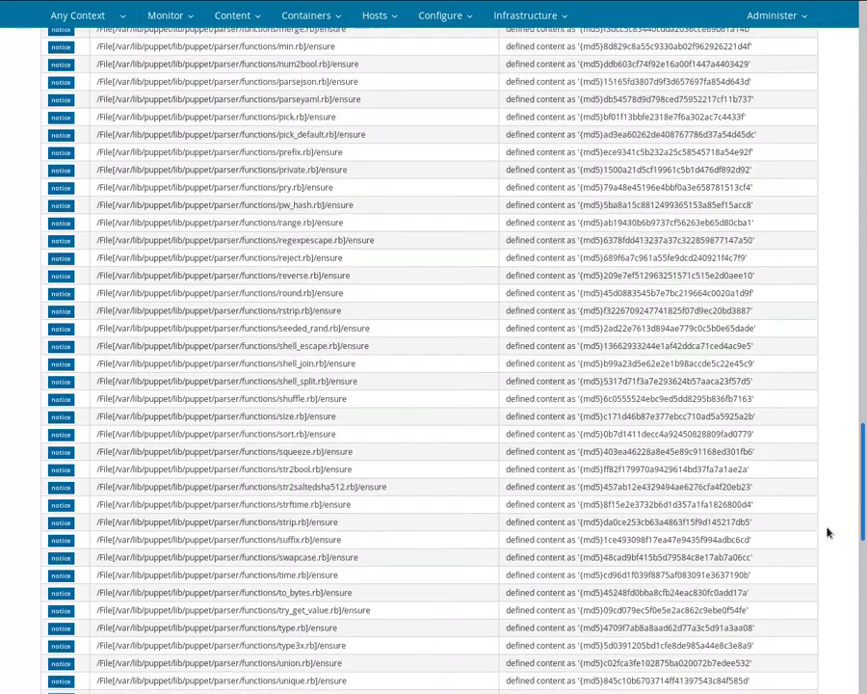
pyautogui.scroll(-12, 827, 532)
pyautogui.scroll(20, 839, 385)
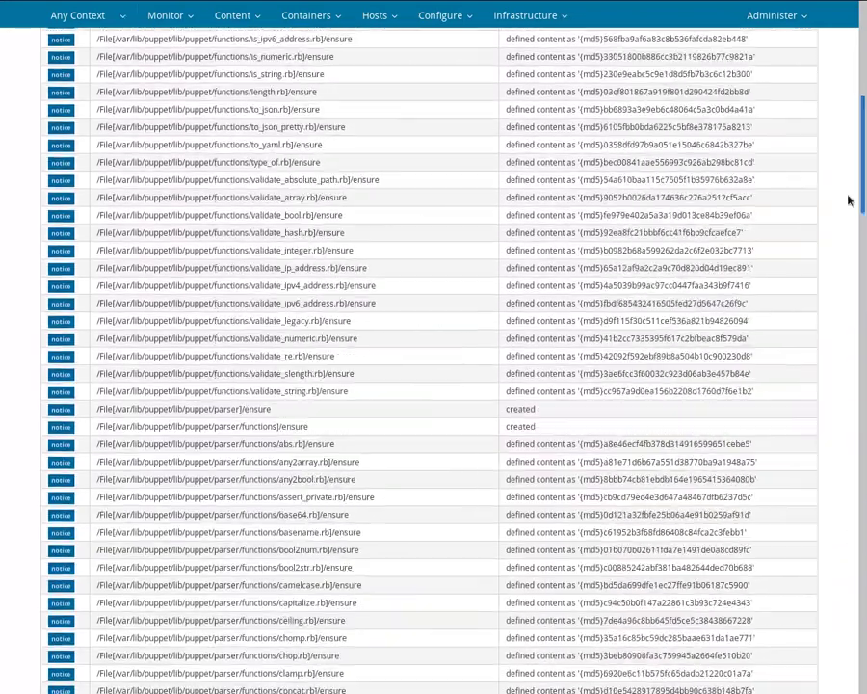
pyautogui.scroll(8, 849, 201)
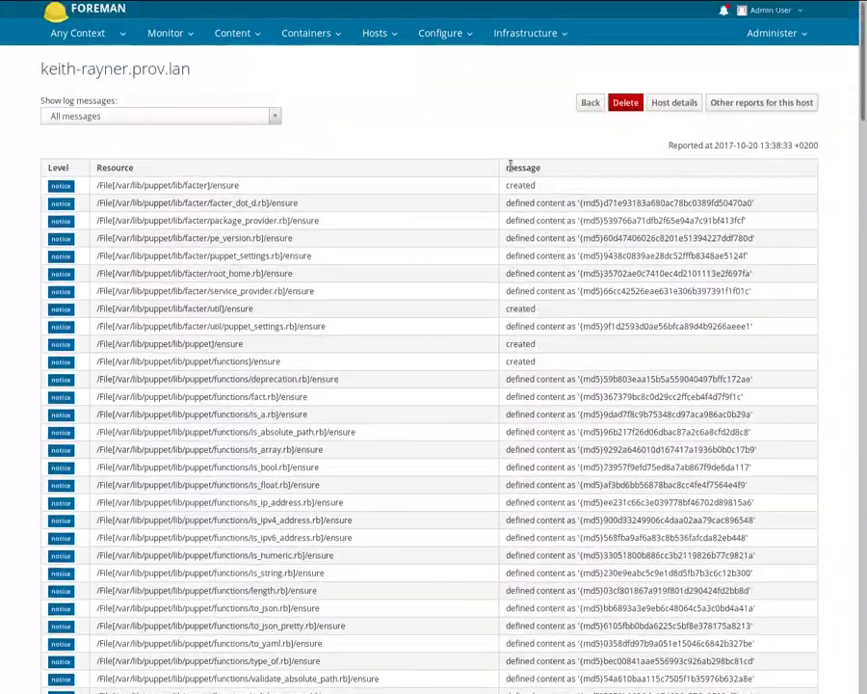
pyautogui.click(376, 32)
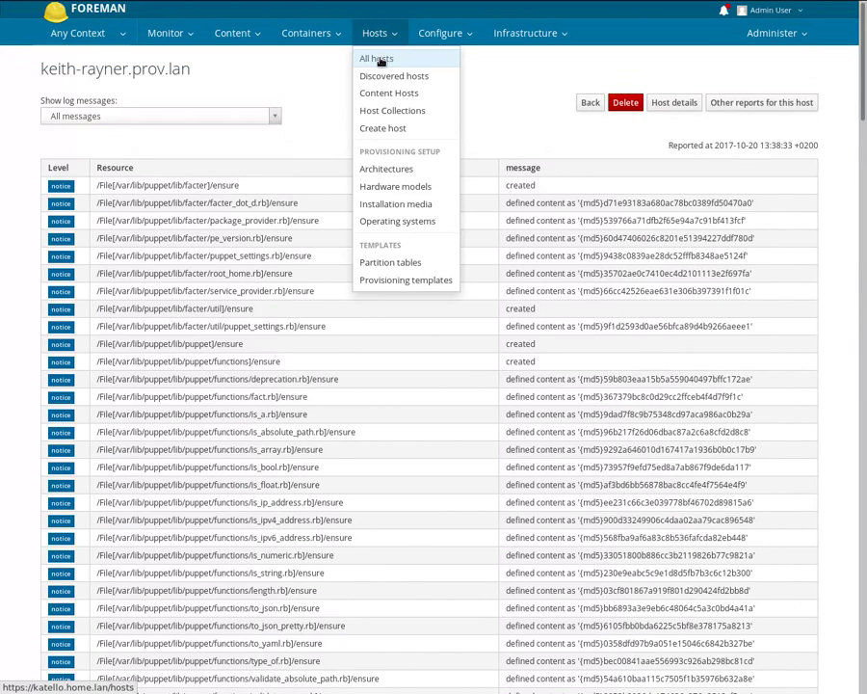
pyautogui.click(592, 103)
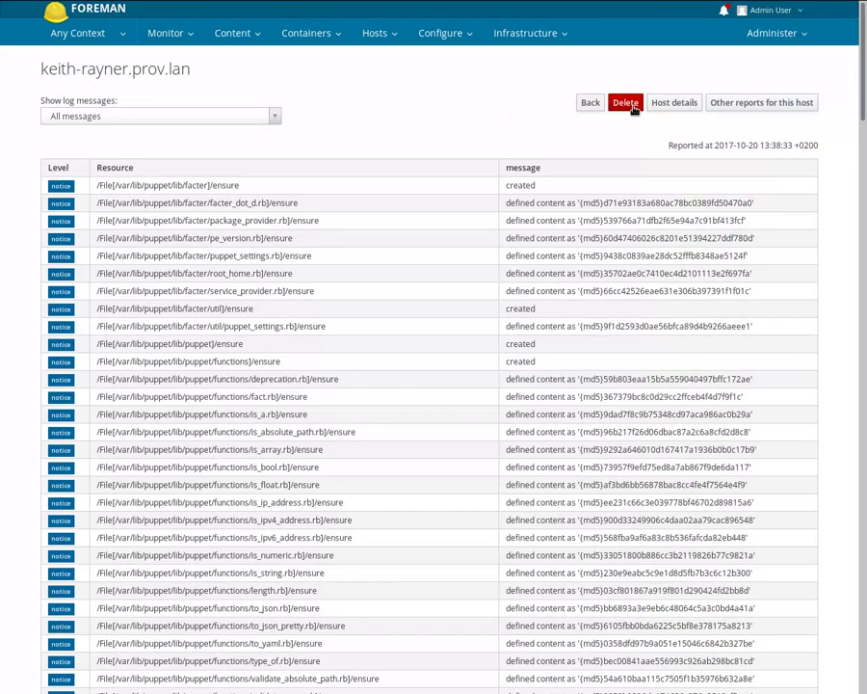
pyautogui.click(674, 103)
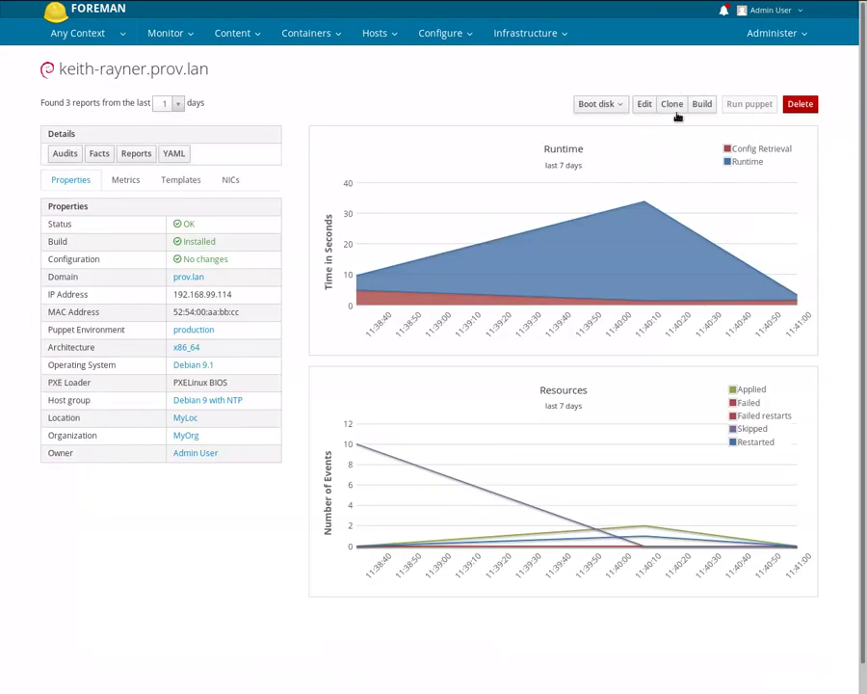
# - Override the host's ntp servers parameter, replacing 1.cz.pool.ntp.org with 3.cz.pool.ntp.org, and submit
pyautogui.click(646, 105)
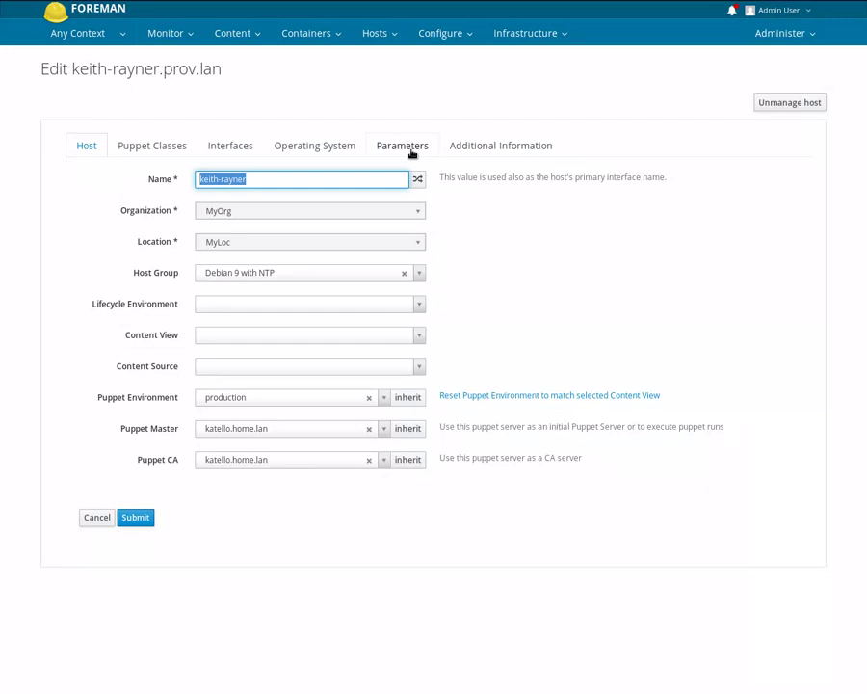
pyautogui.click(407, 149)
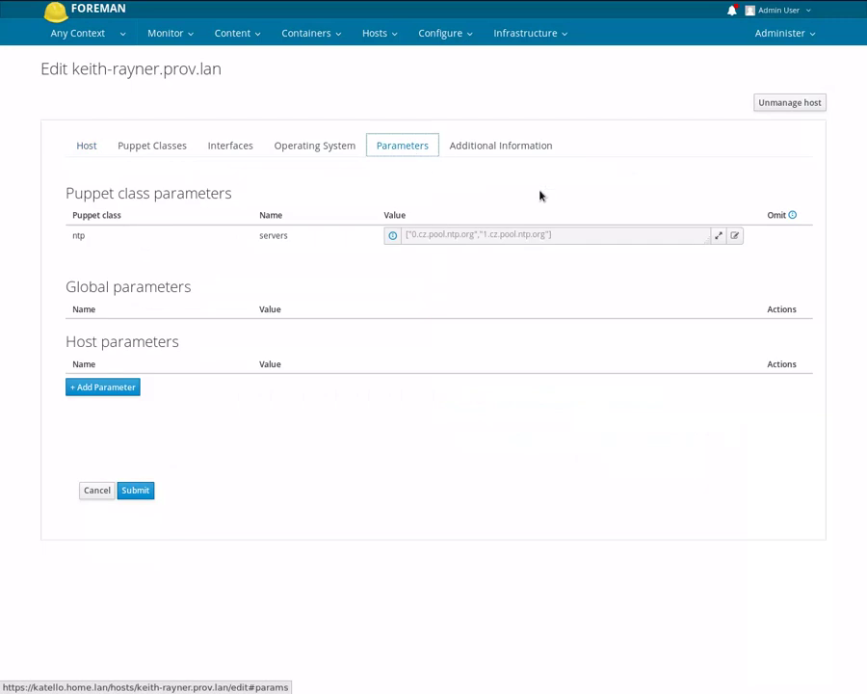
pyautogui.click(736, 237)
pyautogui.click(487, 235)
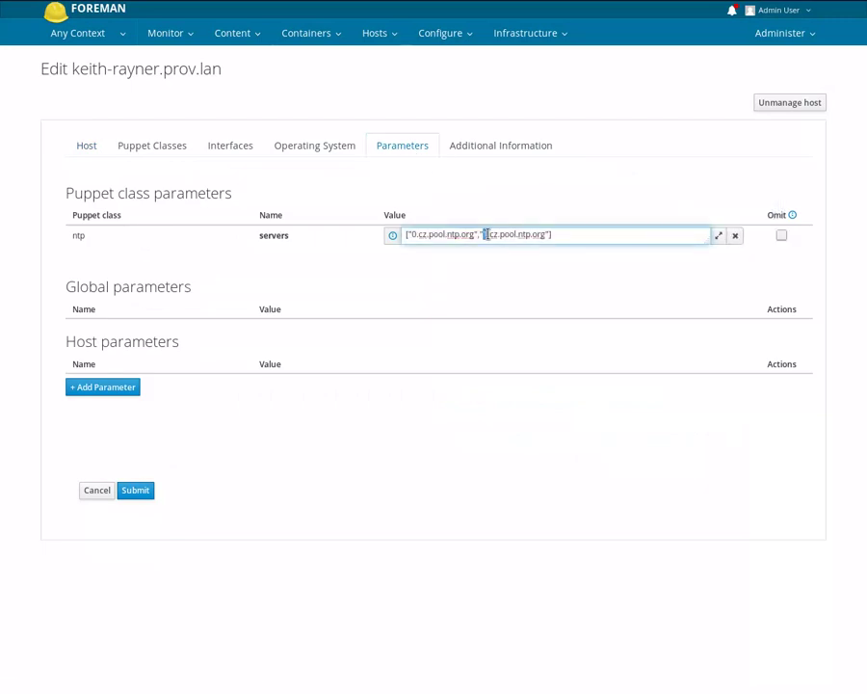
pyautogui.doubleClick(487, 235)
pyautogui.write('3')
pyautogui.click(130, 497)
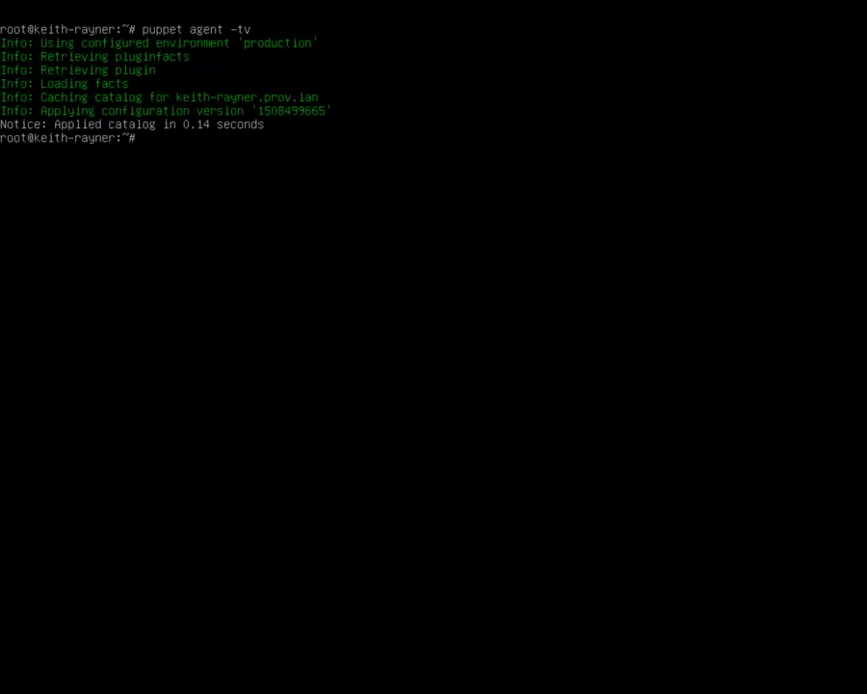
pyautogui.press('Up')
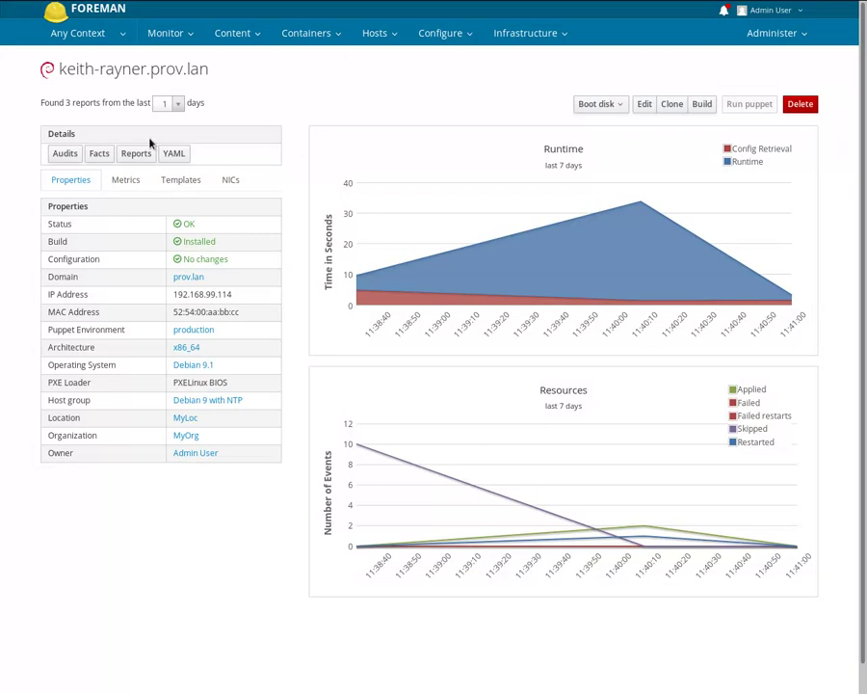
# - Show the host's Reports list, now 4 entries with the newest having 1 applied, 1 restarted
pyautogui.click(140, 157)
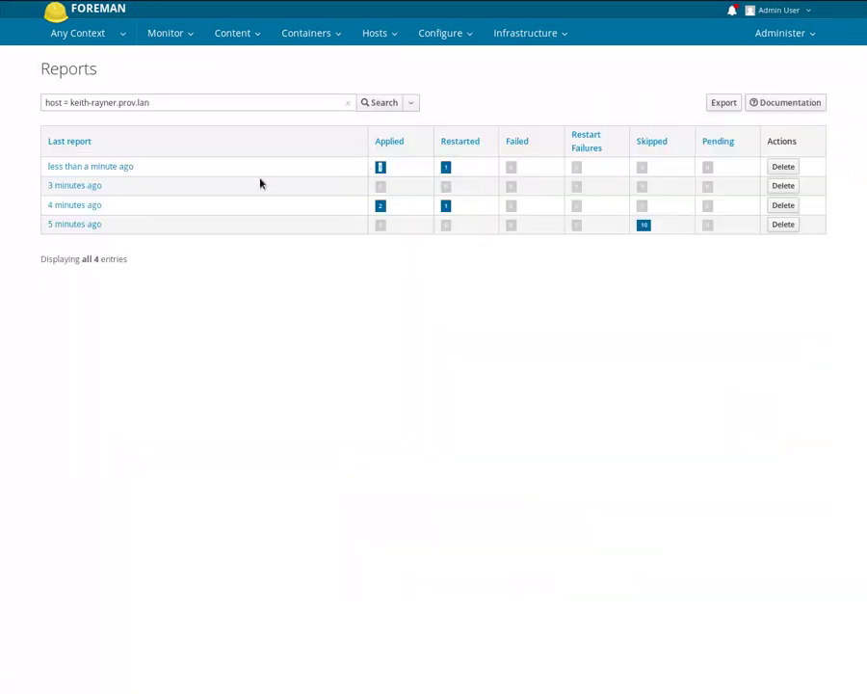
# - View the newest report's ntp.conf diff replacing server 1 with server 3, then go to Monitor > Dashboard
pyautogui.click(117, 170)
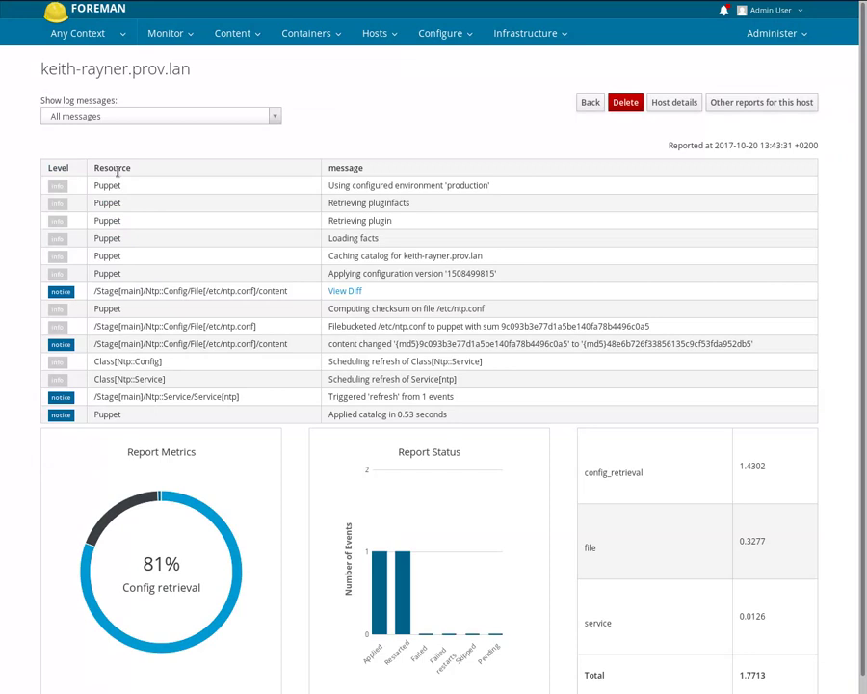
pyautogui.click(334, 293)
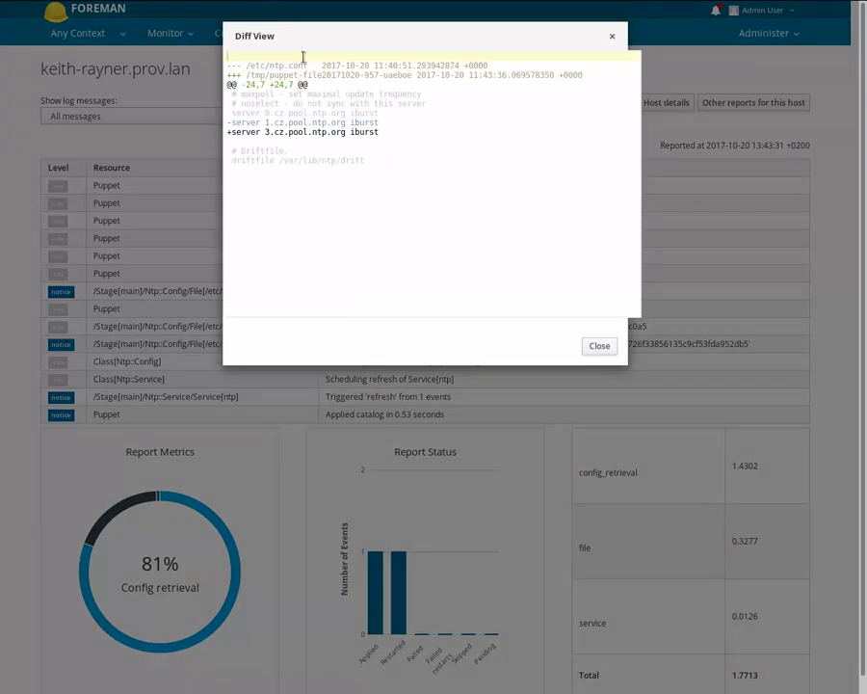
pyautogui.click(601, 351)
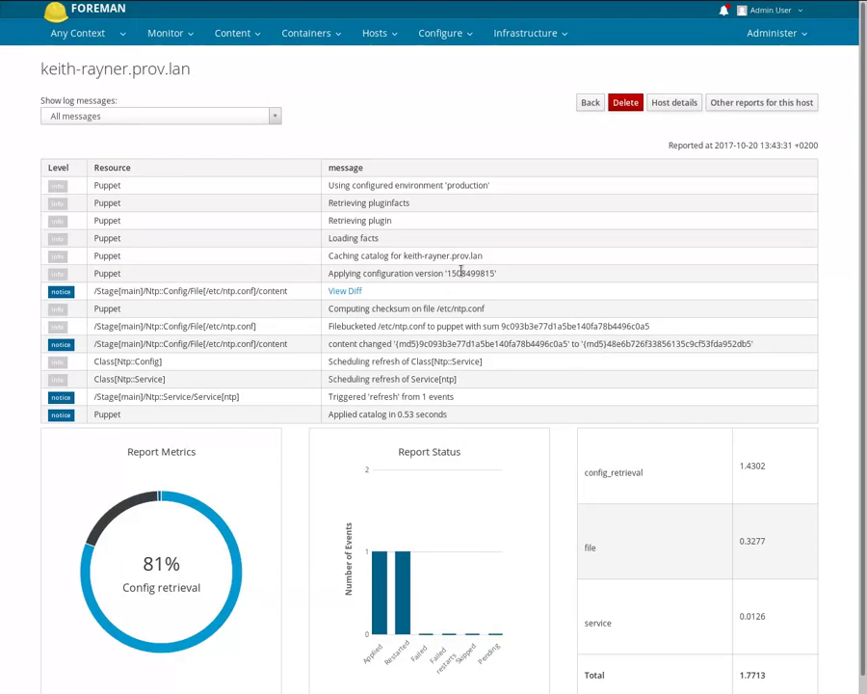
pyautogui.click(159, 32)
pyautogui.click(178, 58)
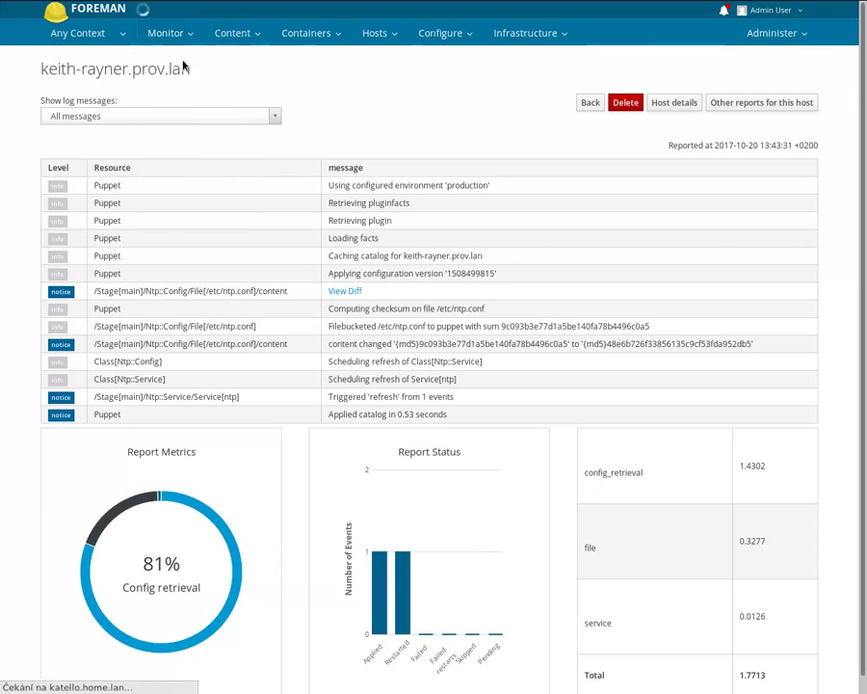